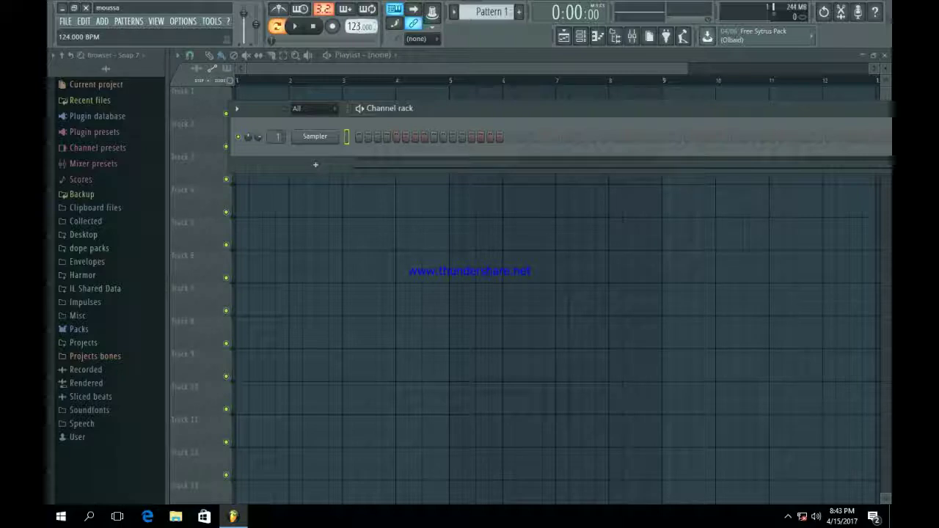
Step: Replace the Sampler channel with the Morphine synthesizer
right_click(332, 135)
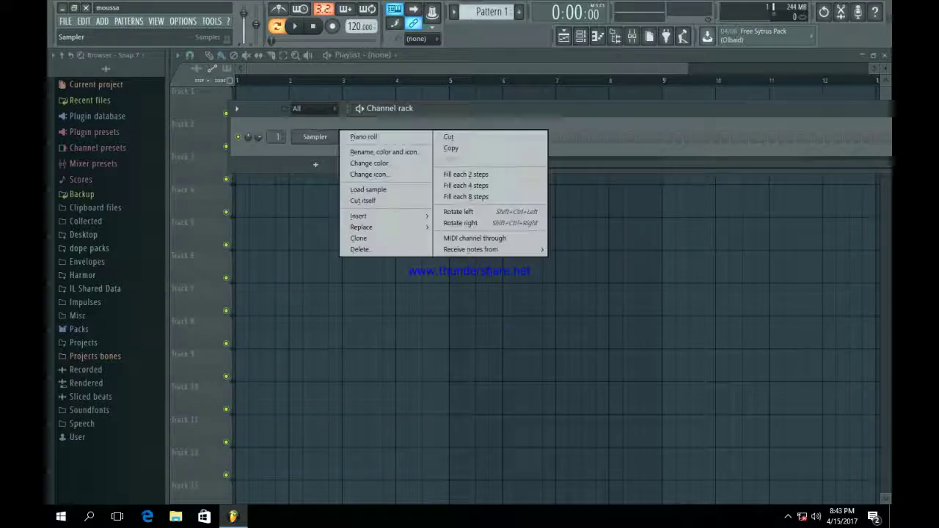
mouse_move(367, 227)
left_click(556, 148)
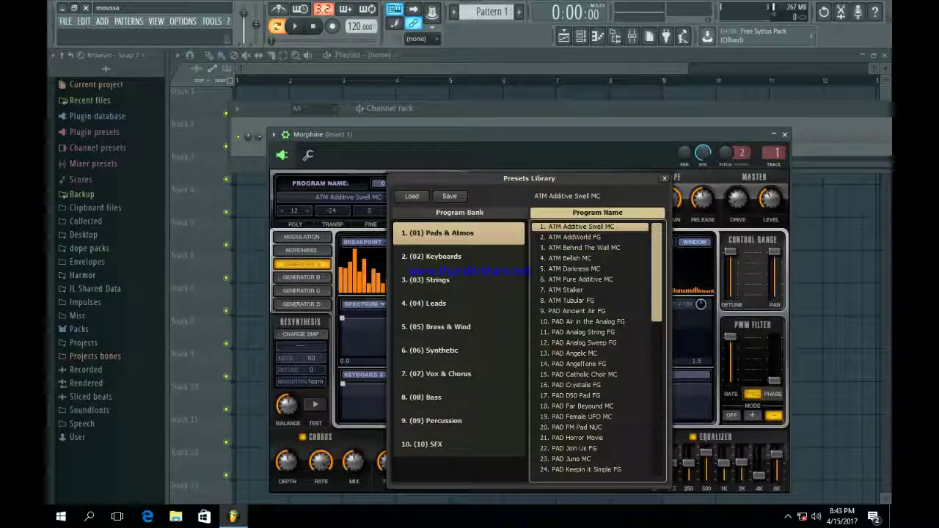
Step: Load the KBD Grand Piano 2 NUC preset from Morphine's Keyboards bank and close the plugin
left_click(433, 256)
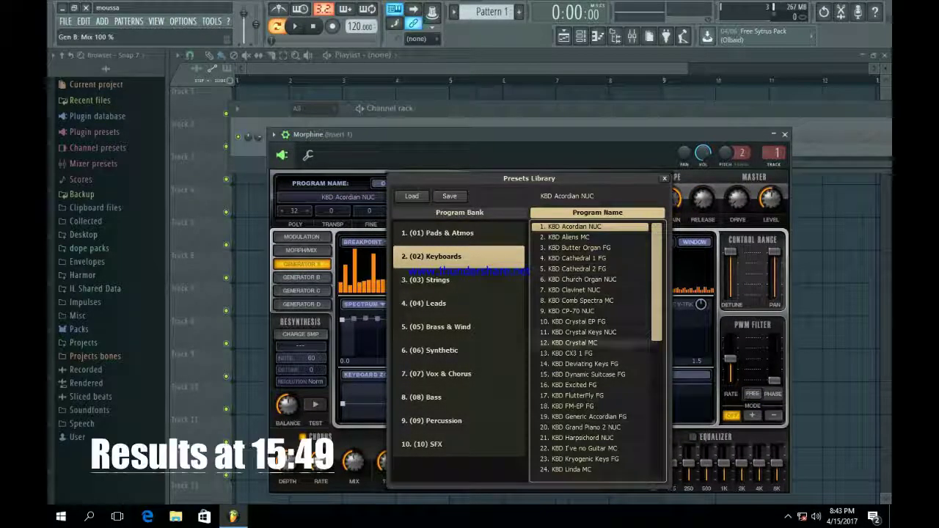
scroll(590, 433, "down", 1)
left_click(591, 448)
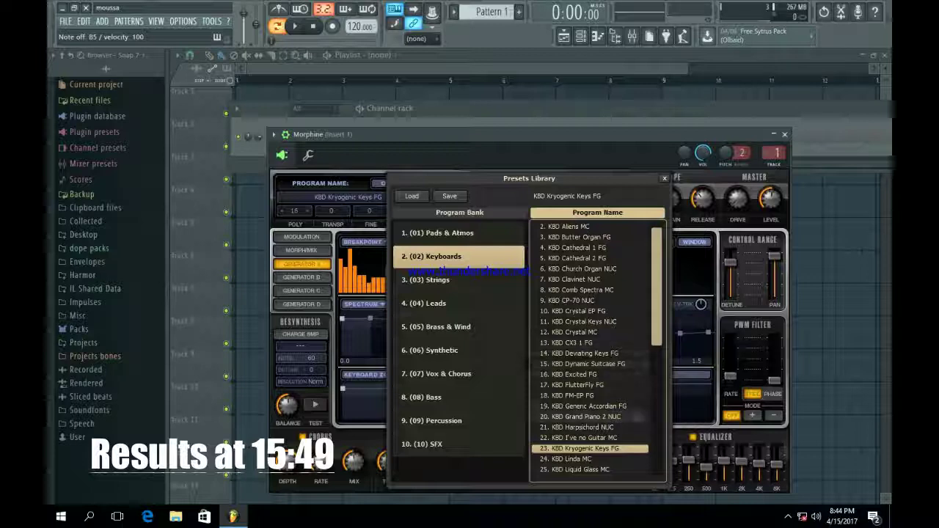
left_click(586, 416)
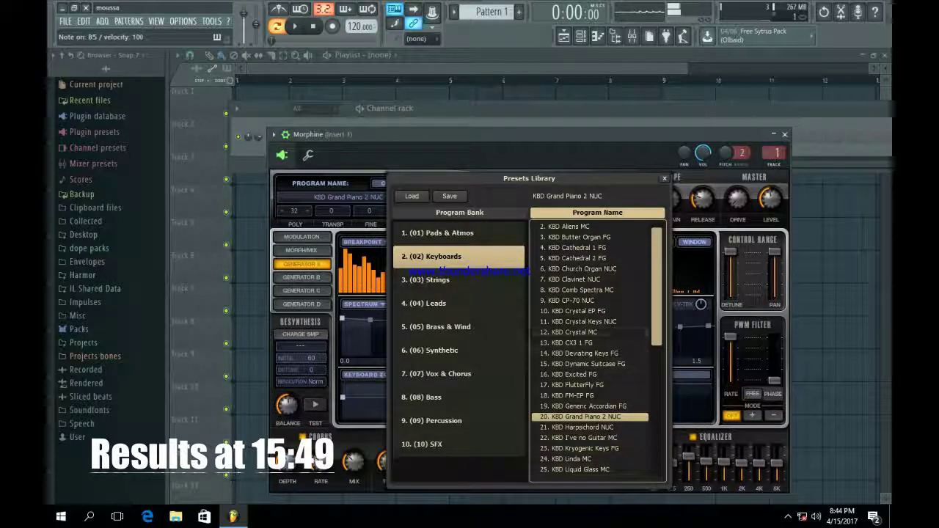
left_click(664, 179)
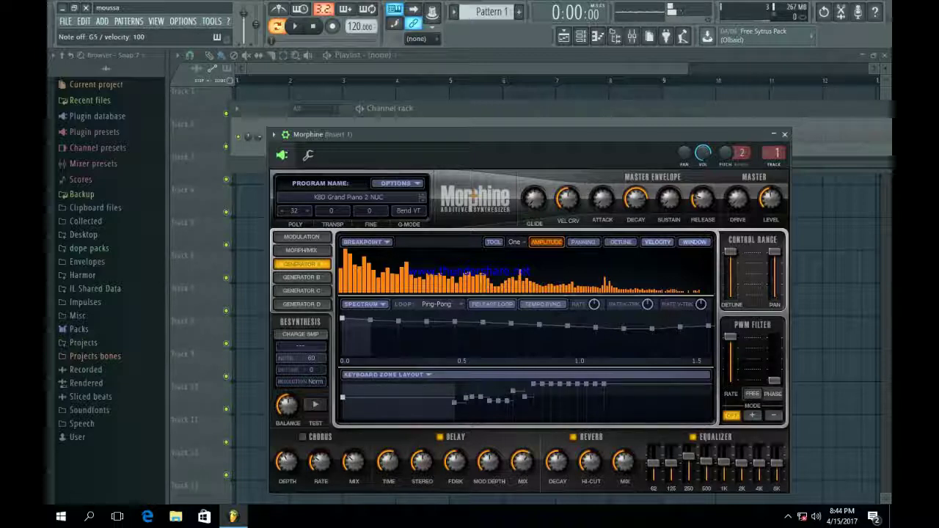
left_click(784, 134)
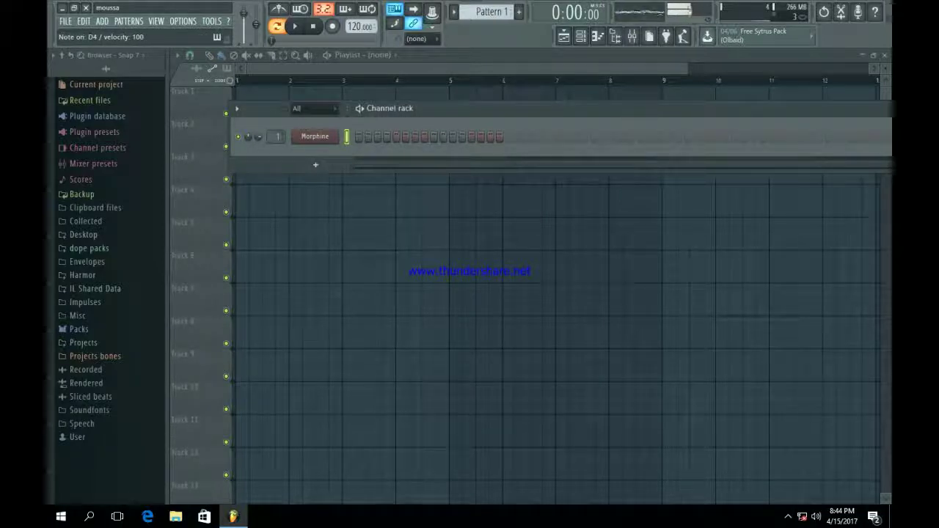
Step: Add a D4 note filling bar 1 in Morphine's piano roll and play it back
right_click(330, 136)
left_click(363, 137)
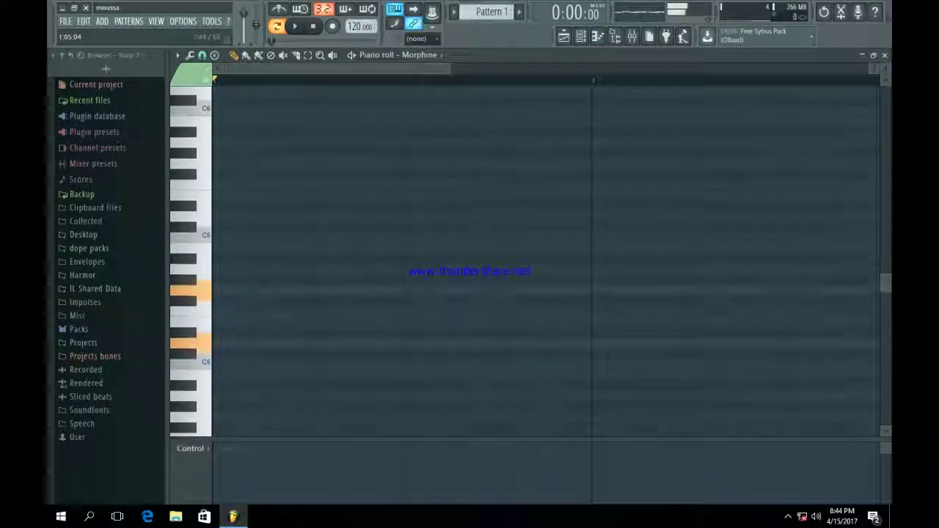
left_click(272, 271)
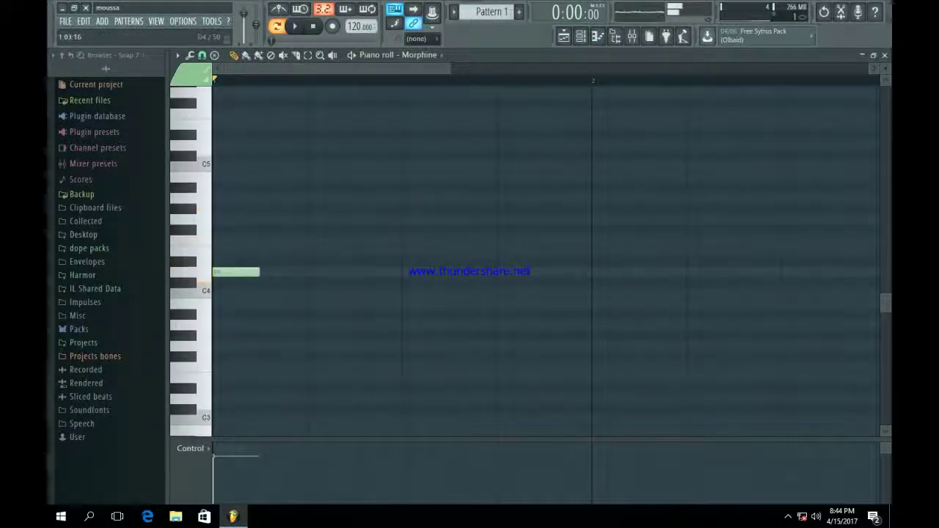
left_click_drag(305, 272, 601, 272)
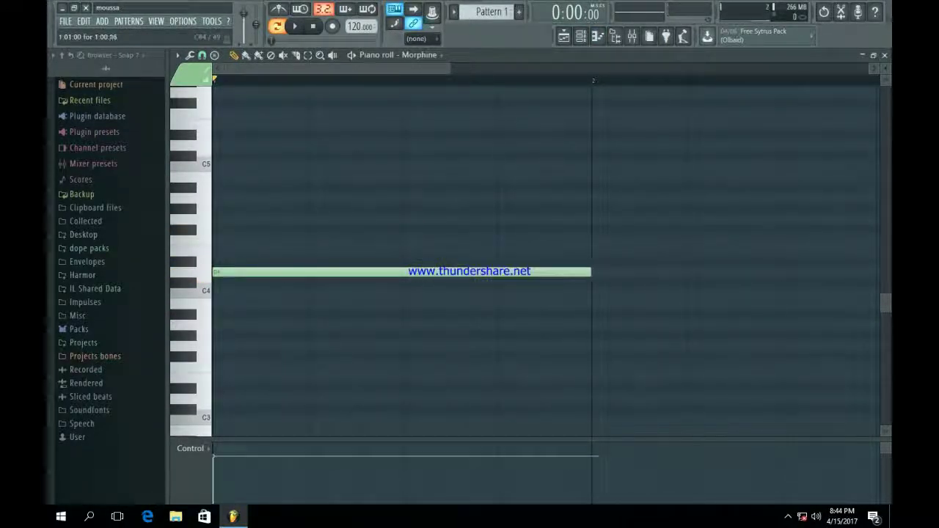
key("space")
key("space")
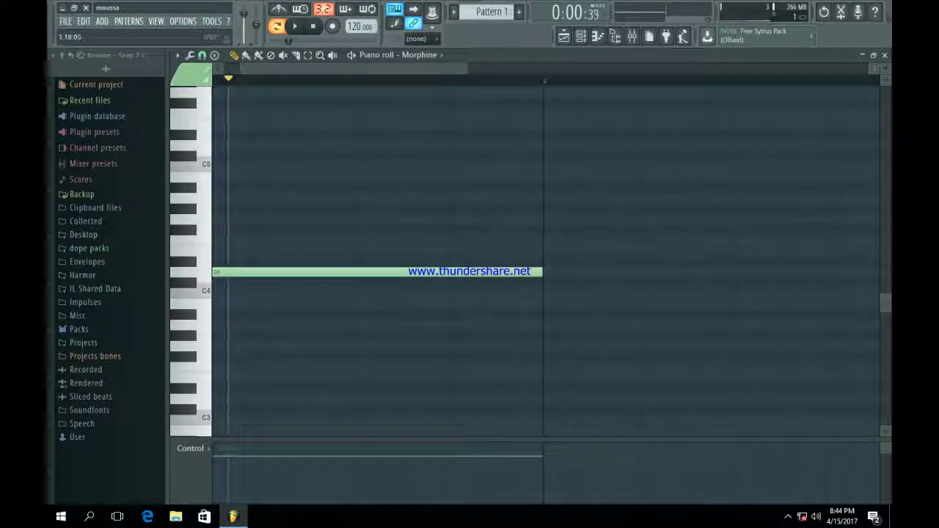
Step: Add one-bar notes E4 in bar 2, A4 in bar 3 and F4 in bar 4, and preview the sequence
left_click_drag(382, 69, 366, 68)
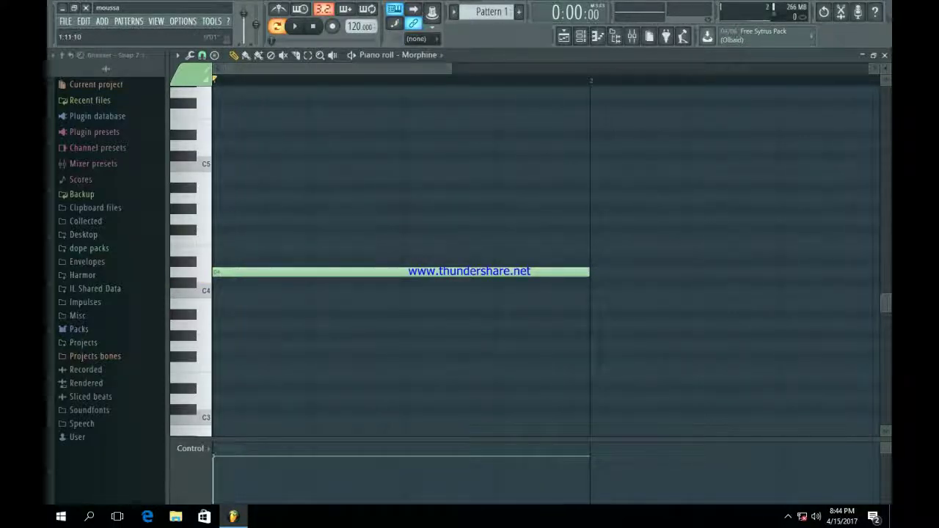
left_click_drag(451, 68, 873, 70)
key("c")
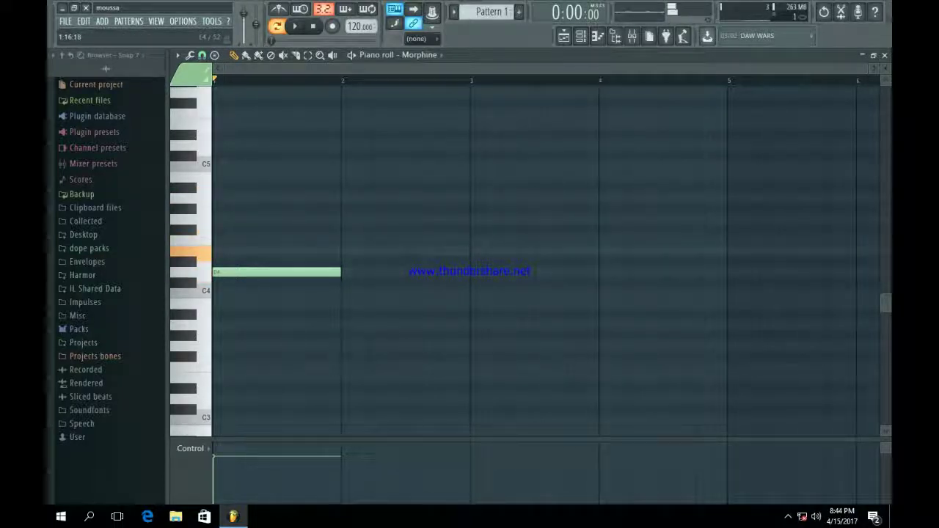
left_click(346, 251)
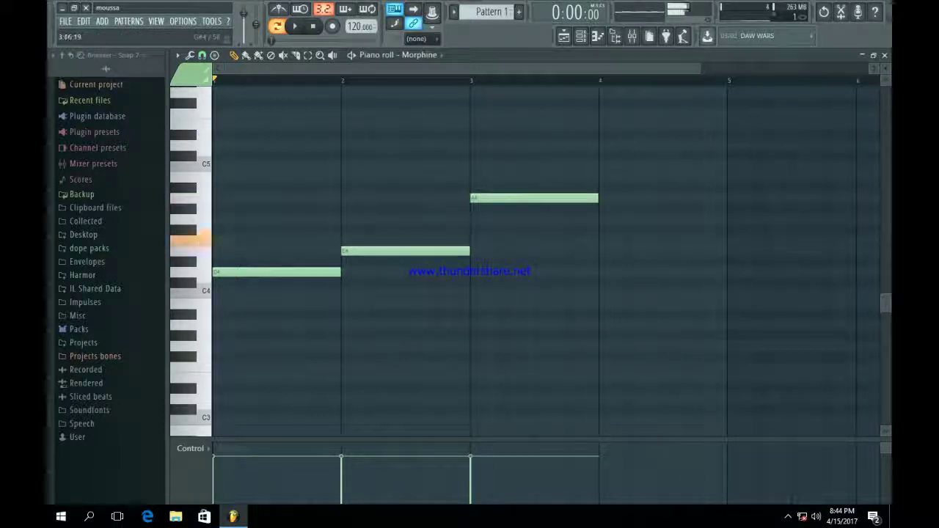
left_click(603, 241)
key("space")
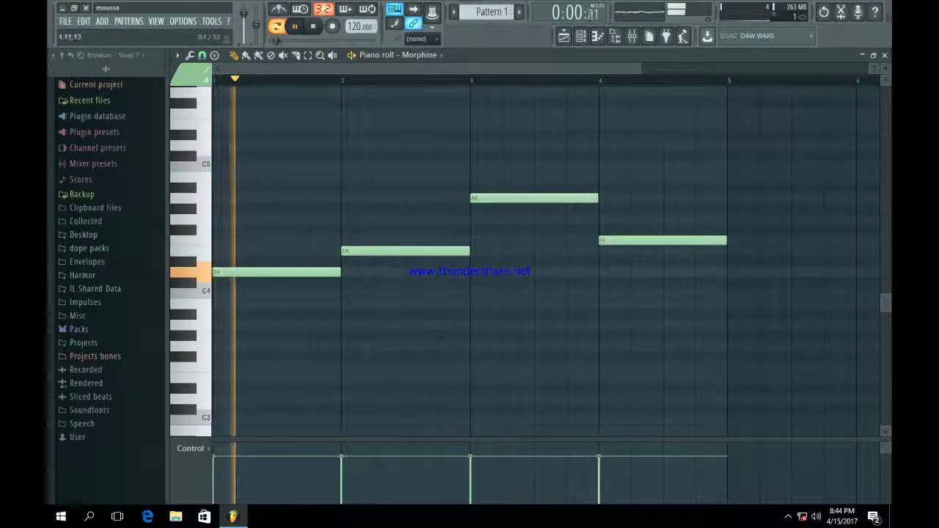
key("space")
Step: Stack one-bar A4 and D5 notes above the D4 in bar 1 and preview the chord
scroll(546, 262, "up", 3)
left_click(220, 303)
left_click_drag(219, 304, 220, 294)
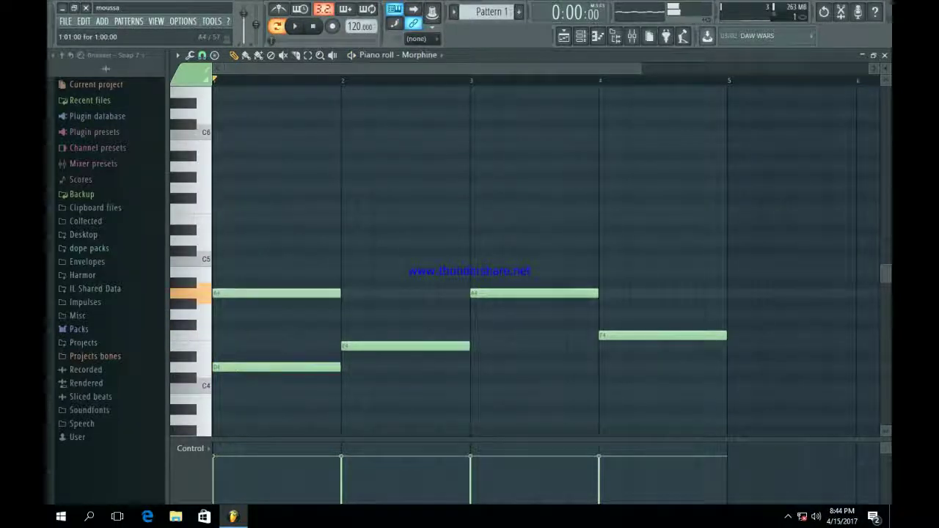
left_click(216, 241)
key("space")
key("space")
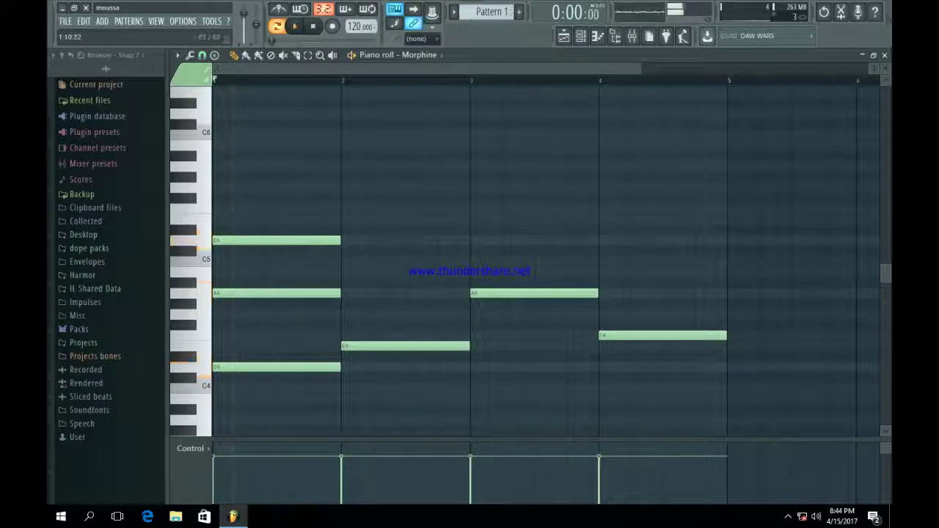
key("space")
Step: Add an E5 note halfway through bar 1, shorten it to a quarter of a bar and play the pattern
double_click(283, 220)
key("Escape")
key("space")
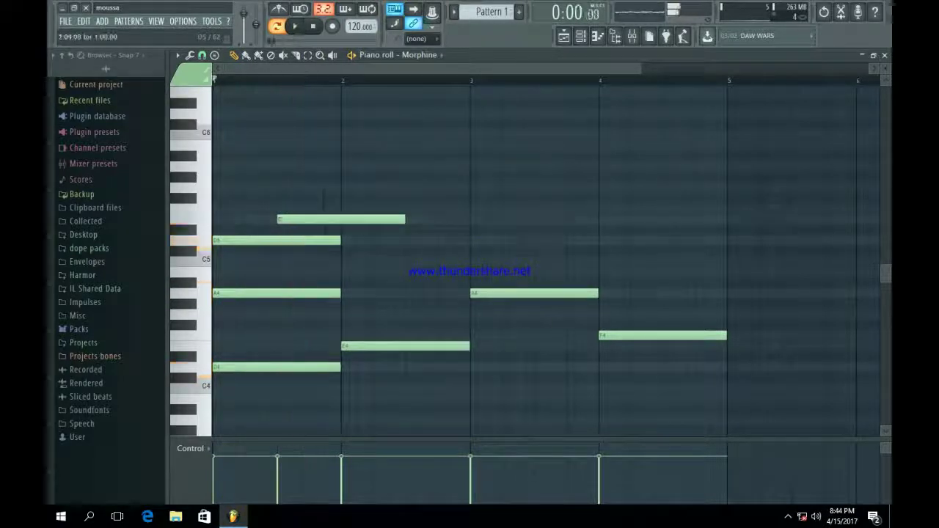
left_click_drag(324, 219, 309, 220)
key("space")
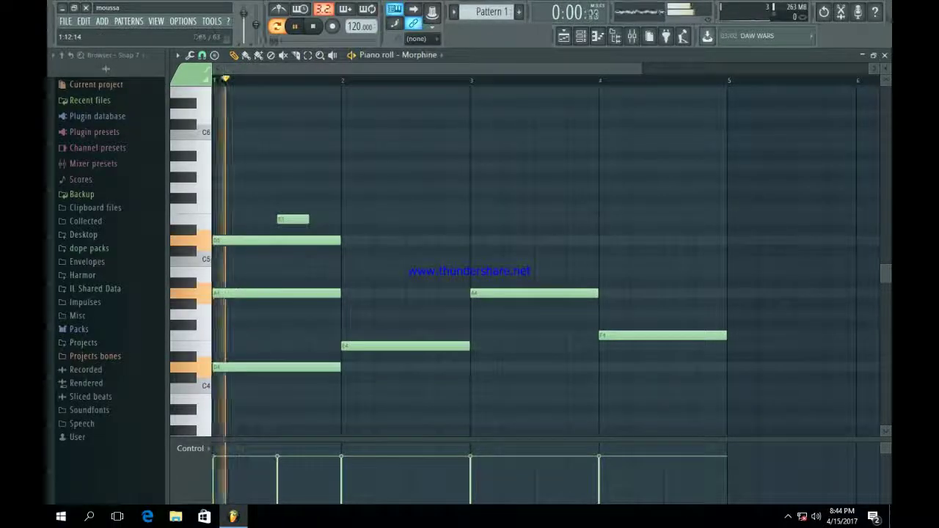
Step: Stack B4 and G4 notes about one bar long above the E4 in bar 2 and preview the chord
left_click(345, 273)
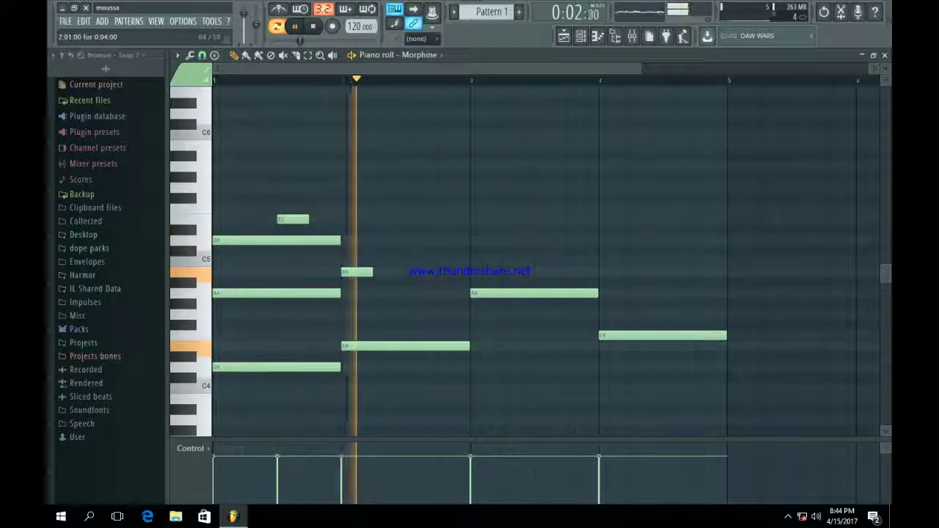
key("space")
left_click_drag(372, 272, 470, 272)
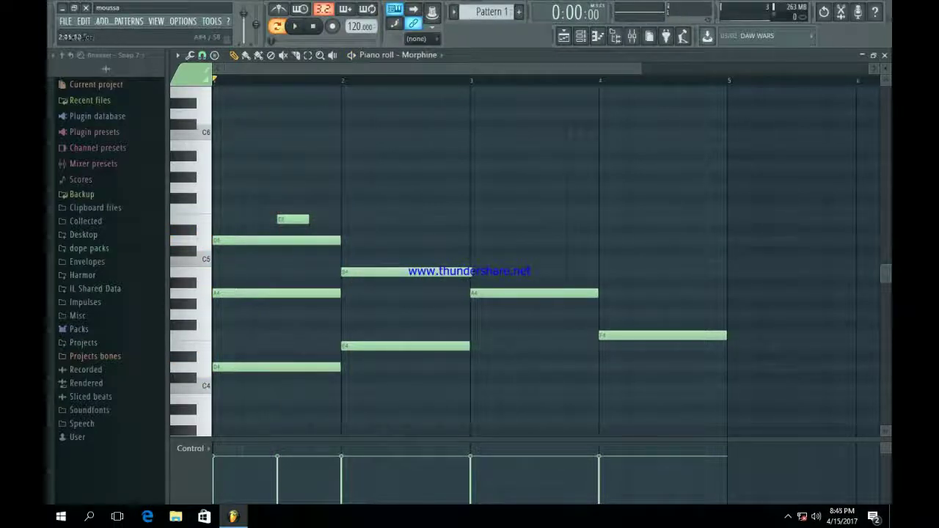
left_click(348, 314)
key("space")
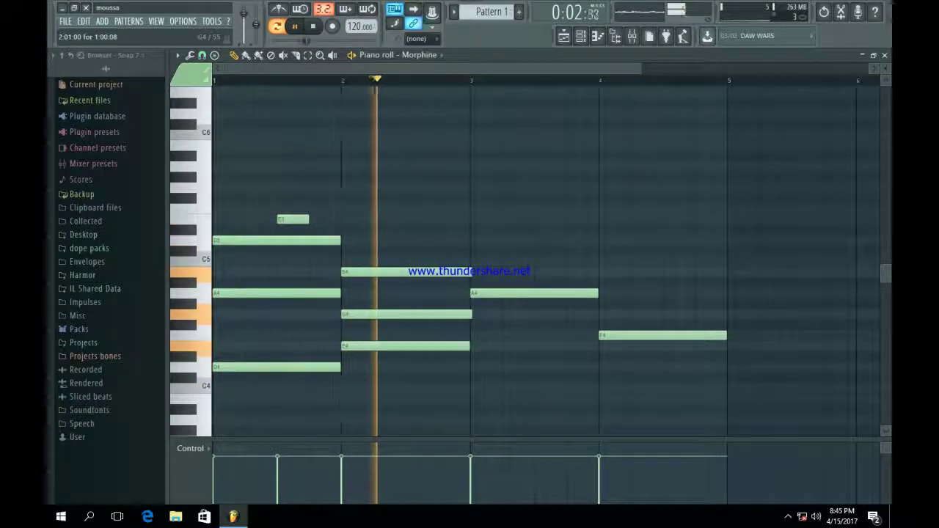
key("space")
Step: Add quarter-bar melody notes in bar 2: D5 starting halfway through and A4 on the last quarter
left_click(410, 241)
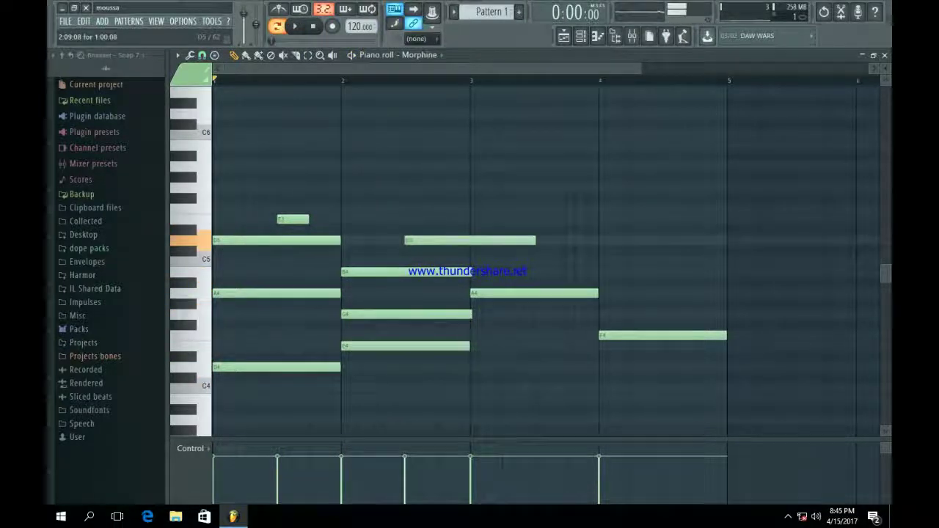
left_click_drag(402, 240, 404, 241)
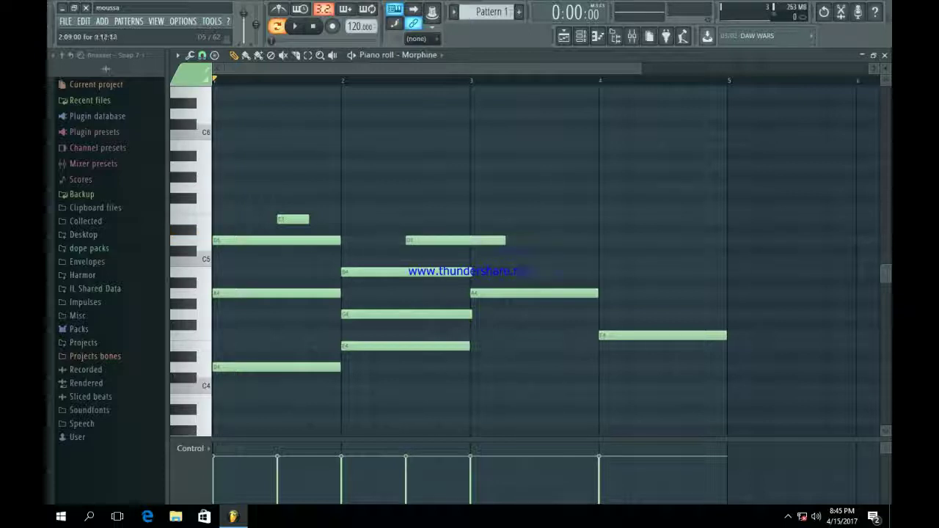
left_click_drag(450, 241, 436, 240)
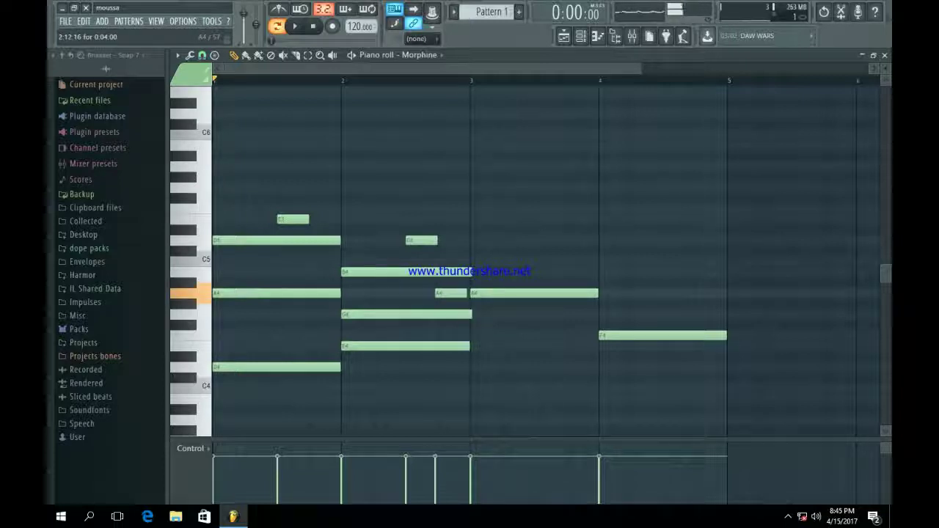
left_click_drag(454, 294, 453, 294)
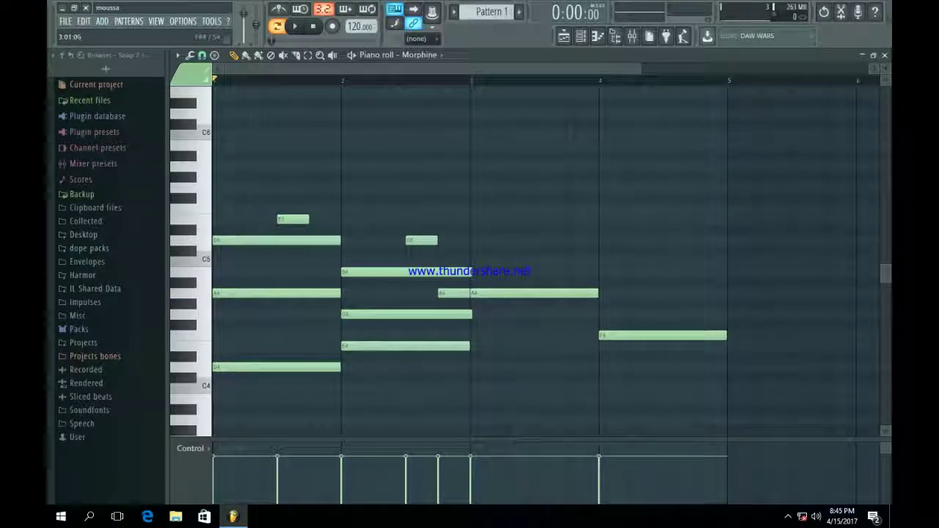
Step: Stack one-bar F4 and D4 notes under the A4 in bar 3 and preview the chord
left_click(189, 335)
double_click(481, 294)
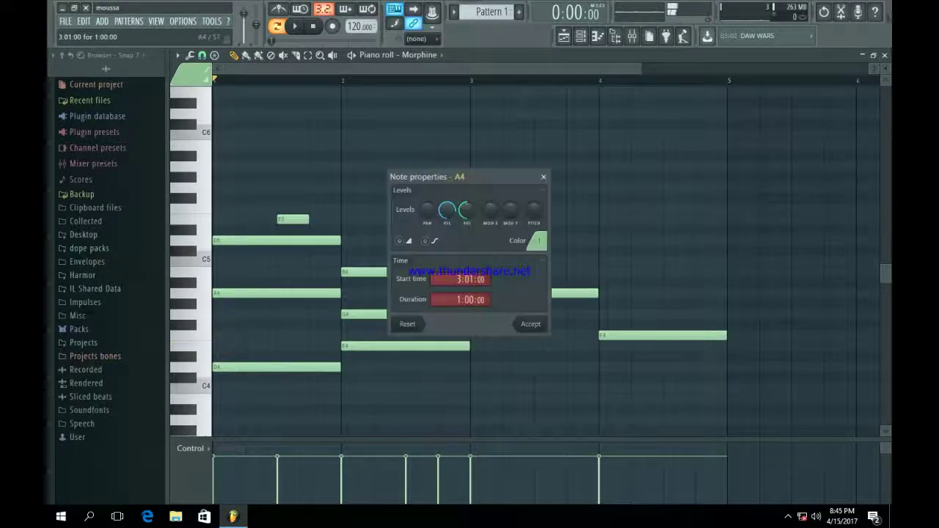
key("Escape")
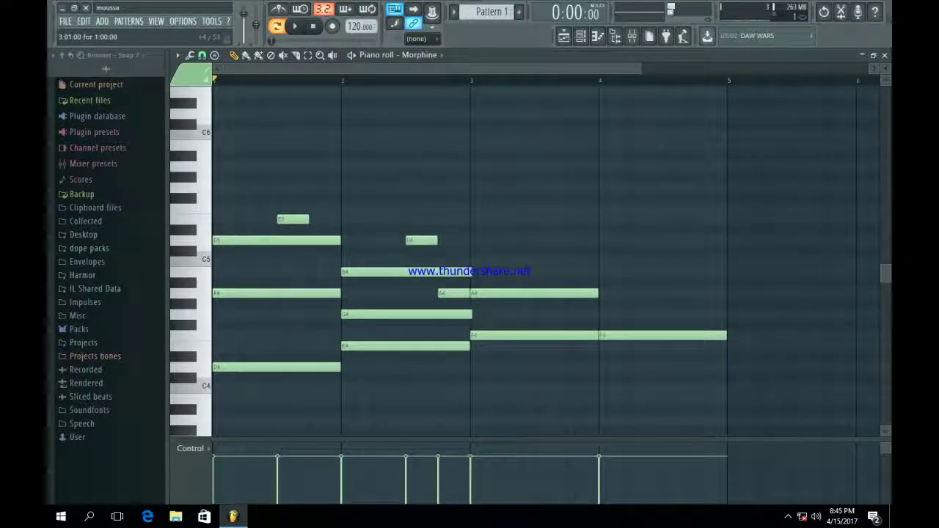
left_click(471, 367)
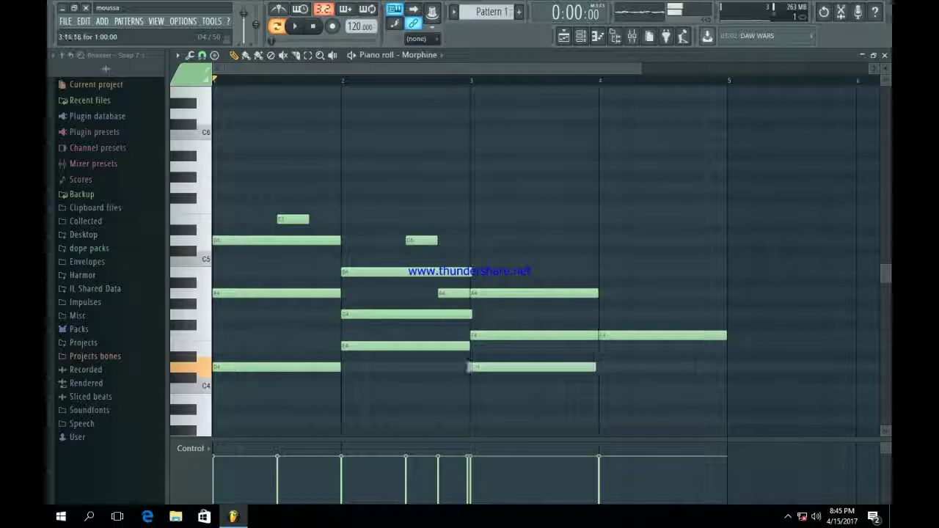
key("space")
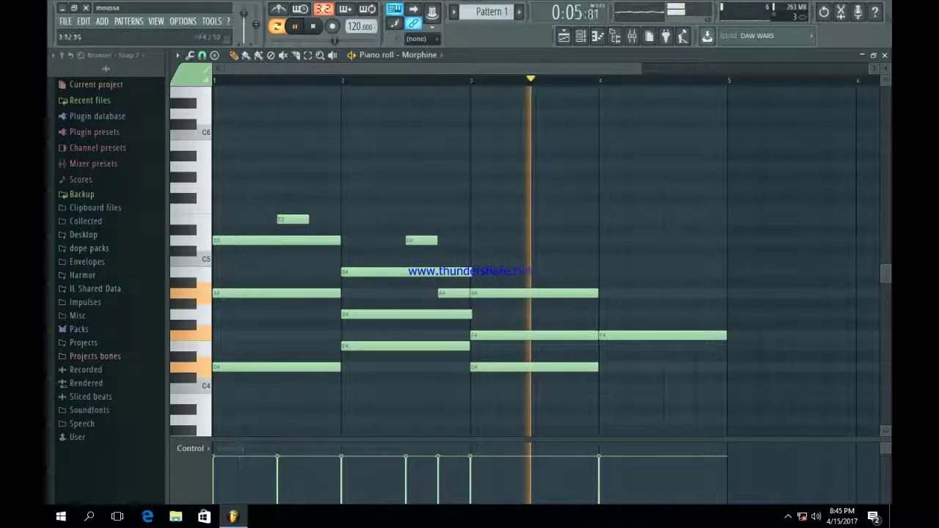
key("space")
Step: Add a quarter-bar E5 at the end of bar 3 and a D5 filling bar 4, with the pattern playing
left_click(571, 240)
left_click_drag(573, 240, 571, 219)
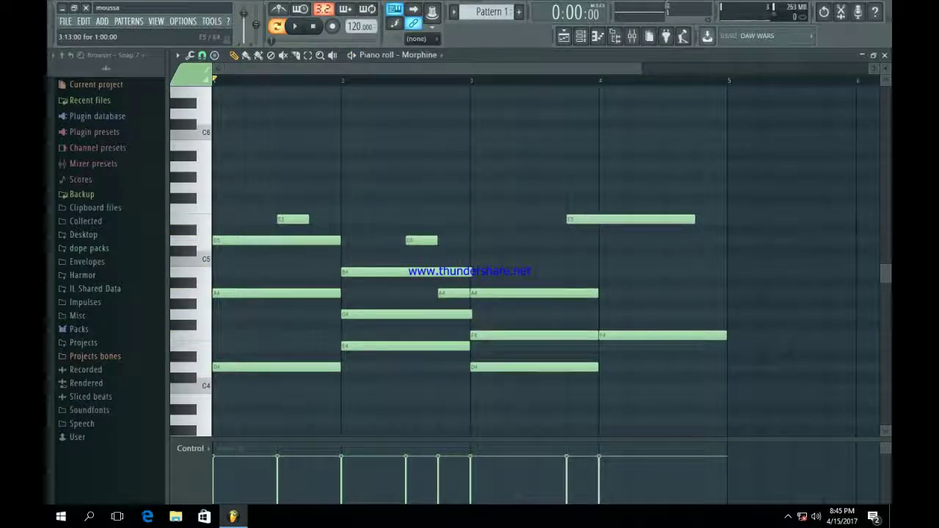
key("space")
left_click(603, 240)
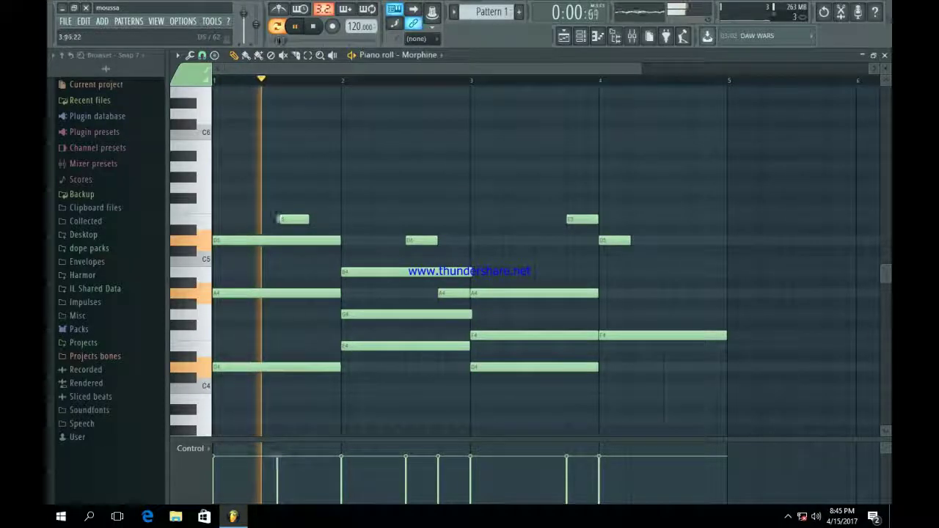
left_click_drag(634, 240, 726, 253)
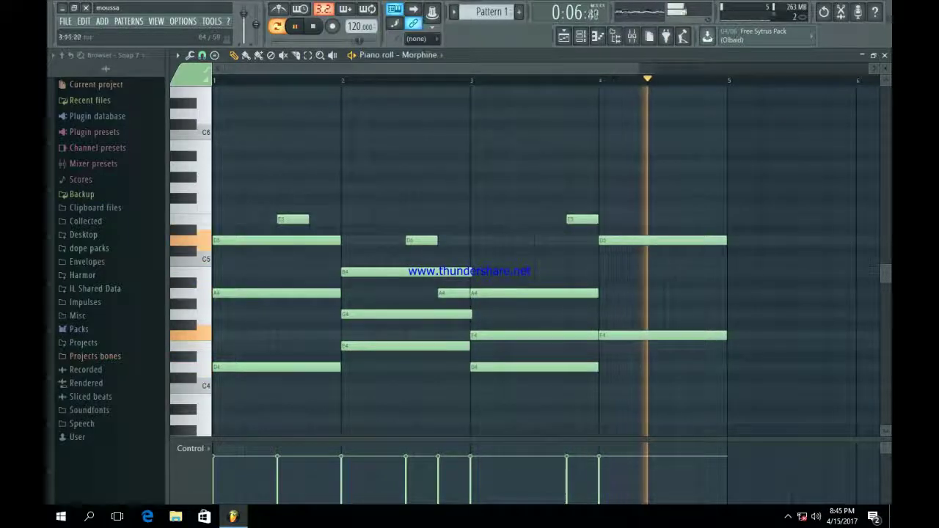
Step: Add a one-bar C5 to the bar 4 chord and a one-bar E4 starting on its last quarter, and play the pattern
left_click(605, 271)
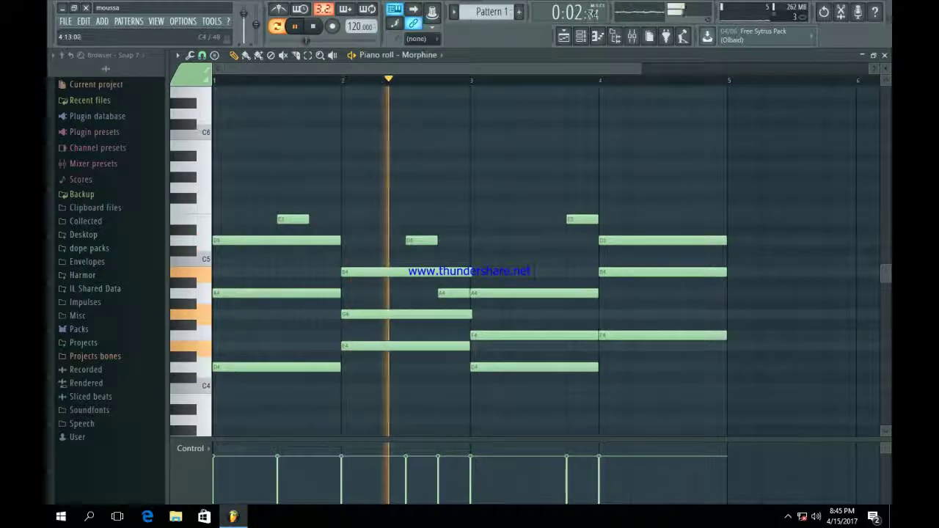
double_click(697, 345)
key("Escape")
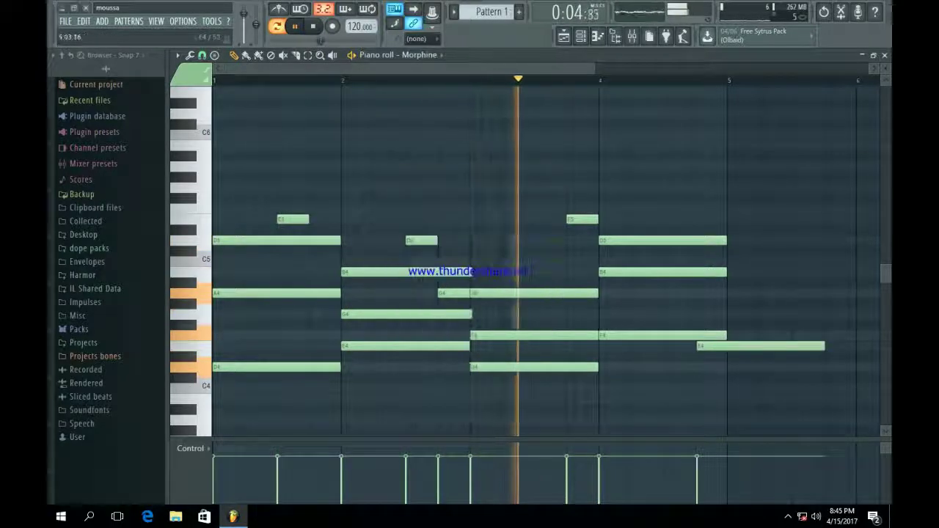
key("space")
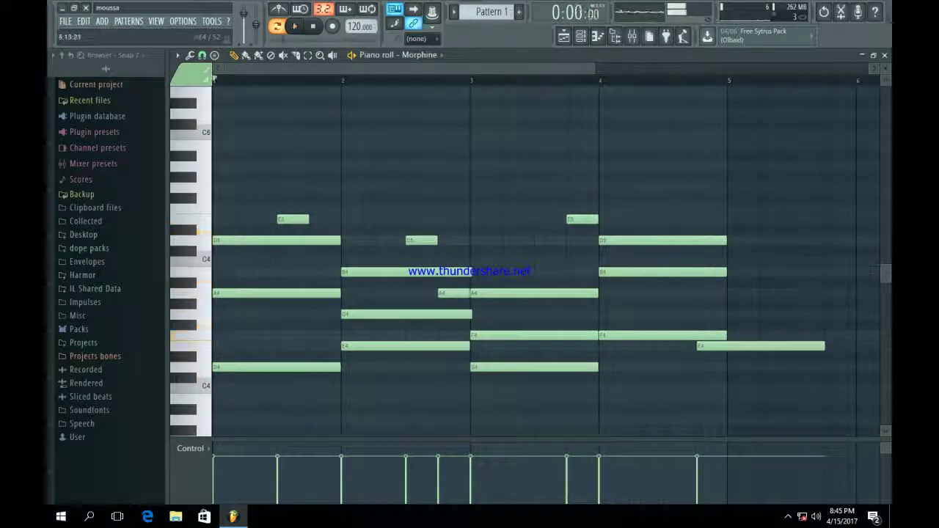
mouse_move(660, 272)
left_mouse_down()
mouse_move(660, 282)
mouse_move(660, 262)
left_mouse_up()
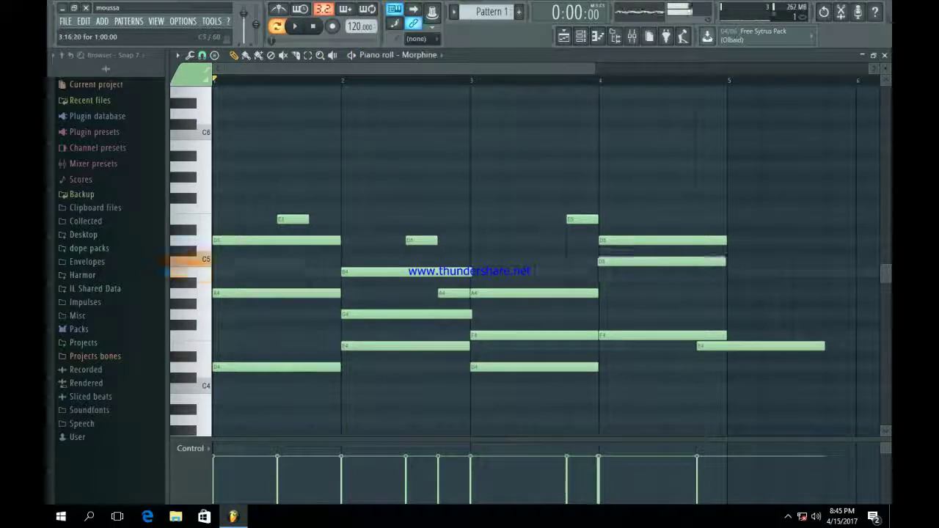
key("space")
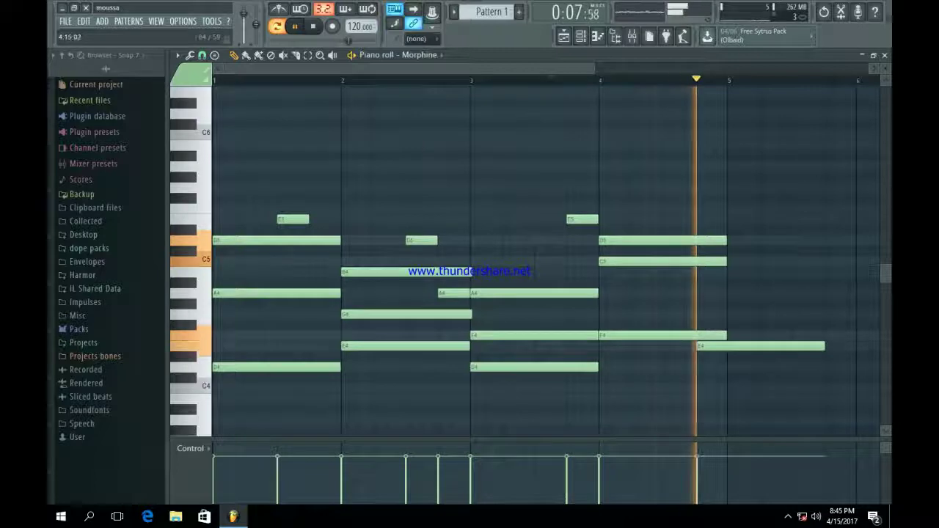
Step: Replace the E4 at the end of bar 4 with a quarter-bar G4 and preview the pattern
double_click(800, 345)
left_click(751, 335)
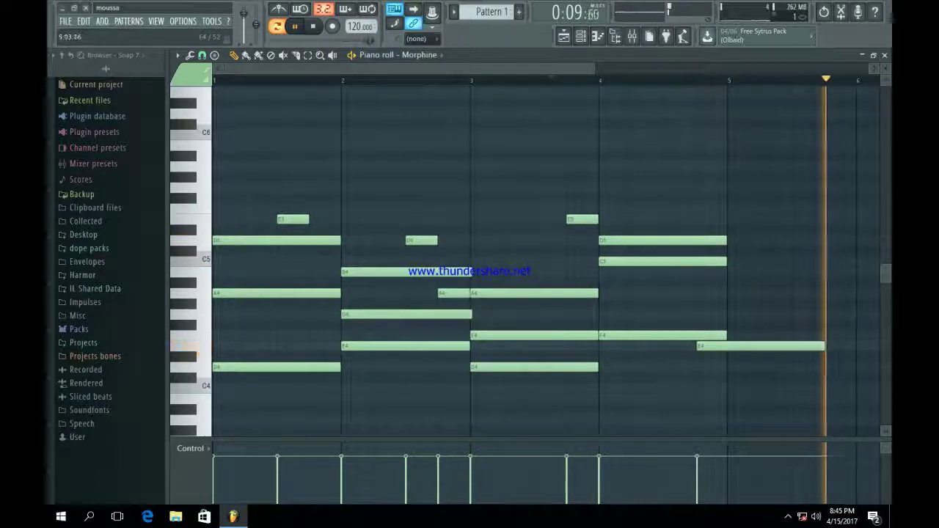
left_click(751, 335)
right_click(753, 335)
left_click(699, 314)
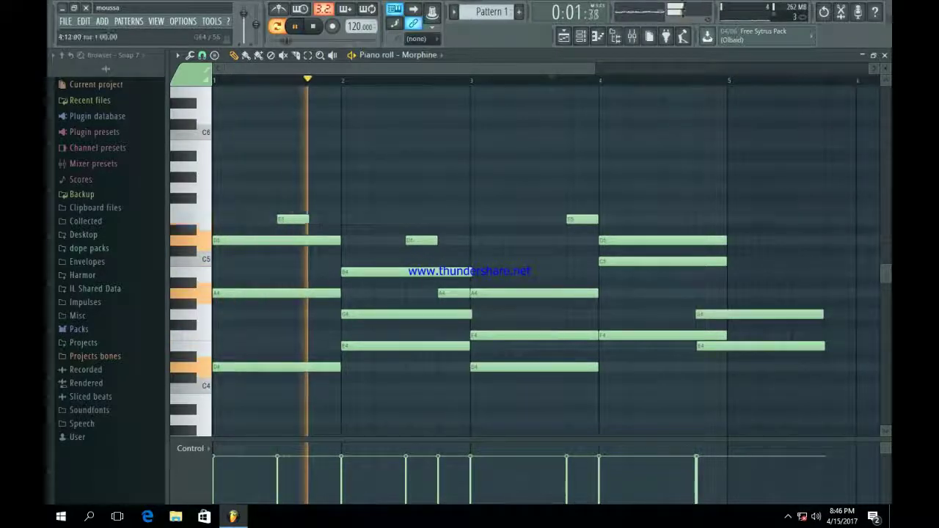
left_click_drag(823, 314, 728, 314)
right_click(701, 346)
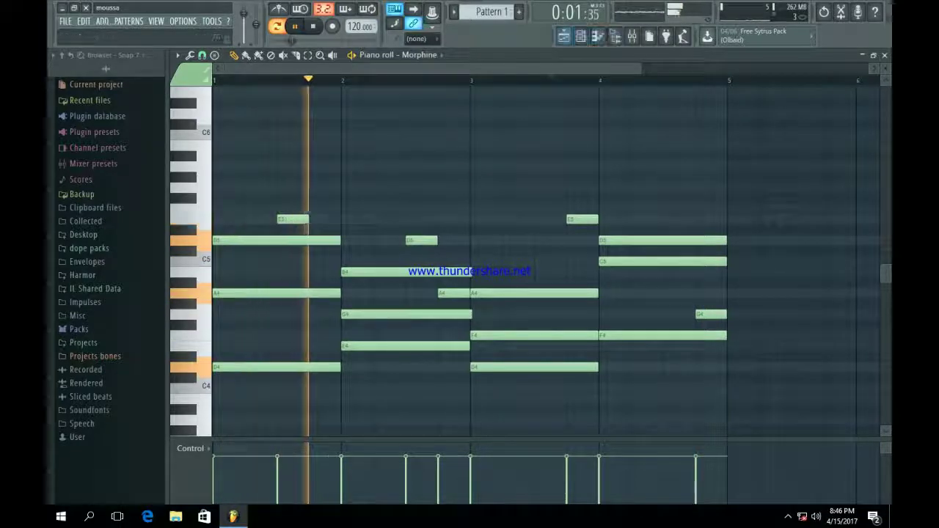
key("space")
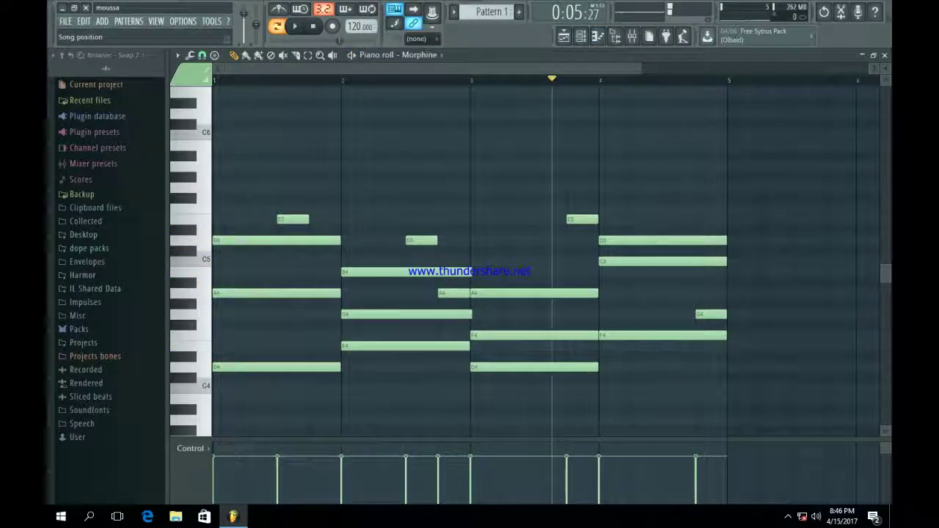
left_click(756, 335)
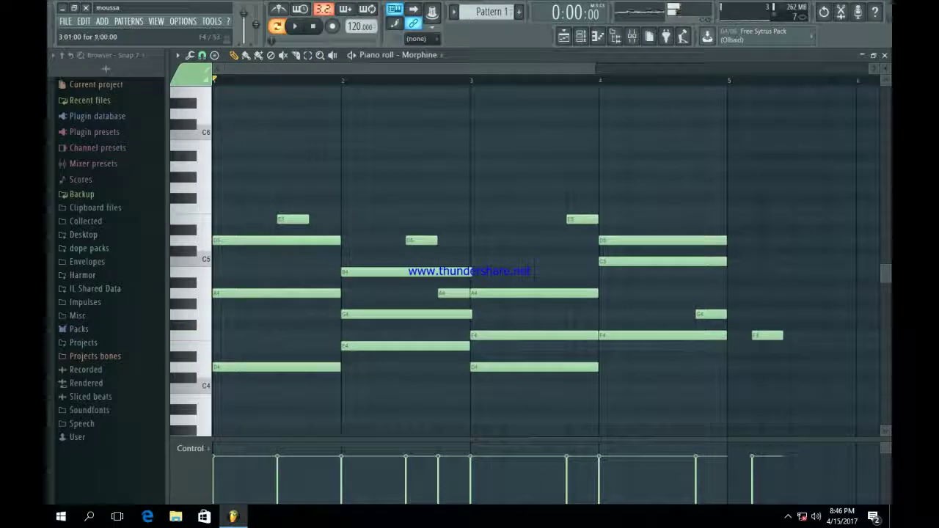
left_click_drag(717, 392, 393, 311)
left_click_drag(303, 255, 235, 196)
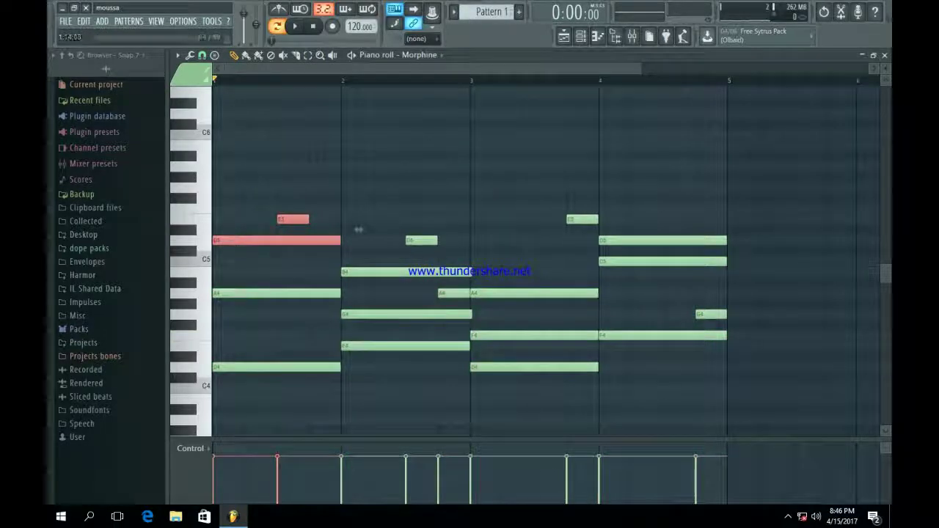
Step: Select all notes, audition them one octave higher, and return them to their original octave
left_click(735, 367, "ctrl")
left_click_drag(760, 429, 235, 182)
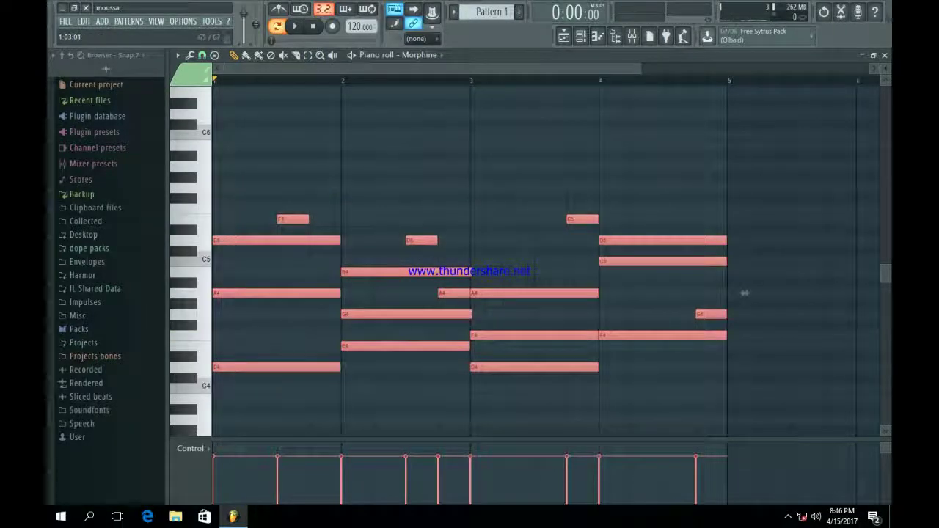
key("ctrl+Up")
key("space")
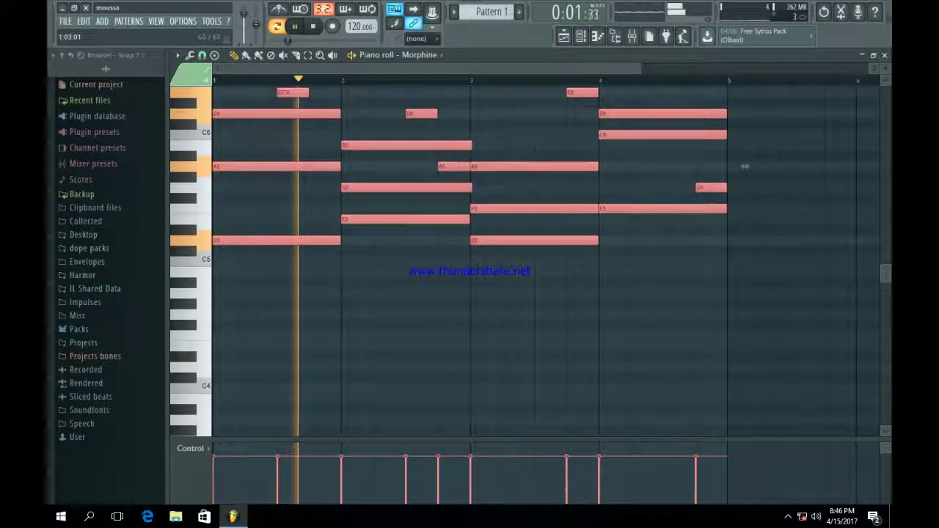
key("ctrl+Down")
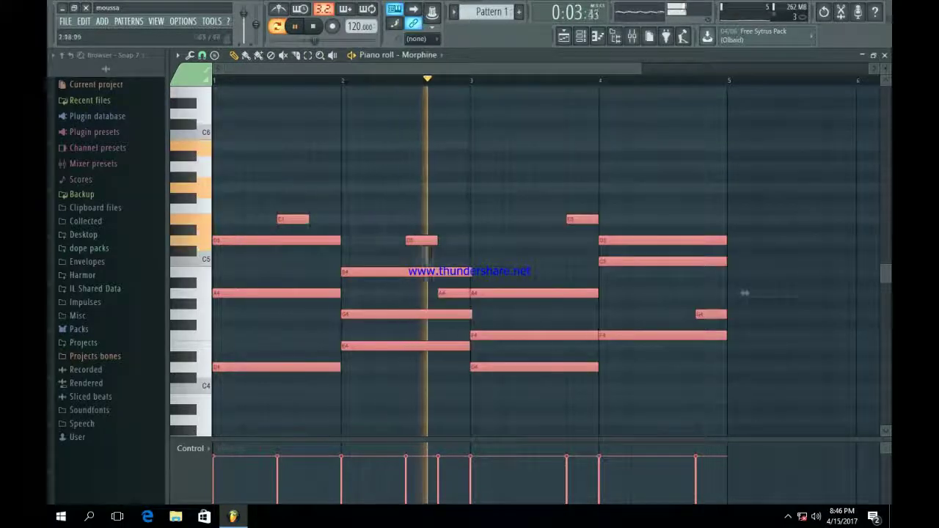
Step: Stop playback, open the Morphine channel, and select its mixer track after closing the Fruity X-Y Controller window
key("F6")
key("space")
left_click(315, 137)
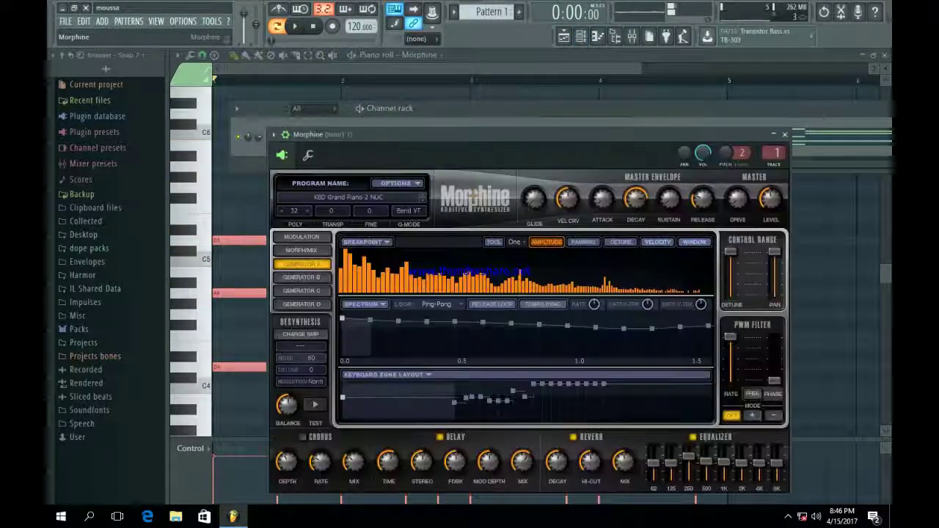
key("F9")
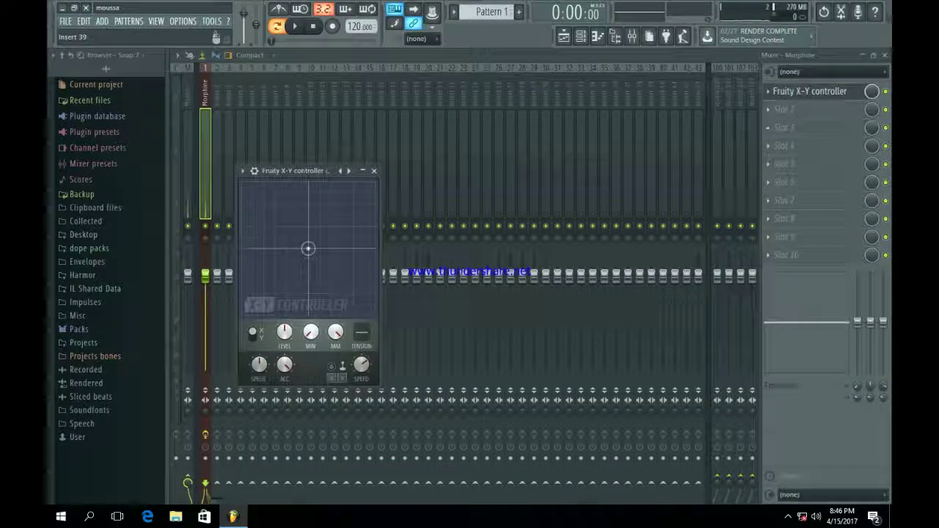
left_click(371, 169)
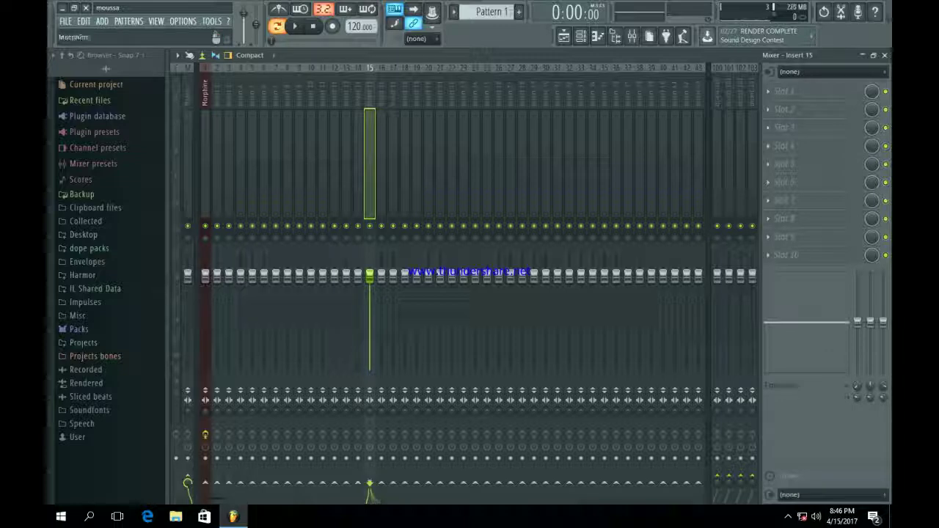
left_click(206, 165)
Step: Replace the effect in slot 1 of the Morphine track with Fruity Parametric EQ 2 and play the pattern
left_click(768, 91)
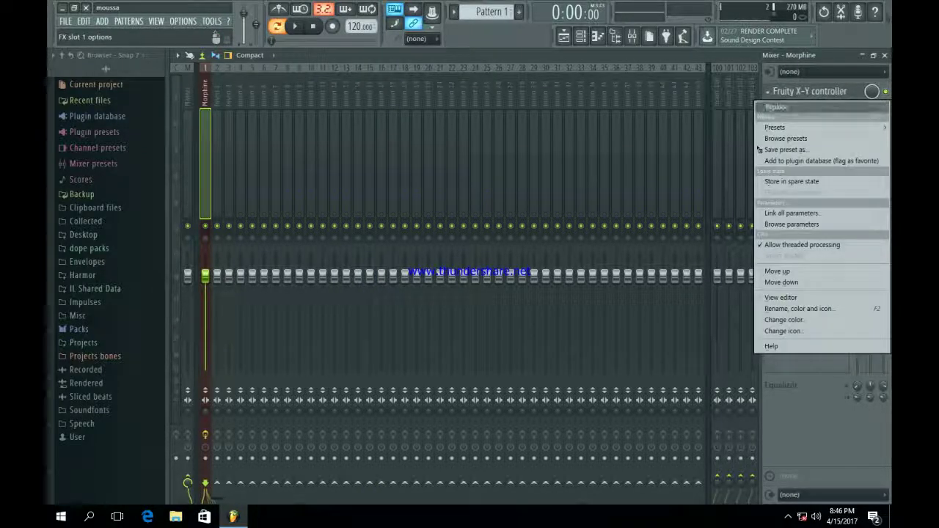
mouse_move(776, 107)
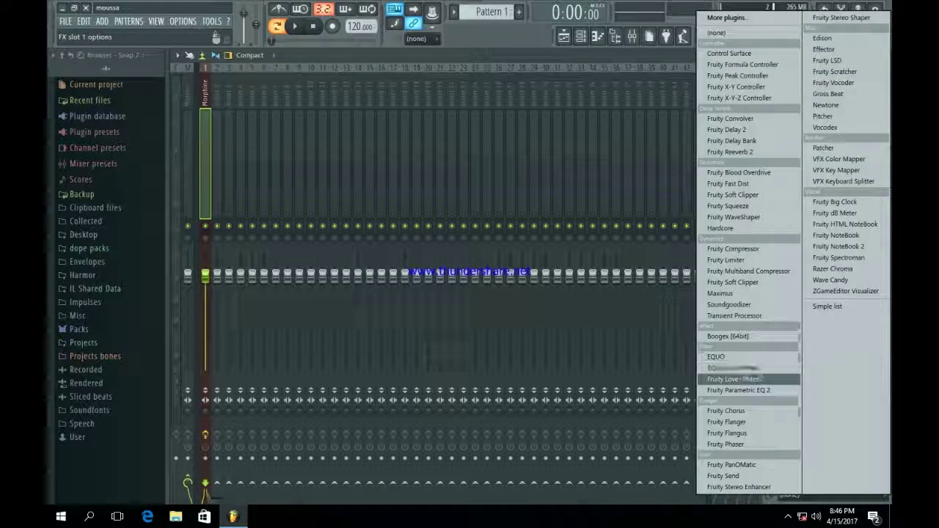
left_click(738, 389)
key("space")
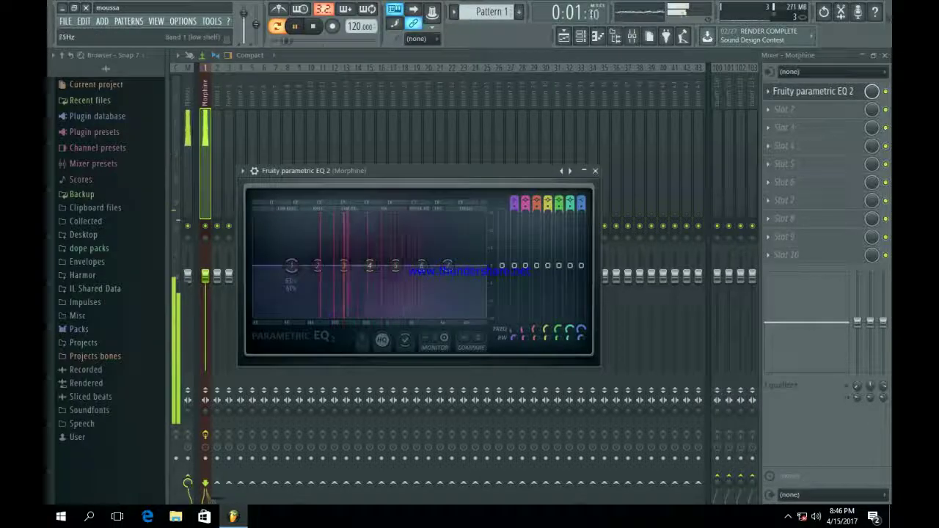
Step: Set EQ band 1 to Steep 8, cut the lows and highs with bands 1 and 7, and slightly boost bands 4 to 6
right_click(292, 265)
mouse_move(312, 312)
left_click(350, 344)
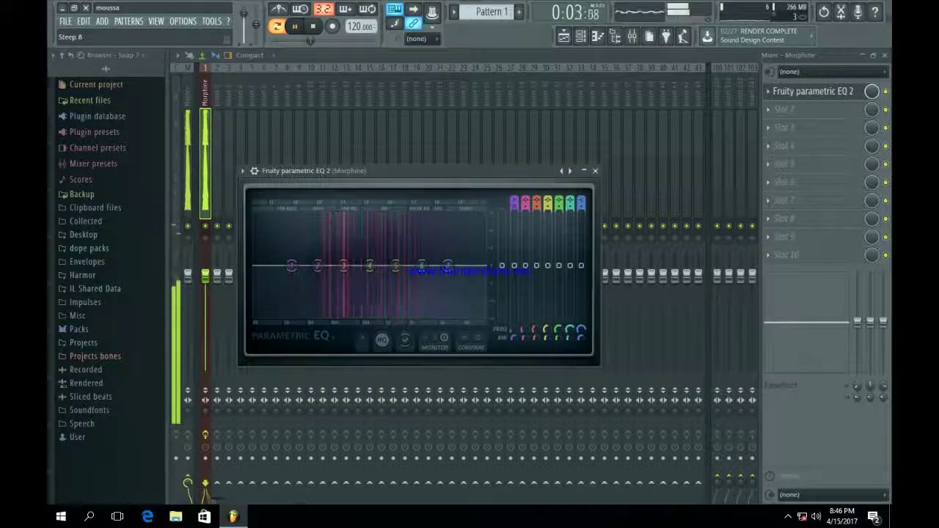
left_click_drag(291, 265, 321, 314)
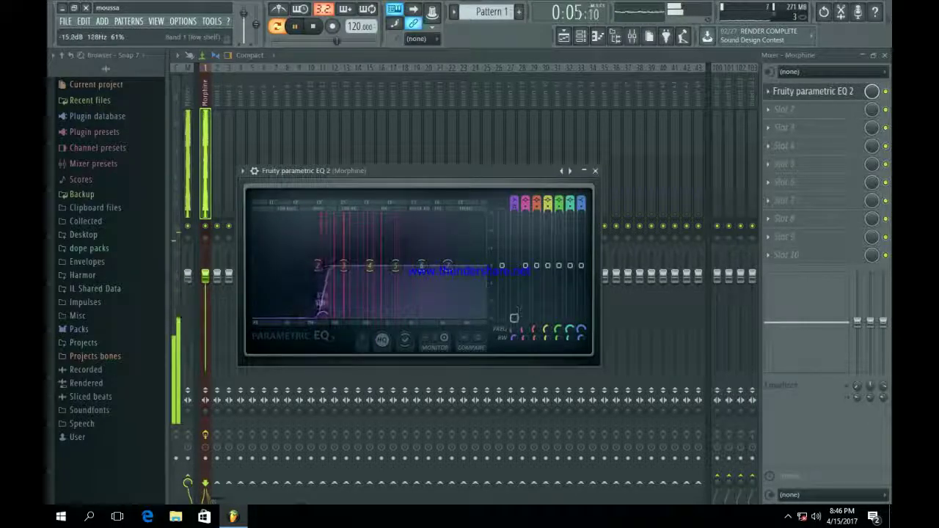
left_click_drag(448, 265, 449, 316)
left_click_drag(395, 264, 375, 261)
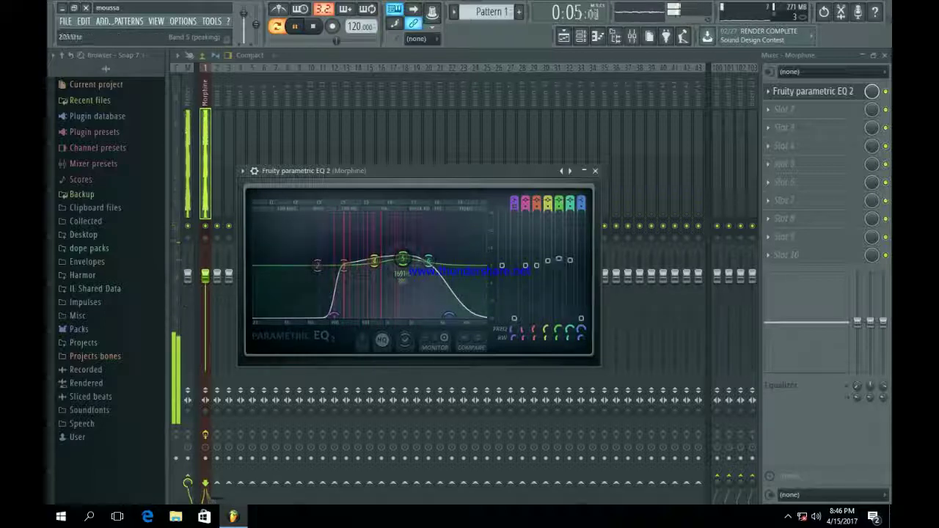
left_click(595, 171)
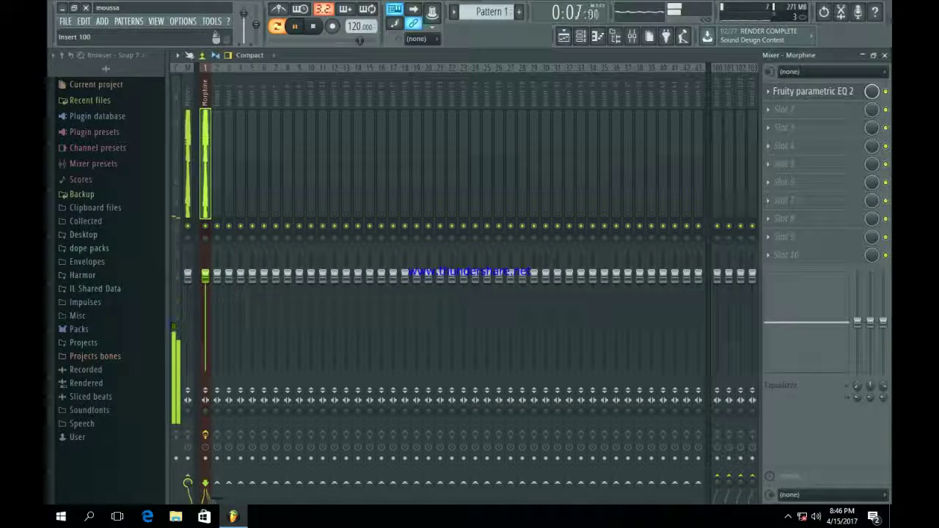
Step: Load Fruity Reeverb 2 into effect slot 2 of the Morphine track and close its window
left_click(784, 108)
left_click(733, 152)
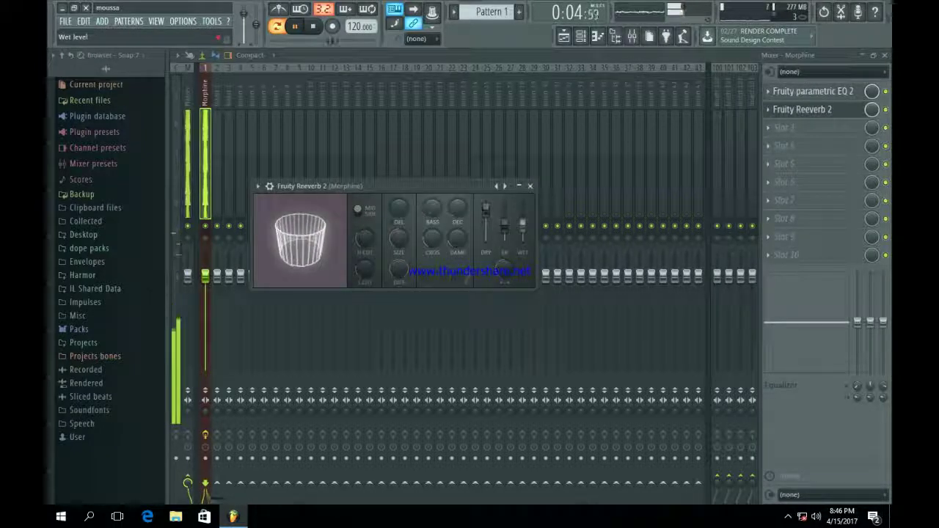
left_click(530, 186)
Step: Load Fruity Phaser into effect slot 3 of the Morphine track and apply its Tech wash preset
left_click(783, 127)
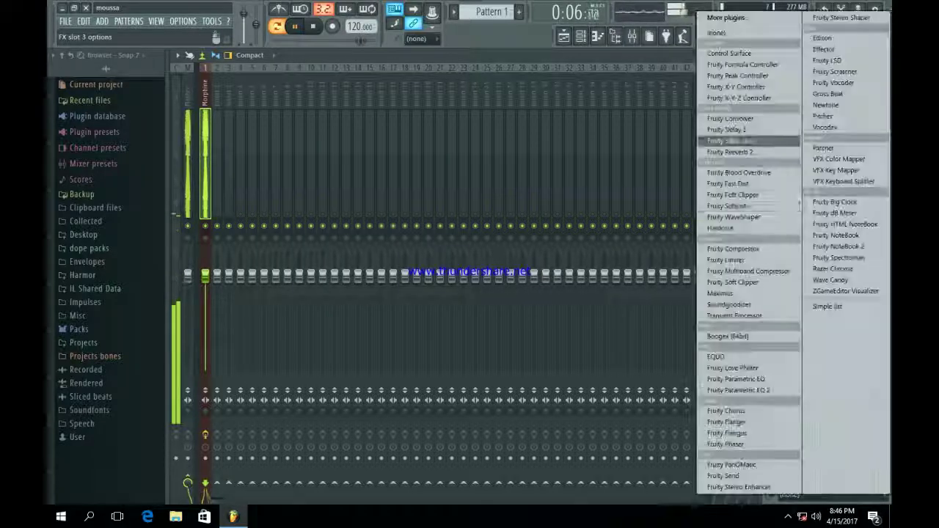
left_click(730, 445)
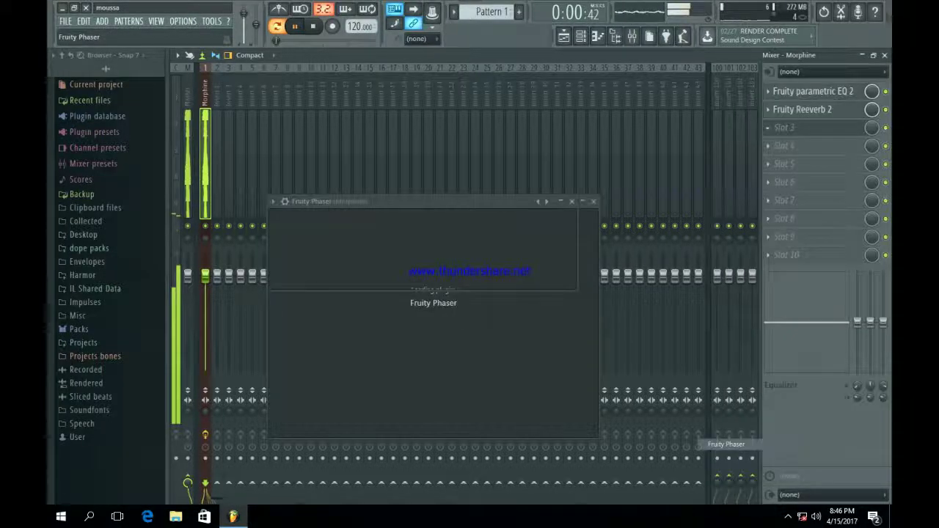
right_click(547, 202)
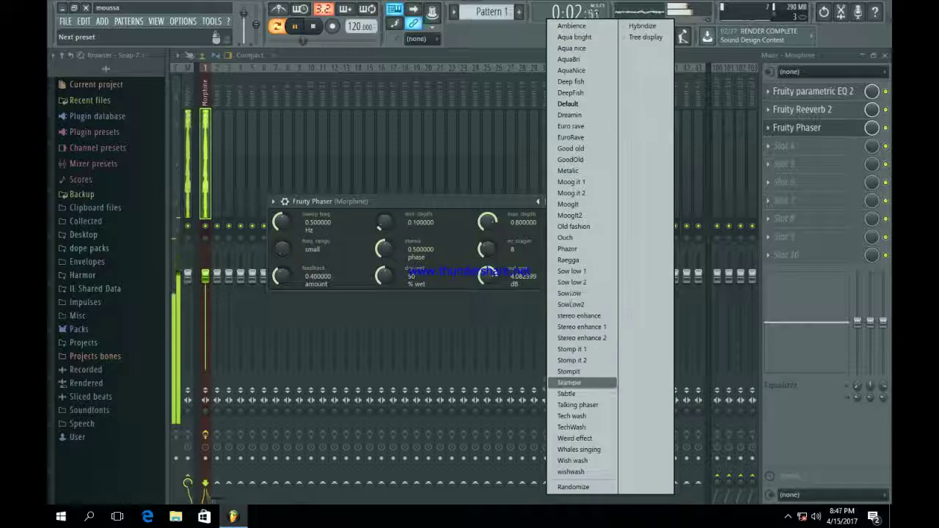
left_click(571, 416)
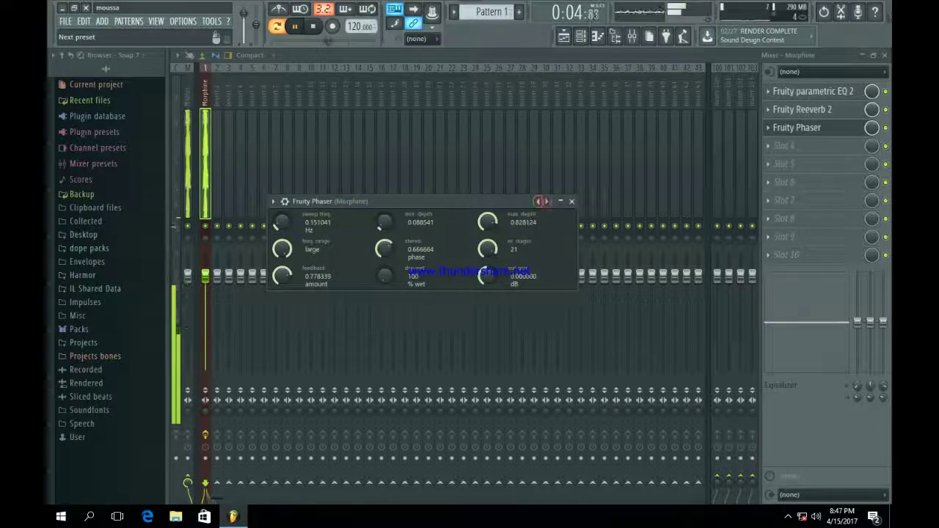
Step: Try another phaser preset, apply SowLow2, and close the phaser window
right_click(547, 201)
left_click(566, 188)
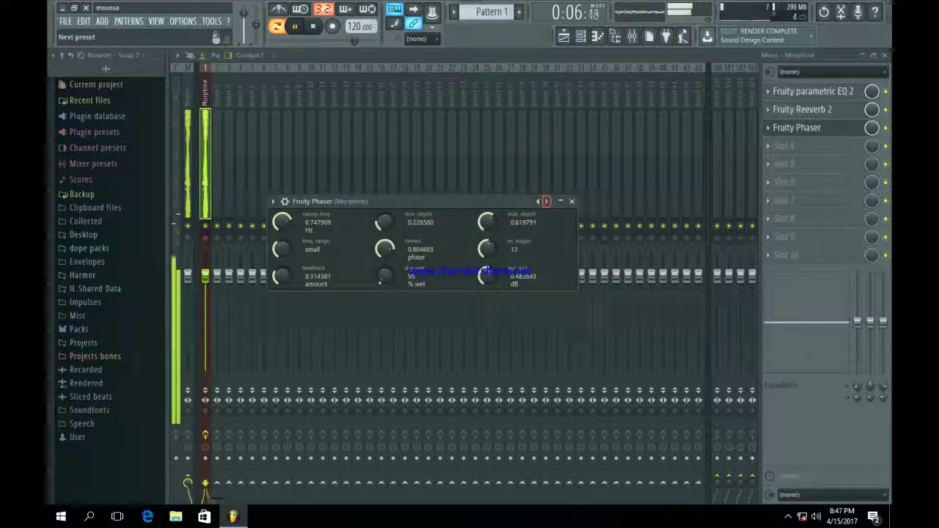
right_click(546, 201)
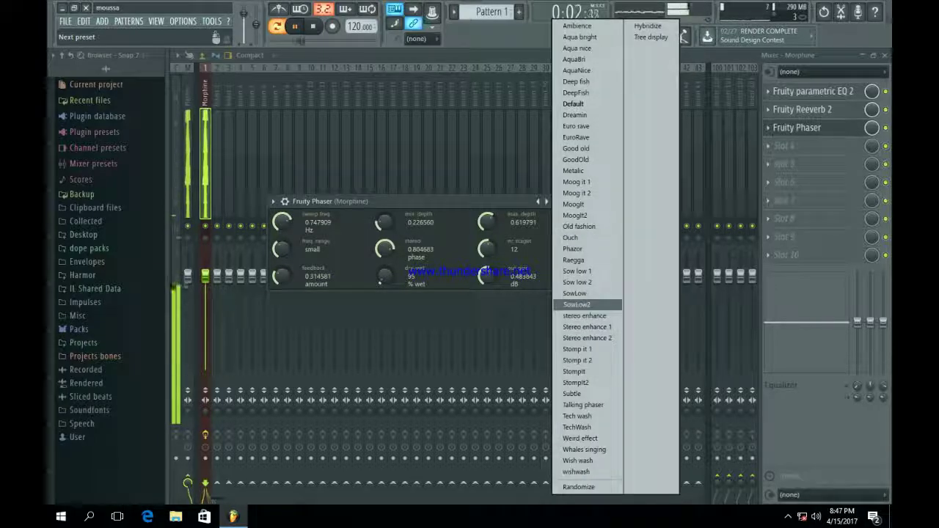
left_click(581, 304)
left_click(570, 201)
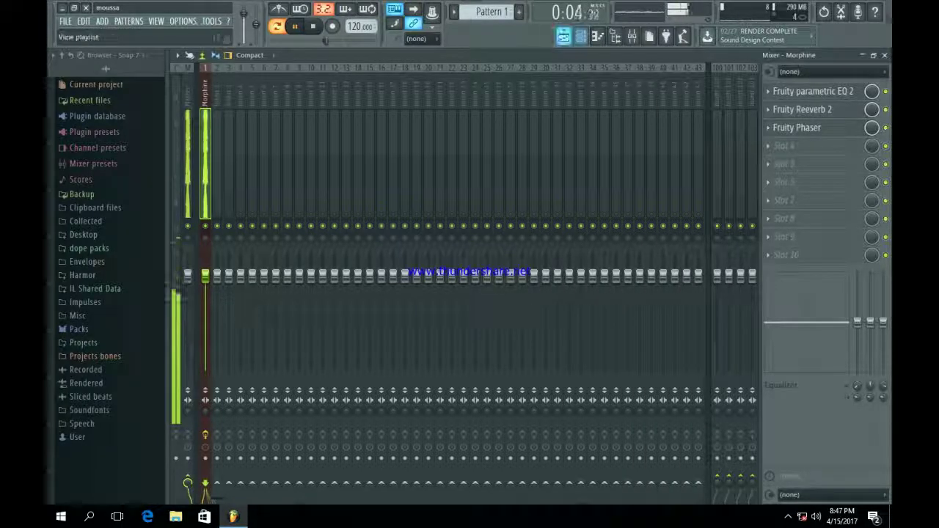
Step: Place a Pattern 1 clip at the start of Track 1 in the playlist and stop playback
left_click(564, 36)
left_click(267, 105)
left_click_drag(266, 105, 237, 105)
key("space")
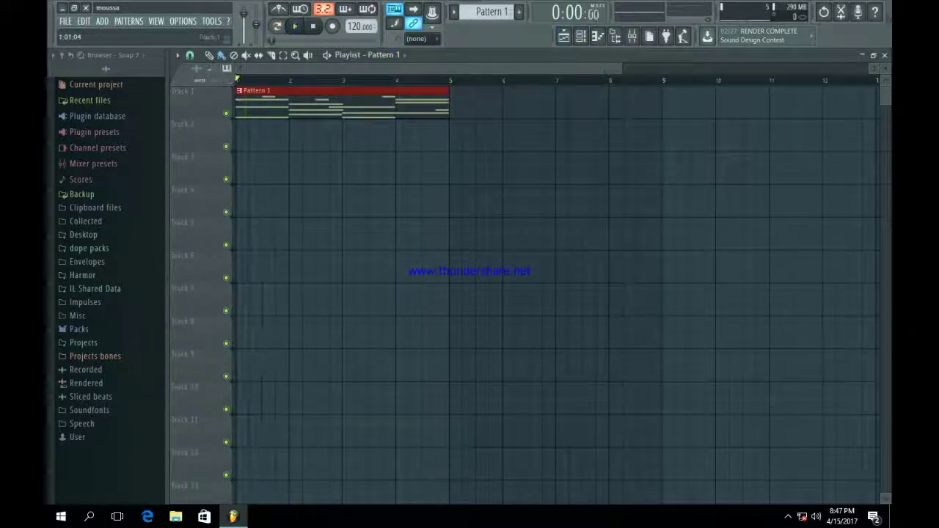
Step: Duplicate the Pattern 1 clip three times along Track 1 to fill 16 bars
left_click_drag(621, 68, 869, 68)
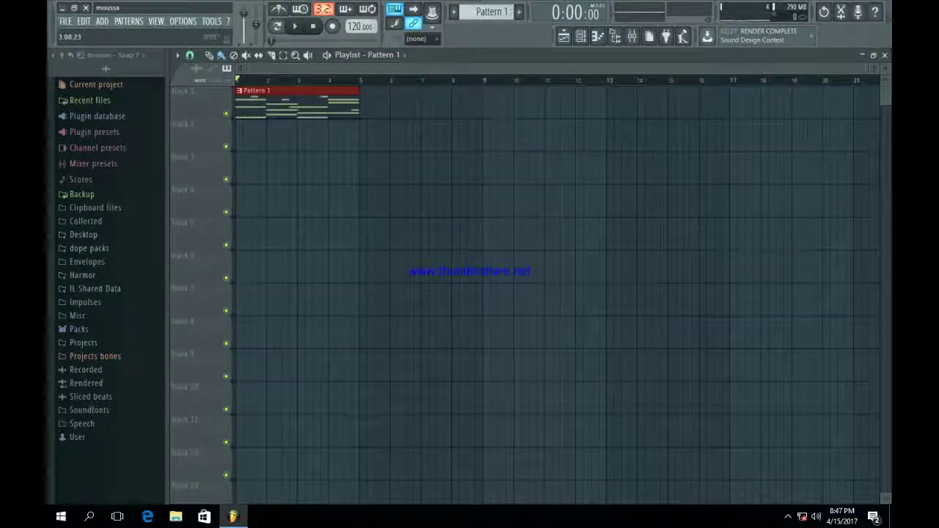
key("ctrl+b")
key("ctrl+b")
key("ctrl+b")
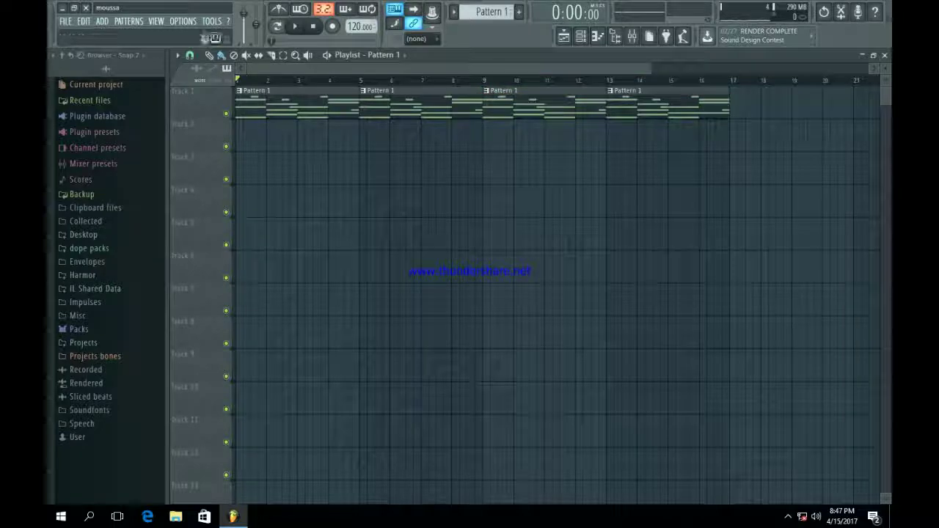
Step: Create a new pattern and add a second Morphine channel to the channel rack
left_click(581, 36)
left_click(519, 11)
left_click(316, 165)
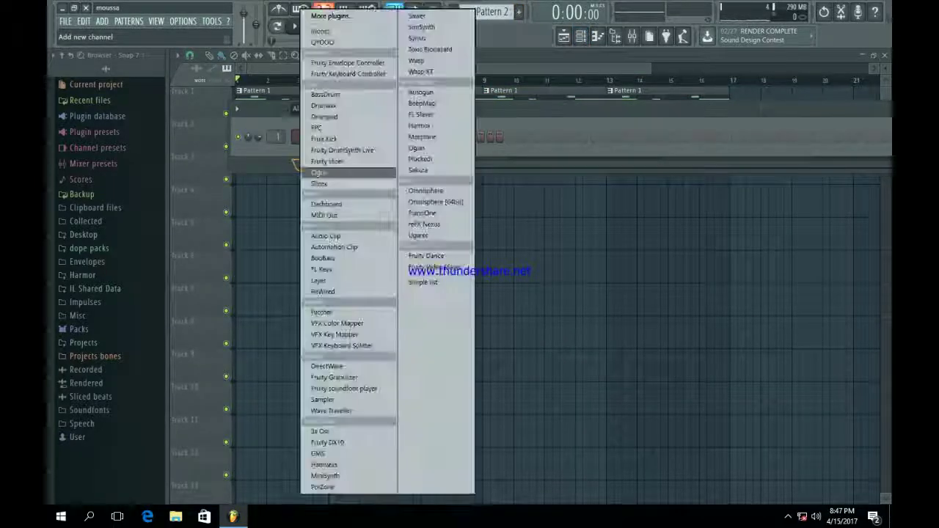
left_click(421, 140)
left_click_drag(411, 201, 389, 91)
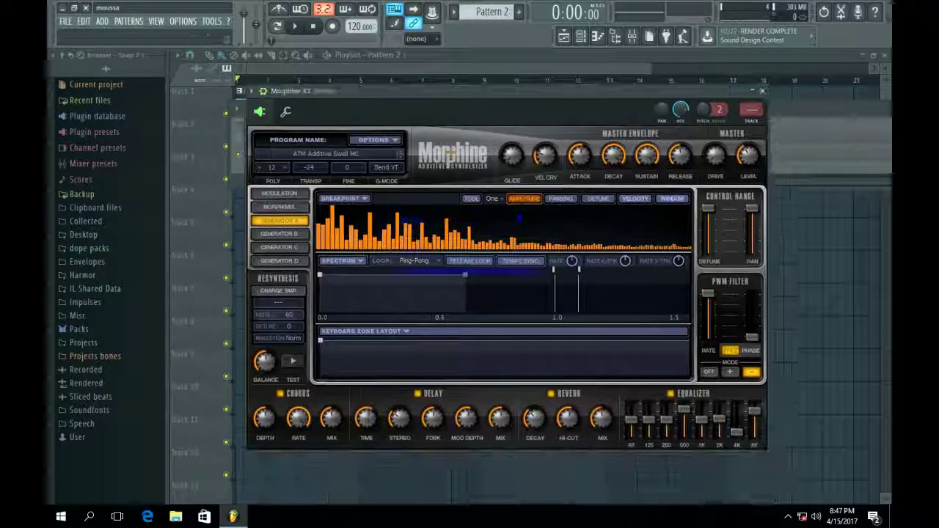
Step: Audition presets in Morphine #2's Pads & Atmos bank, including PAD D50 Pad FG and PAD Keepin it Simple FG
left_click(326, 154)
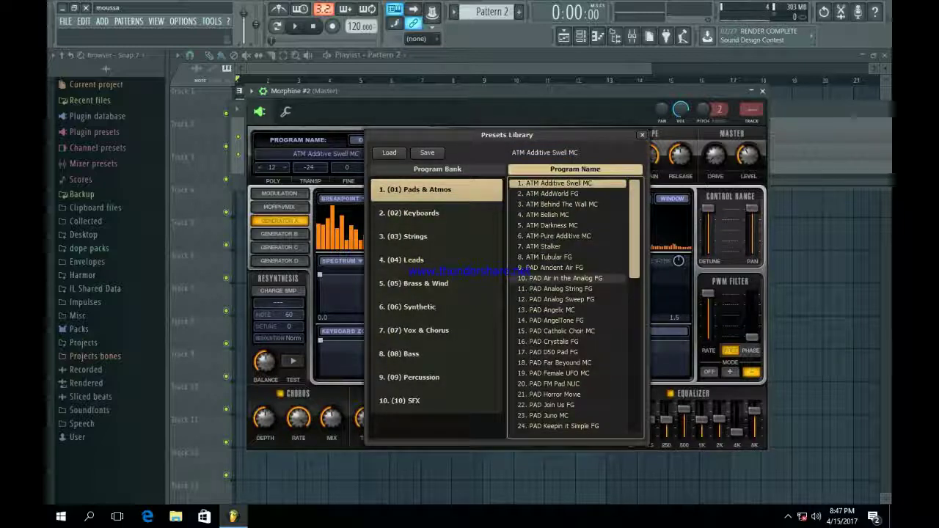
left_click(560, 288)
scroll(560, 308, "down", 2)
left_click(560, 310)
left_click(560, 331)
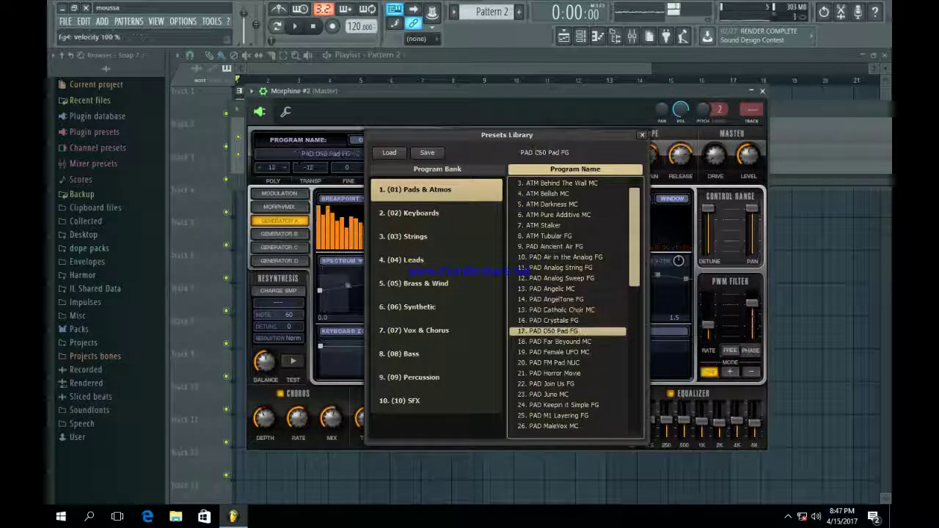
scroll(558, 333, "down", 3)
left_click(558, 341)
left_click(558, 331)
left_click(558, 373)
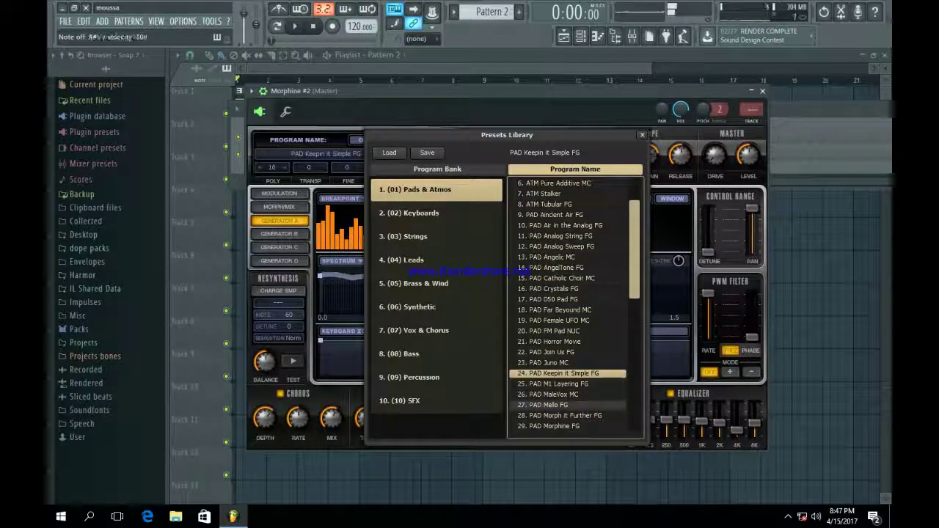
Step: Try PAD Motion FG, load the PAD Sleepy preset in Morphine #2, and close the synth window
scroll(558, 405, "down", 4)
left_click(558, 395)
scroll(557, 415, "down", 3)
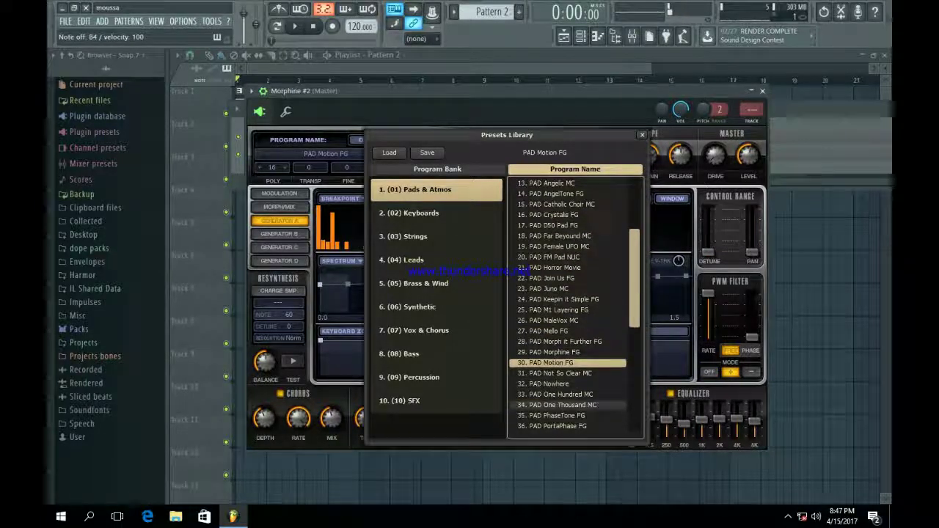
scroll(573, 308, "down", 10)
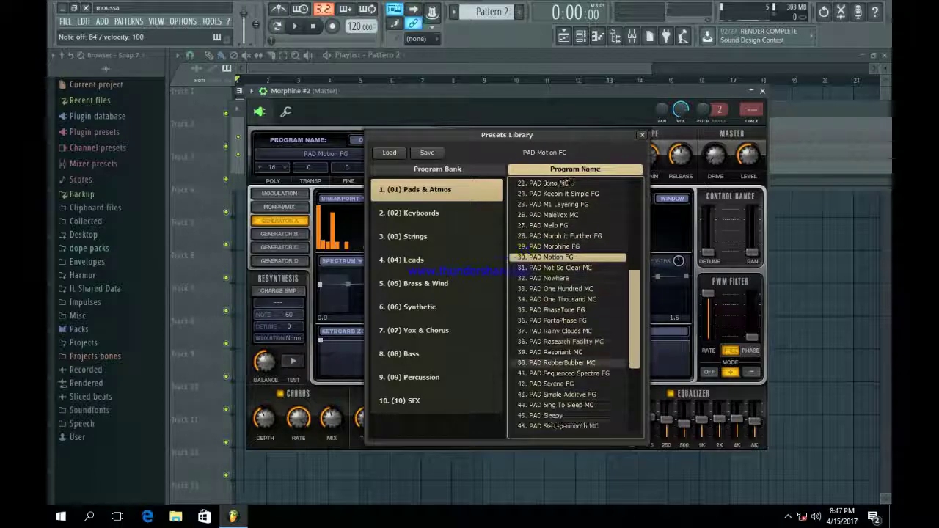
left_click(558, 405)
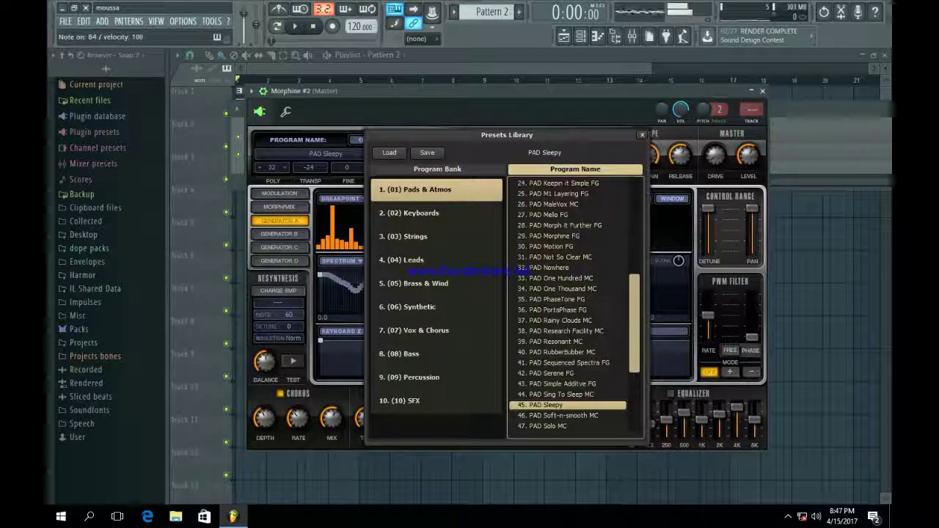
left_click(642, 135)
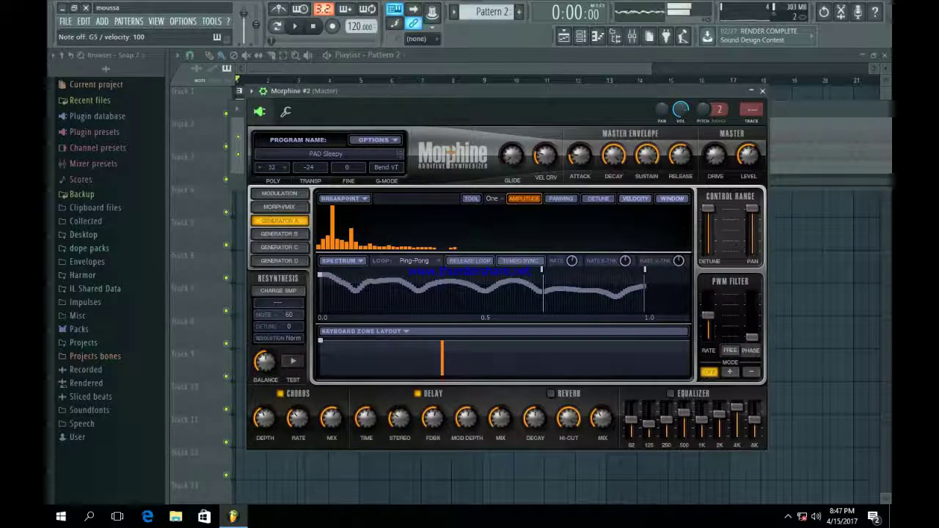
left_click(762, 91)
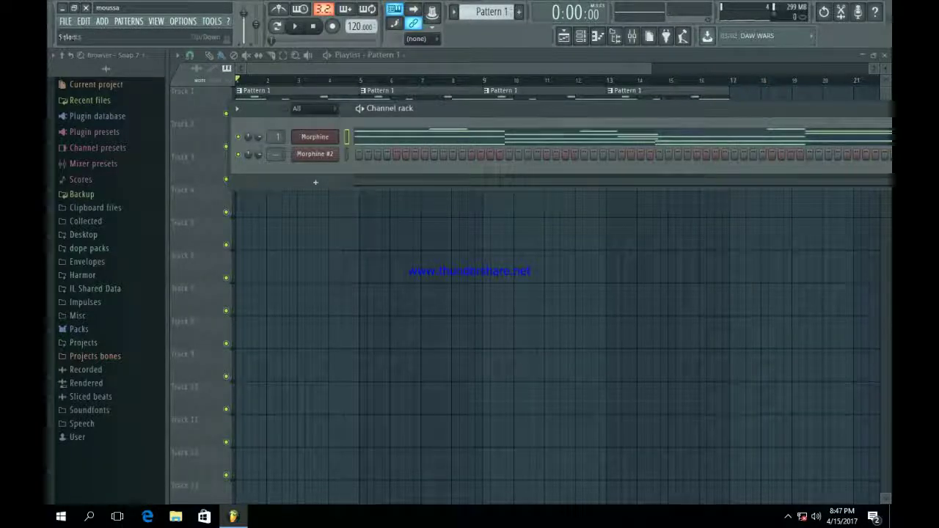
Step: Copy the Morphine notes from Pattern 1 into Morphine #2 in Pattern 2 and preview them in pattern mode
scroll(492, 12, "down", 1)
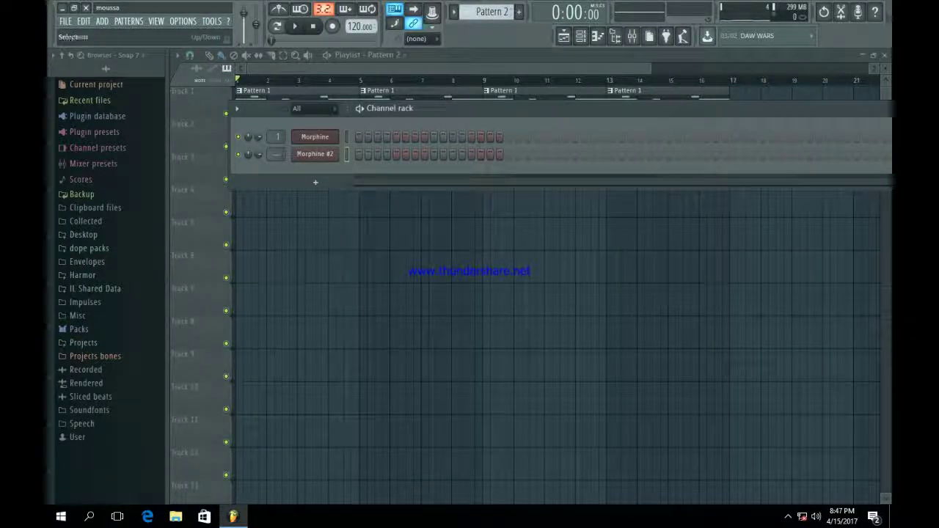
key("ctrl+v")
left_click(277, 27)
key("F7")
key("space")
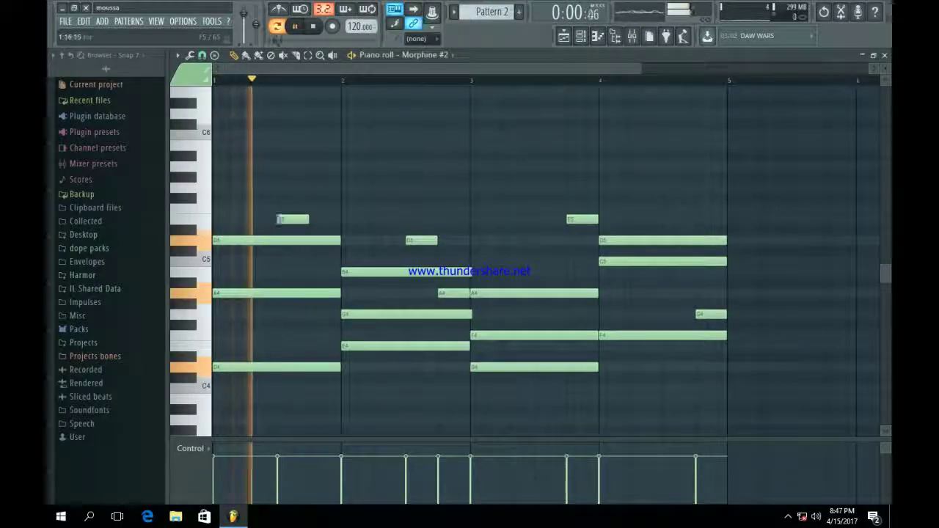
key("space")
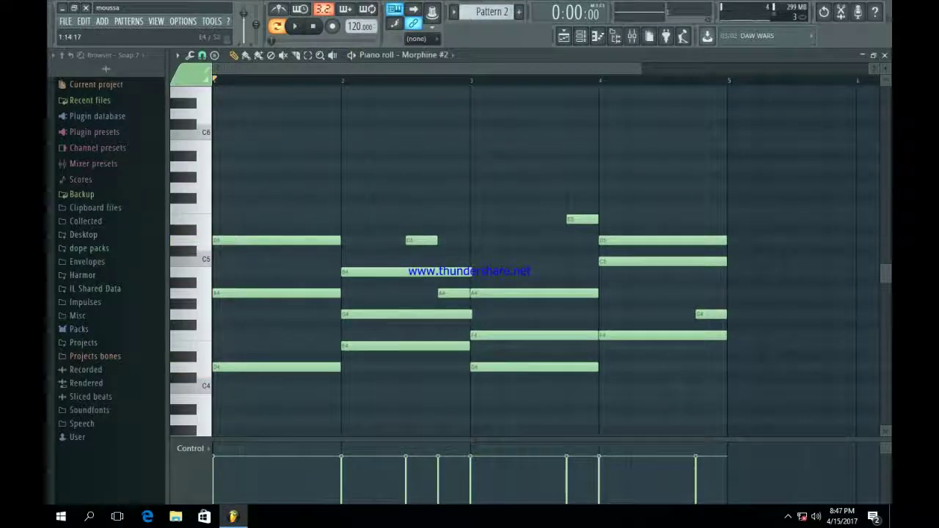
Step: Delete the short melody notes and extra chord notes, leaving two sustained notes in each bar, and preview the pattern
right_click(405, 346)
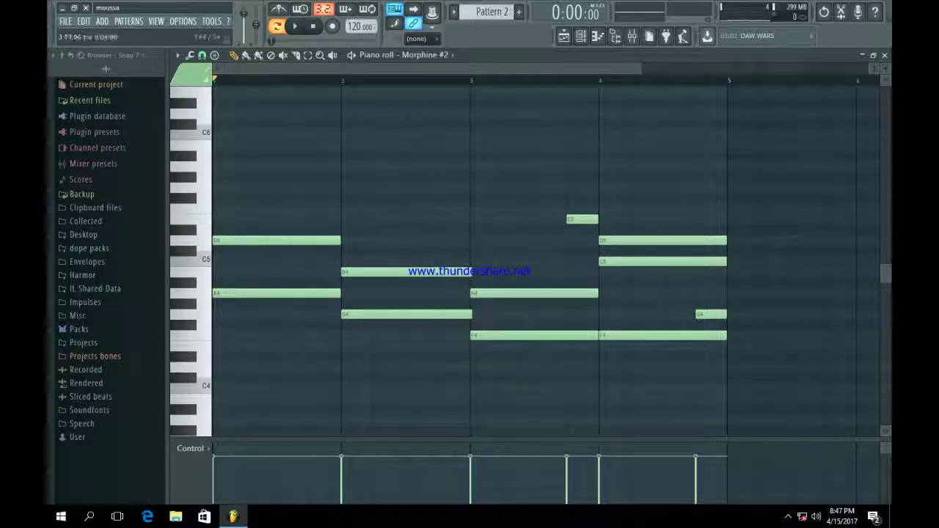
right_click(609, 240)
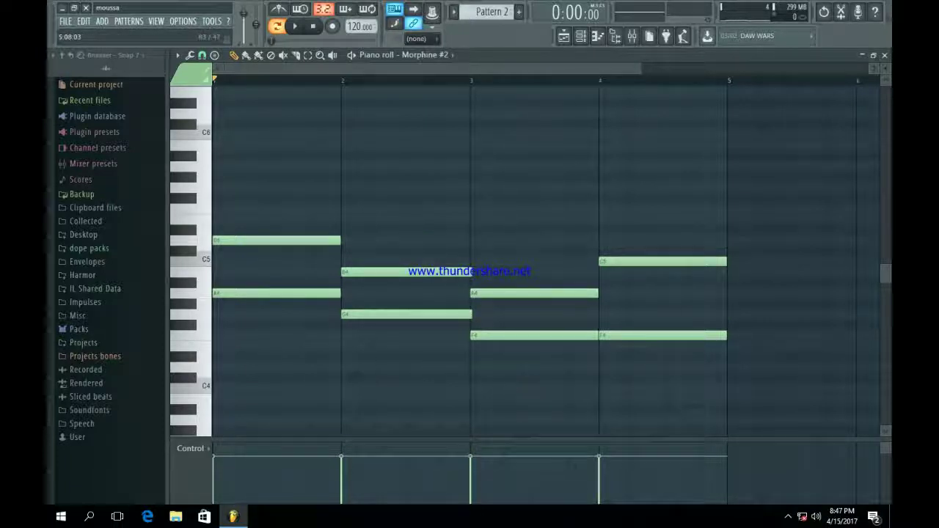
key("space")
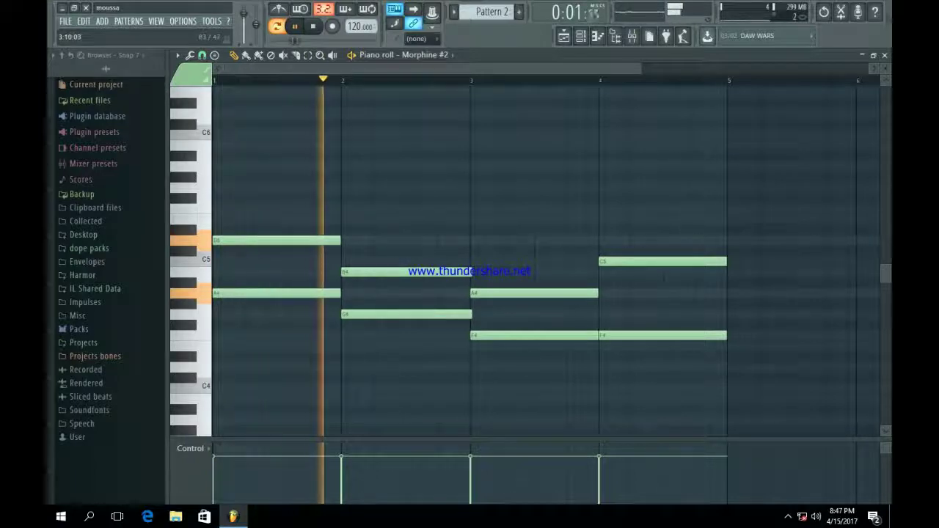
key("space")
Step: Move all the Morphine #2 notes up one octave and play the pattern
left_click_drag(757, 392, 296, 205)
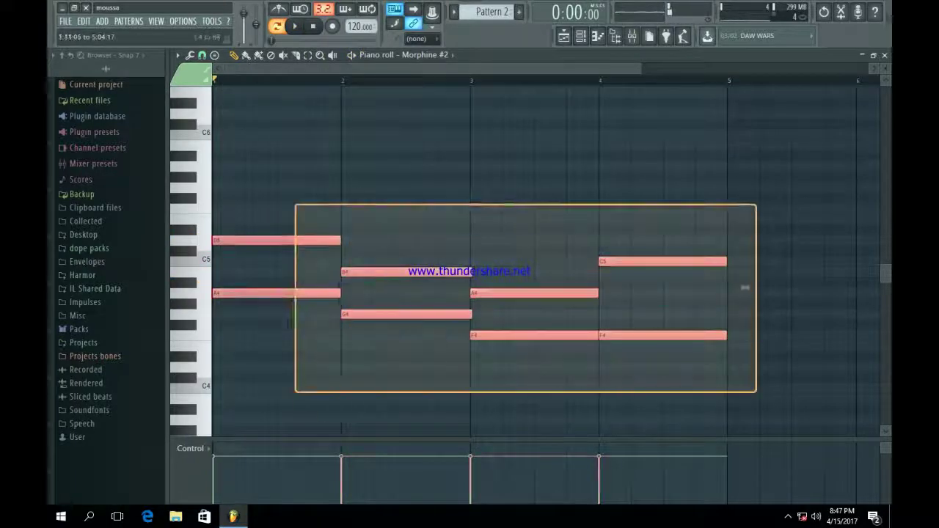
left_click_drag(744, 287, 744, 161)
key("space")
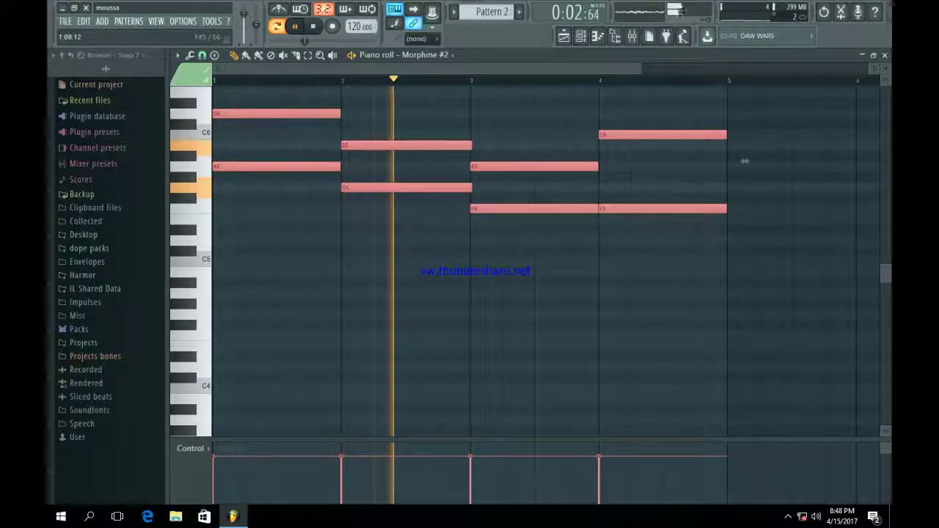
Step: Route Morphine #2 to mixer track 2 and load Fruity Parametric EQ 2 into effect slot 1
key("F6")
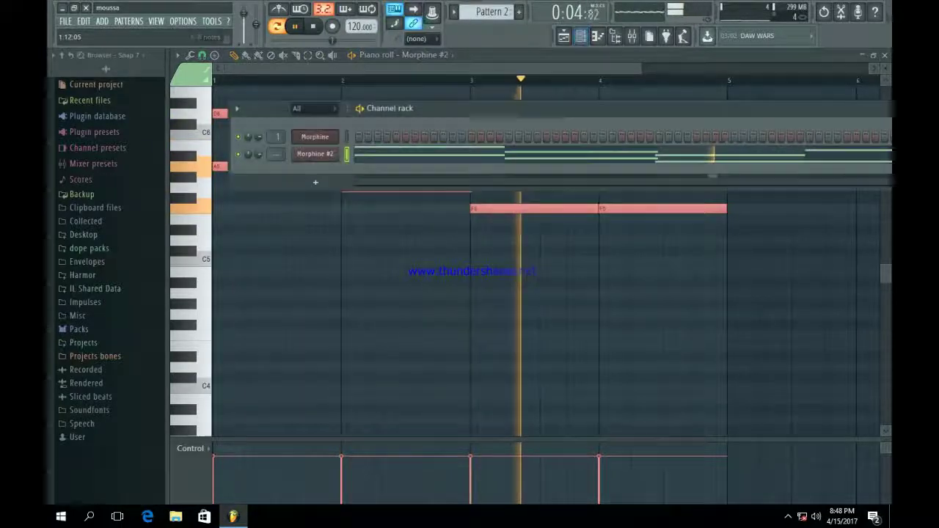
left_click(328, 154)
key("F9")
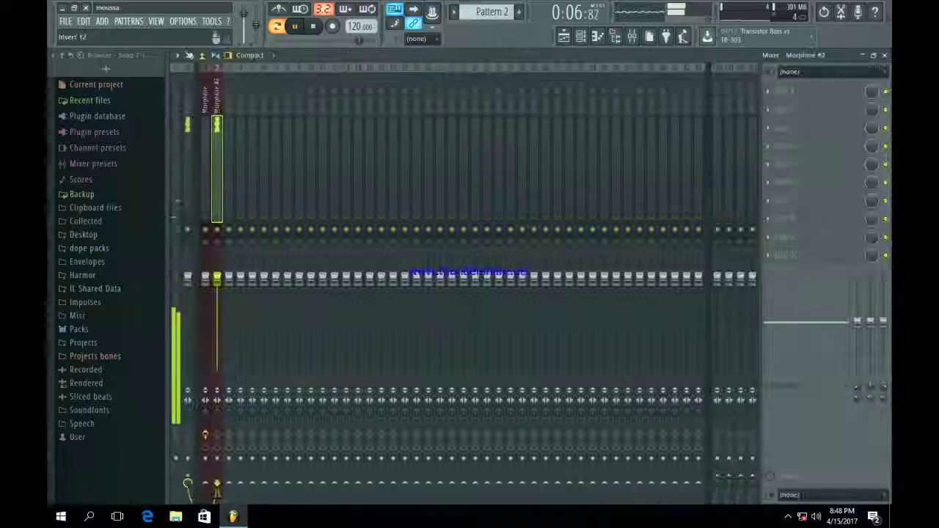
left_click(768, 93)
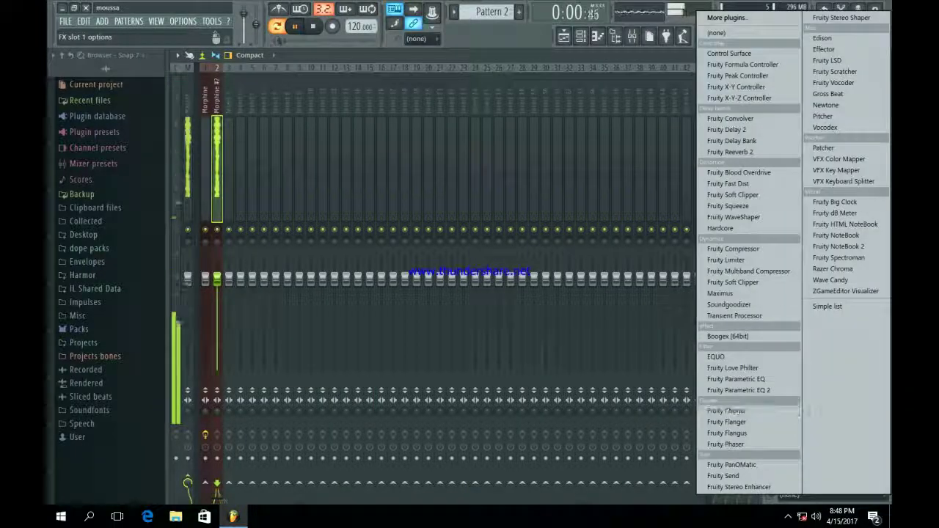
left_click(738, 391)
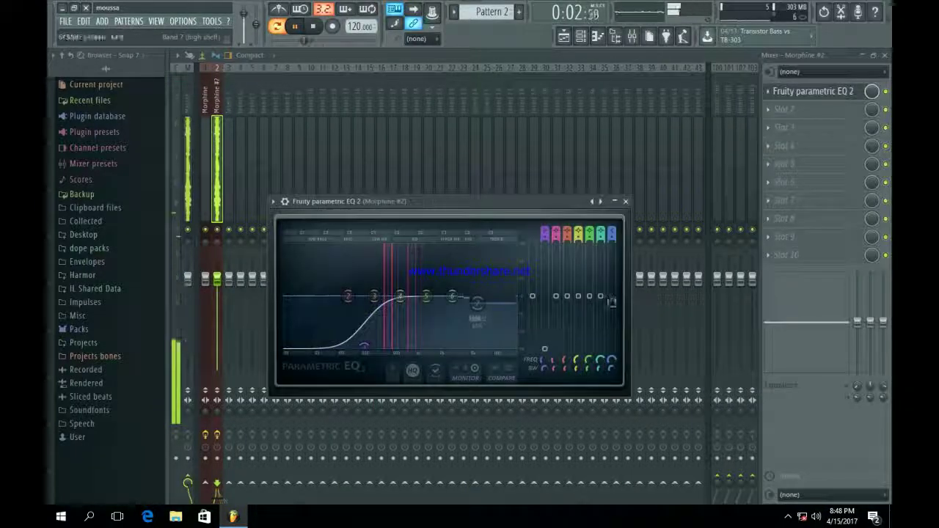
Step: Lower the outermost EQ bands to -18 dB and adjust their frequencies to pass the midrange, keeping bands 4 and 5 at 0 dB
left_click_drag(612, 301, 612, 350)
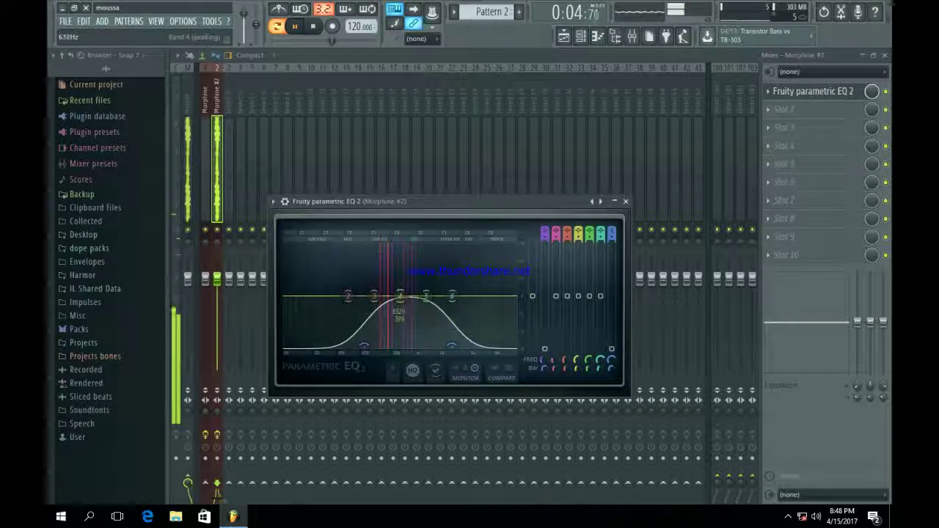
left_click_drag(452, 346, 443, 346)
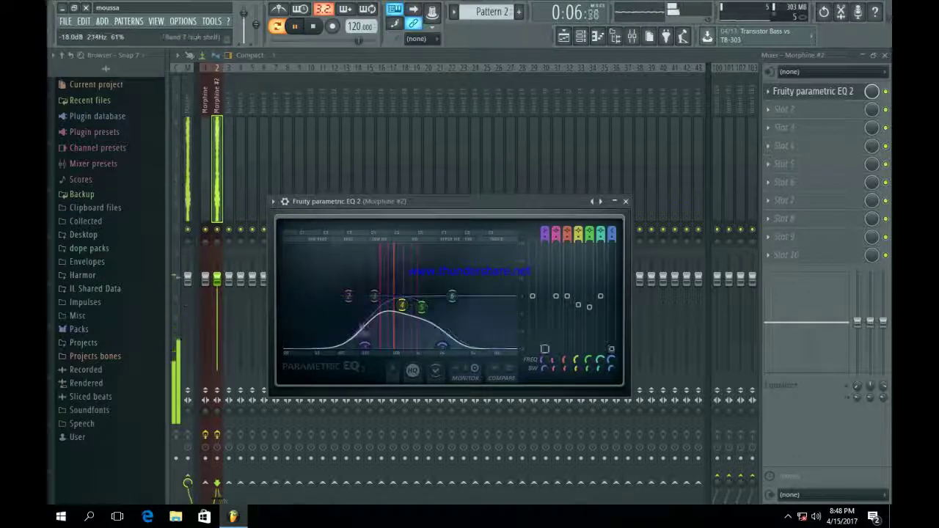
left_click_drag(364, 346, 378, 347)
left_click_drag(402, 304, 425, 296)
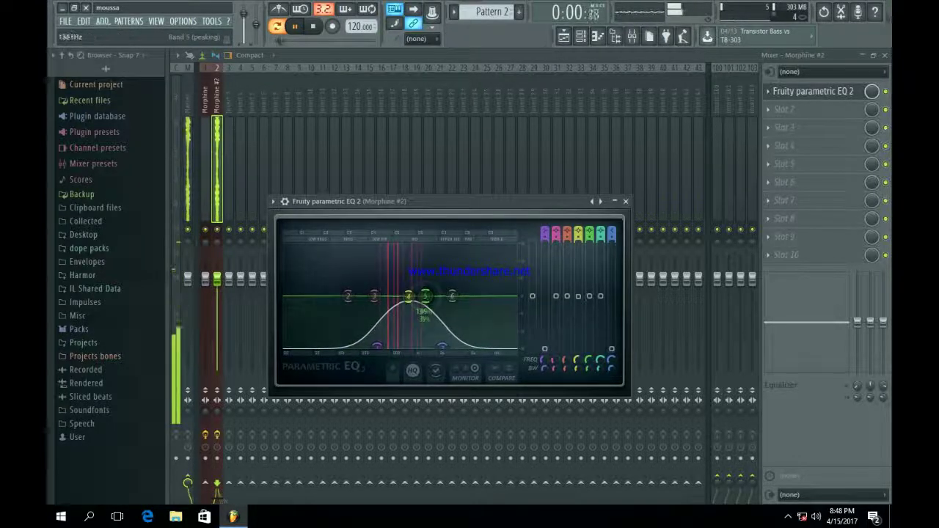
left_click_drag(440, 343, 460, 345)
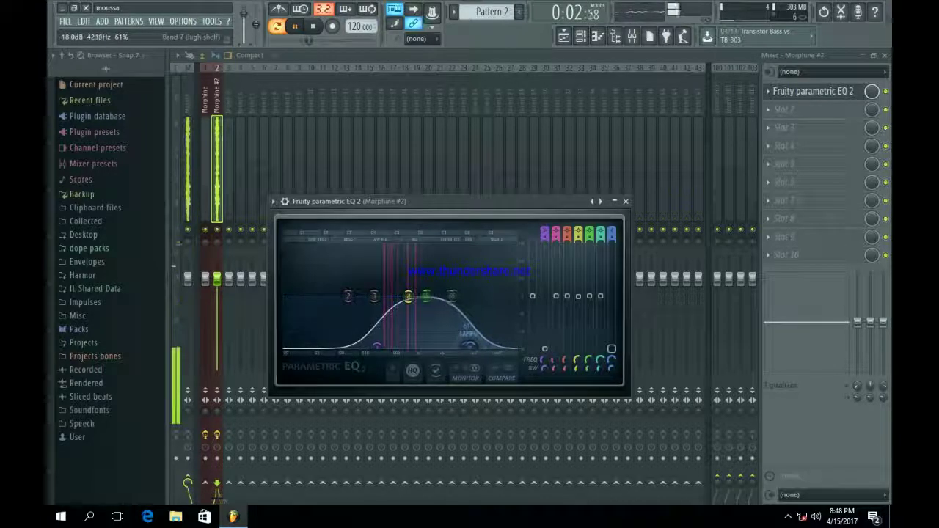
Step: Load Fruity Reeverb 2 into effect slot 2 of the Morphine #2 track and reopen the EQ
left_click(784, 109)
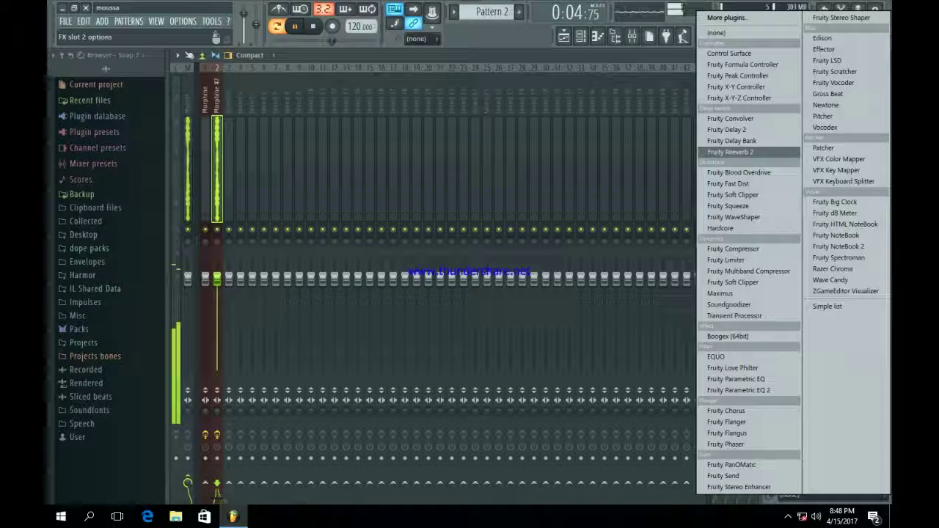
left_click(734, 151)
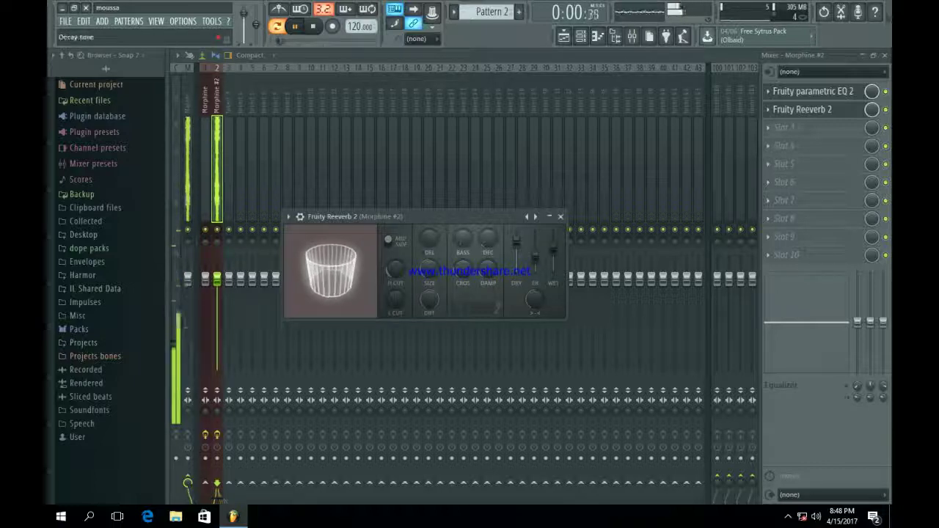
left_click(813, 91)
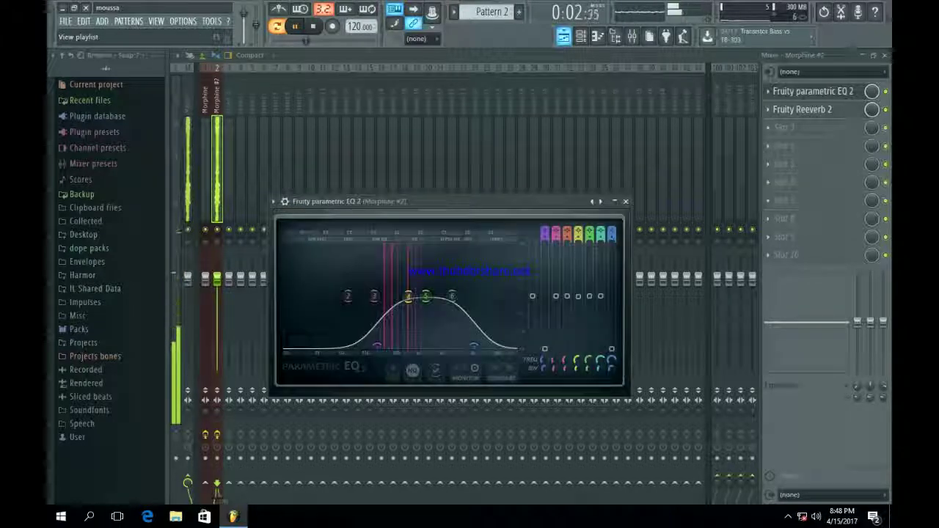
Step: Stop playback, place a Pattern 2 clip at the start of Track 2, and duplicate it three times to fill 16 bars
left_click(563, 36)
key("space")
left_click(239, 137)
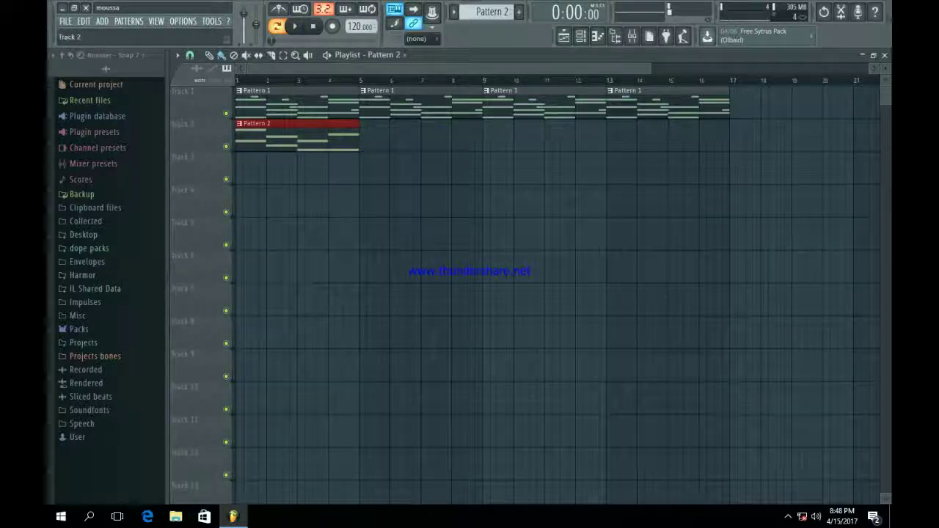
key("ctrl+b")
key("ctrl+b")
key("ctrl+b")
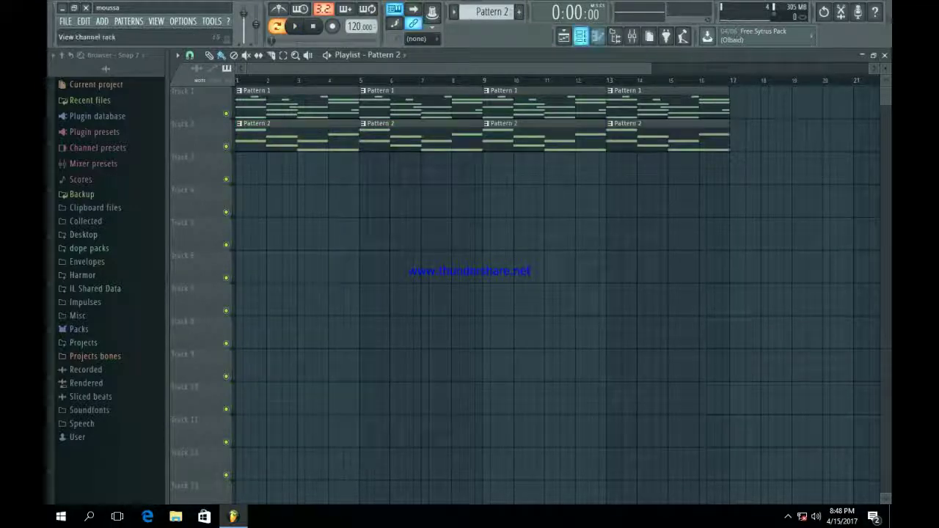
Step: Create Pattern 3, add a Harmor channel, and audition its sound
left_click(597, 36)
left_click(316, 182)
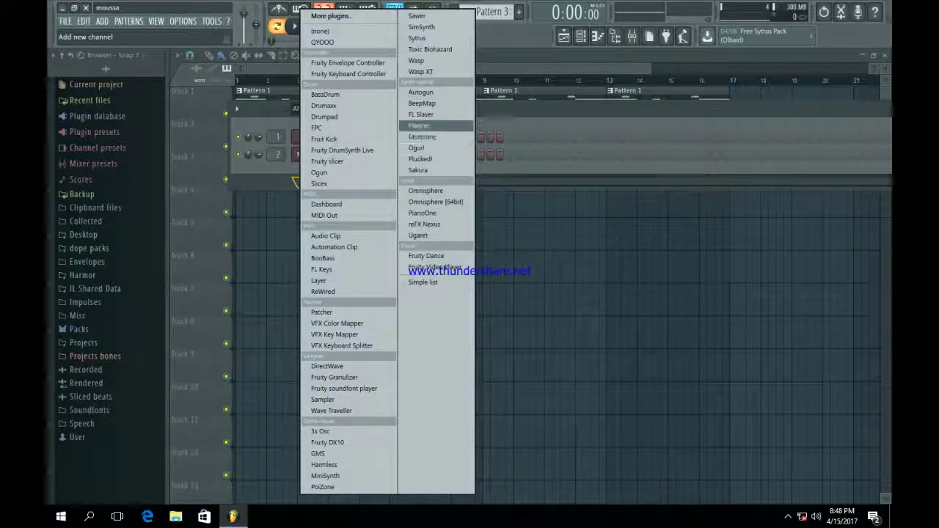
left_click(419, 125)
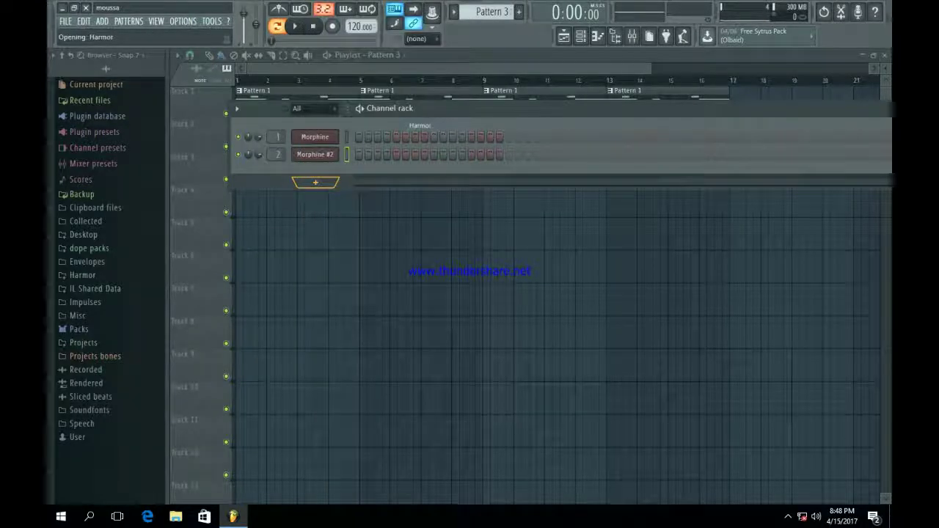
left_click_drag(454, 217, 352, 91)
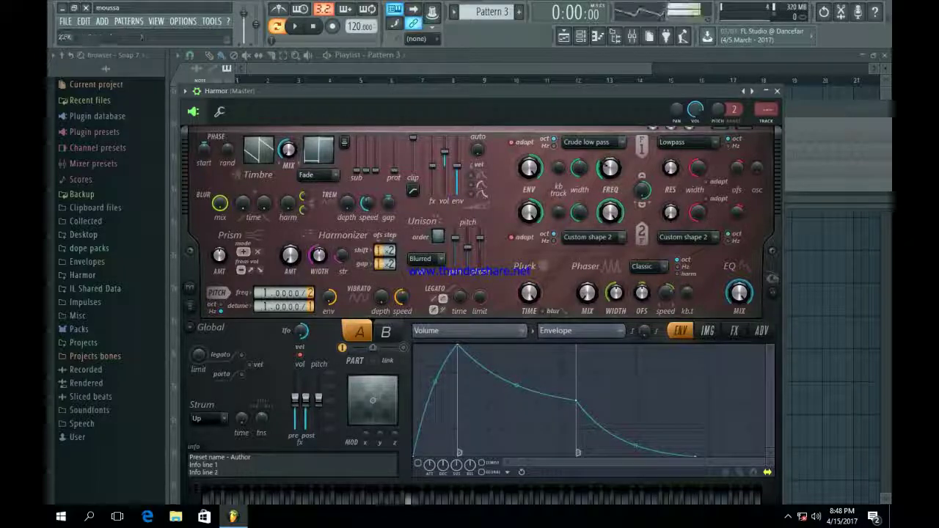
key("v")
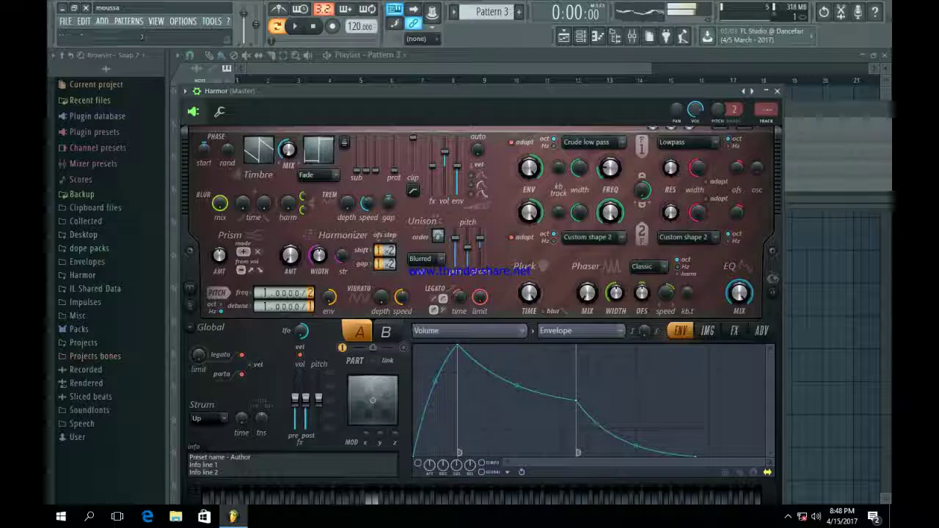
Step: Copy the Morphine notes from Pattern 1 into the Harmor channel of Pattern 3 and open them in the piano roll
left_click(776, 91)
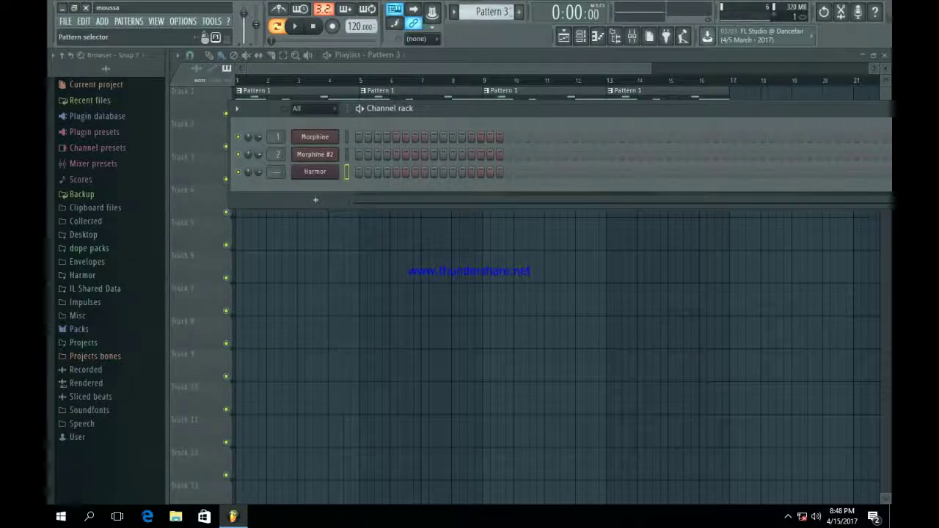
scroll(492, 11, "up", 2)
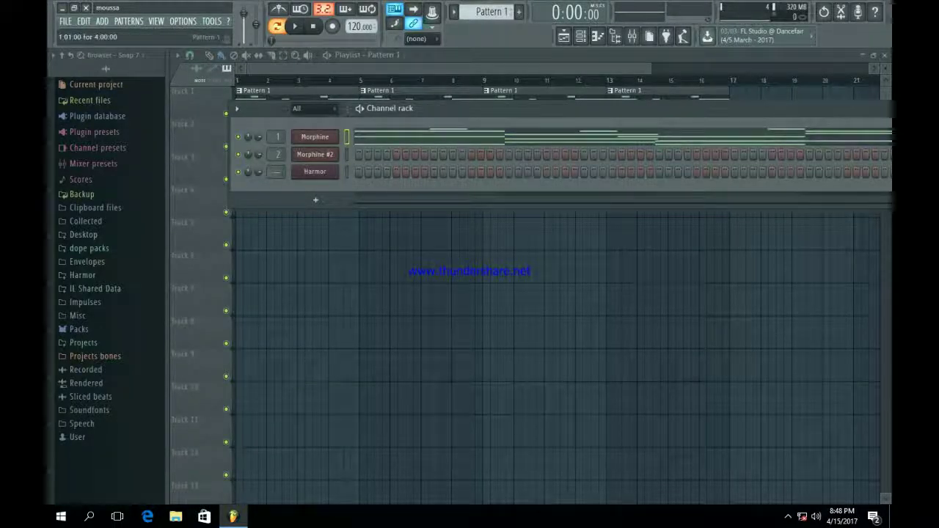
scroll(491, 11, "down", 2)
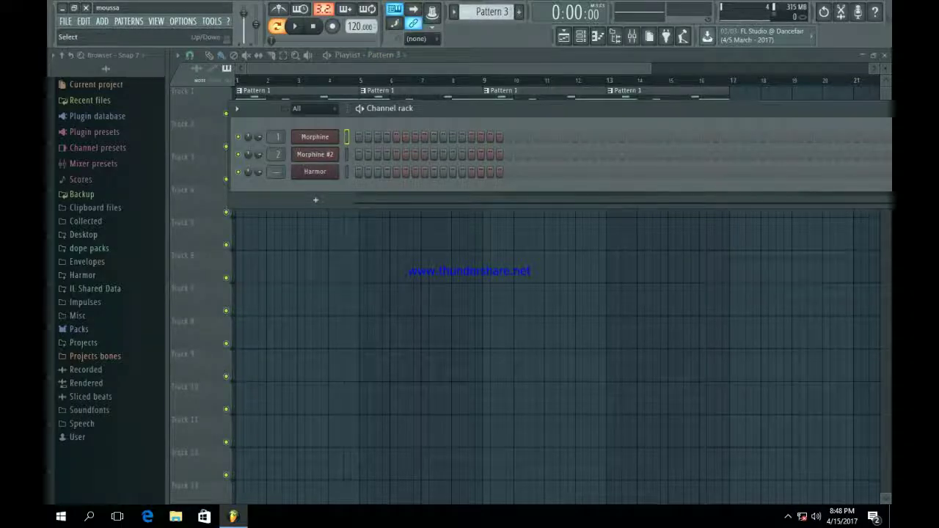
left_click(347, 172)
left_click(386, 173)
Step: Delete the upper Harmor notes so only the lowest note remains in each of the four bars, and play the line
right_click(290, 220)
right_click(287, 240)
right_click(286, 293)
right_click(372, 272)
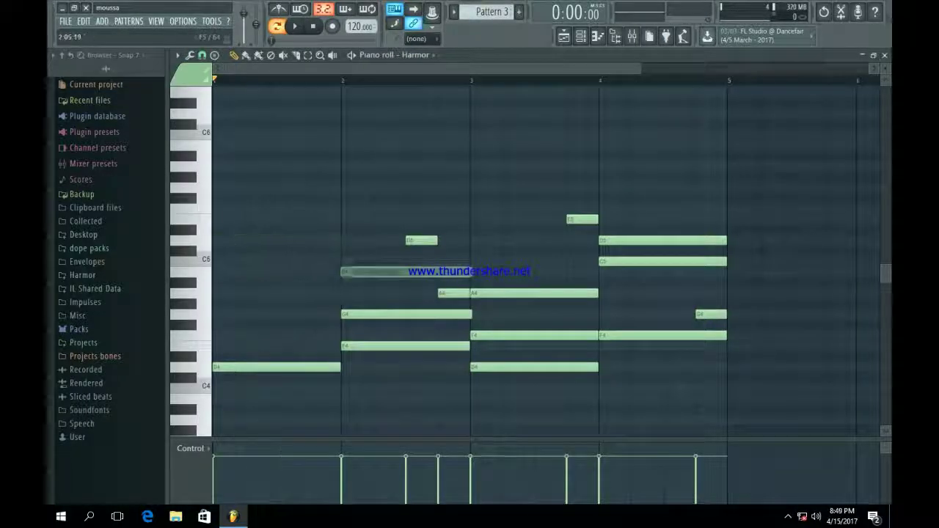
right_click(421, 241)
right_click(373, 315)
right_click(453, 293)
right_click(495, 293)
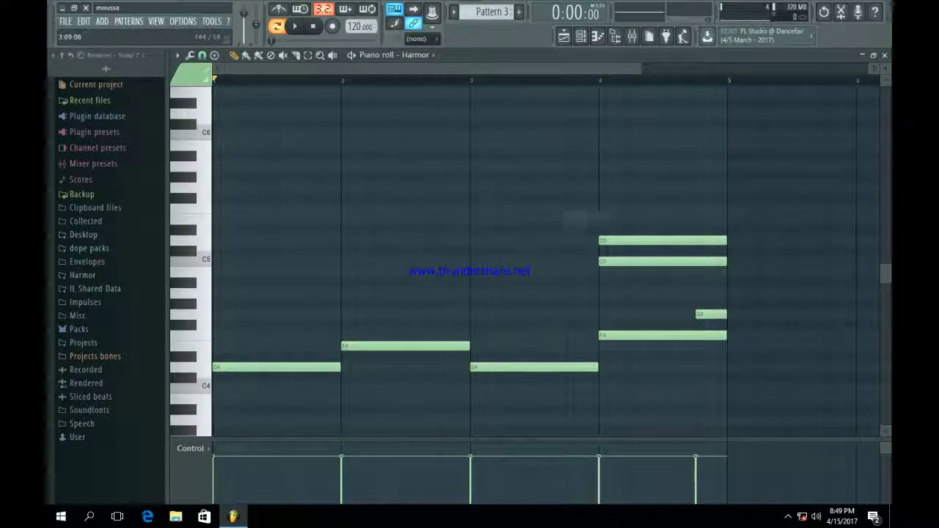
right_click(624, 240)
right_click(624, 262)
key("space")
right_click(710, 314)
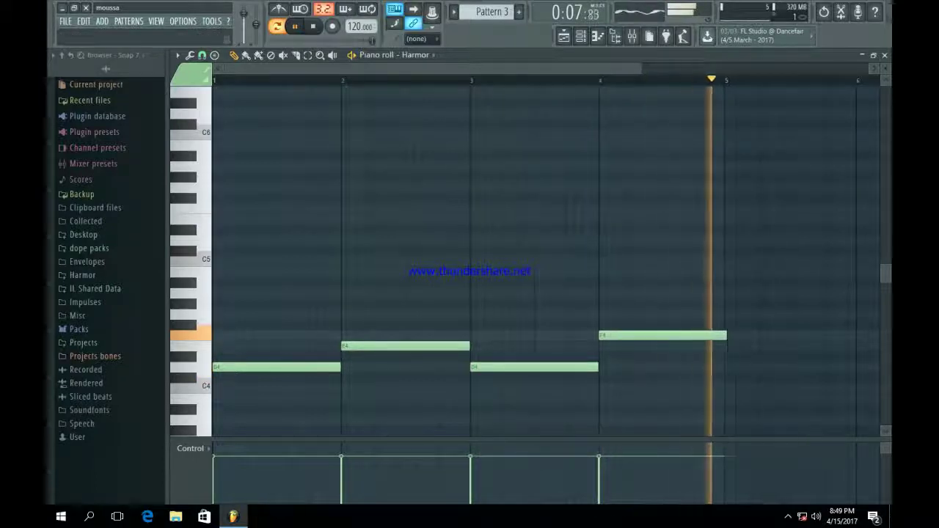
key("space")
Step: Place Pattern 3 at the start of Track 3, duplicate it to fill 16 bars, and play the arrangement
key("F5")
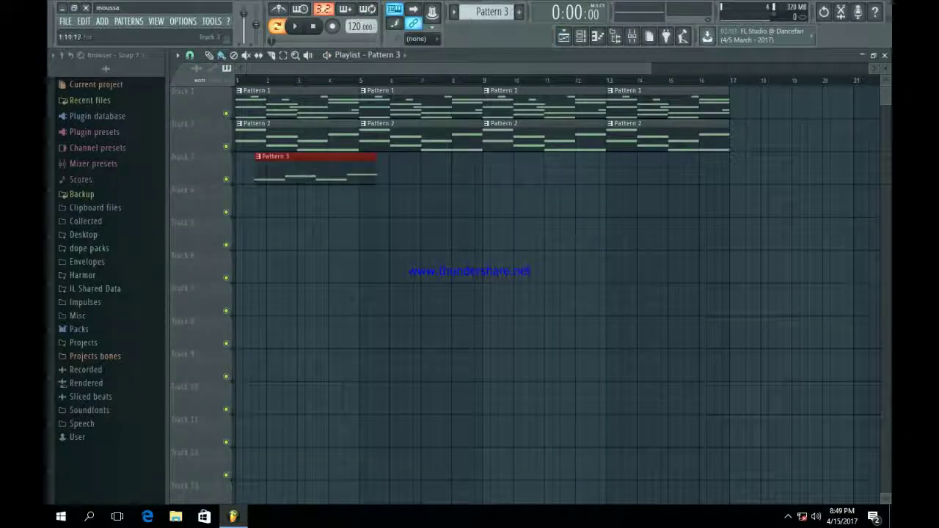
key("ctrl+b")
key("ctrl+b")
key("ctrl+b")
key("ctrl+b")
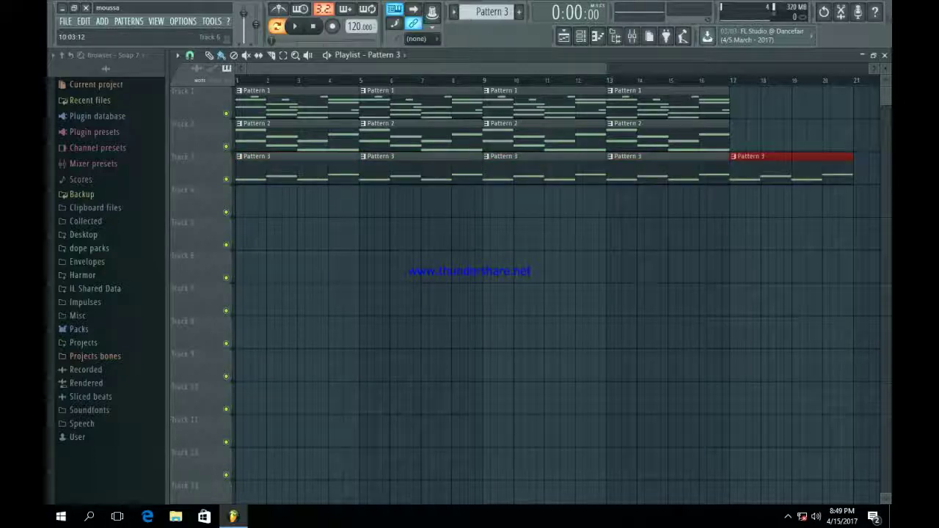
key("Delete")
key("space")
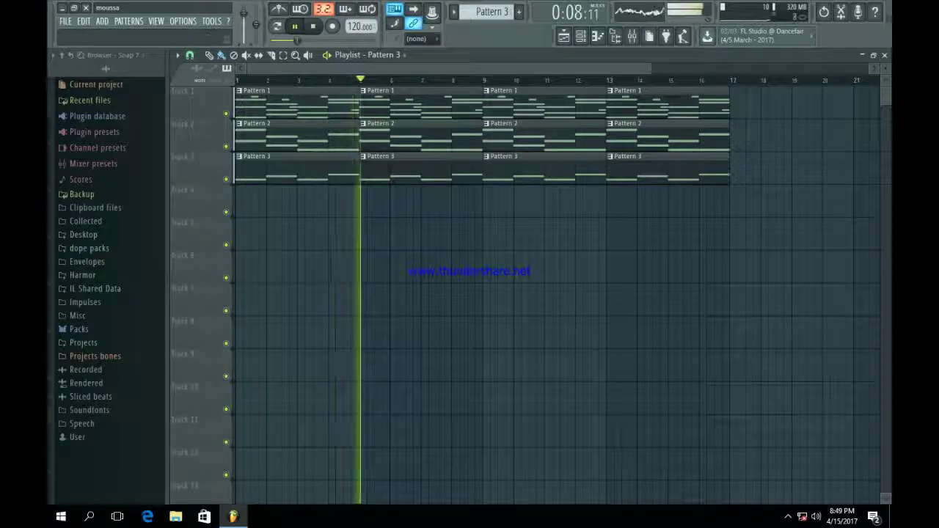
key("space")
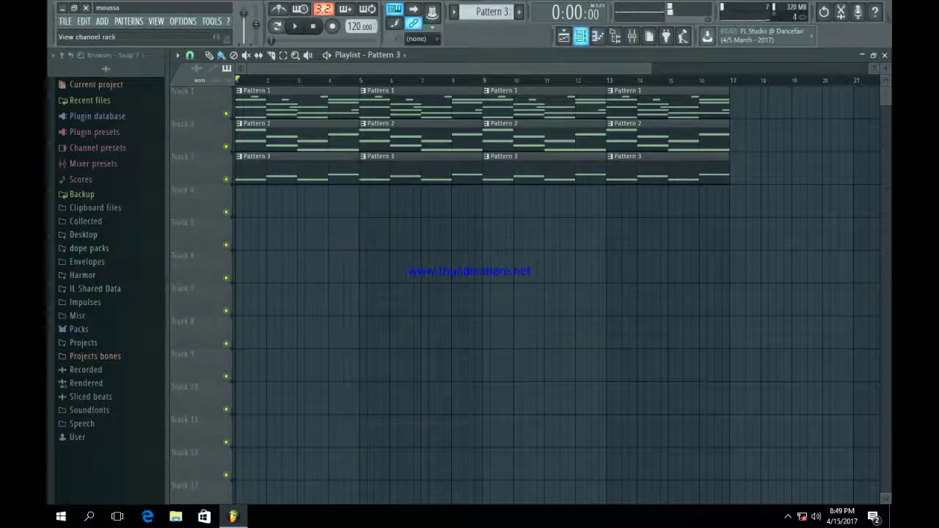
Step: Create Pattern 4, add a Harmor channel, and replace it with Morphine
left_click(581, 36)
left_click(519, 12)
left_click(296, 200)
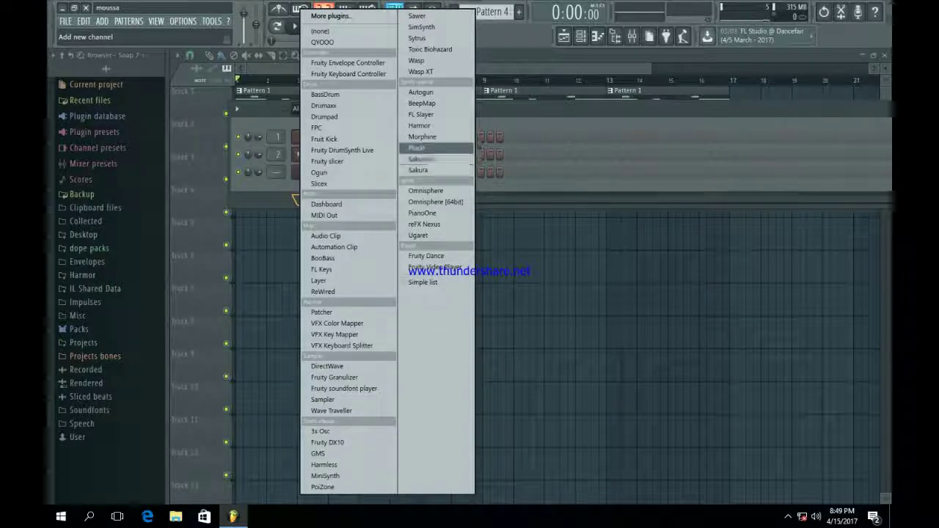
left_click(419, 125)
left_click(315, 189)
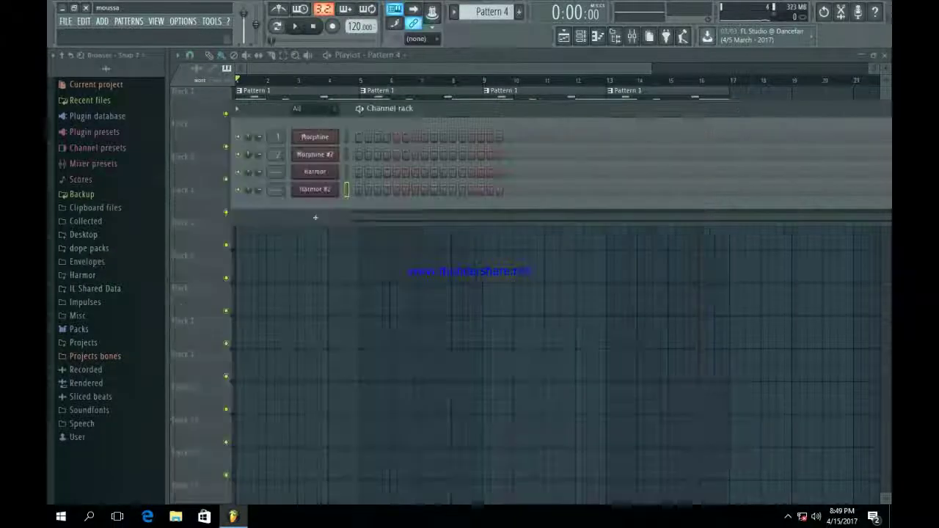
right_click(315, 189)
mouse_move(363, 268)
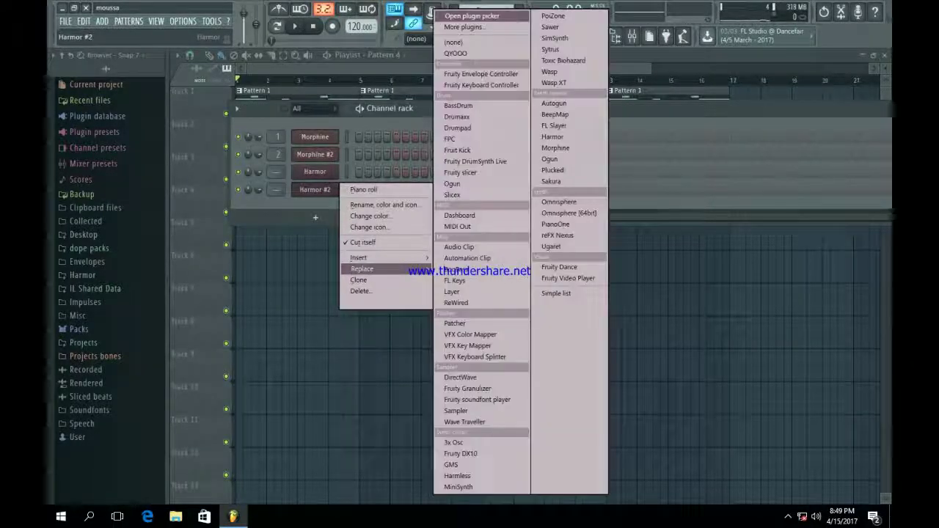
left_click(556, 148)
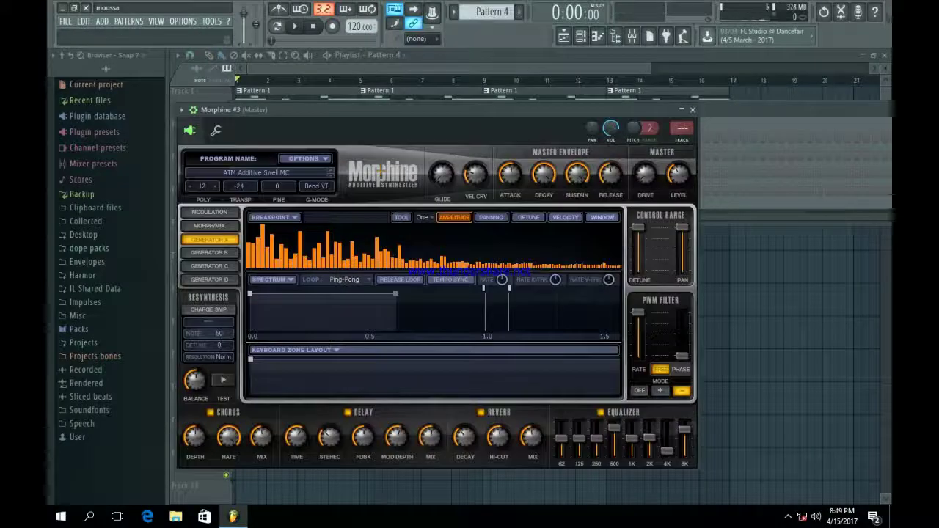
Step: Load the SYN Vibro Chord MC preset from the (06) Synthetic bank into Morphine #3 and audition it
left_click(345, 326)
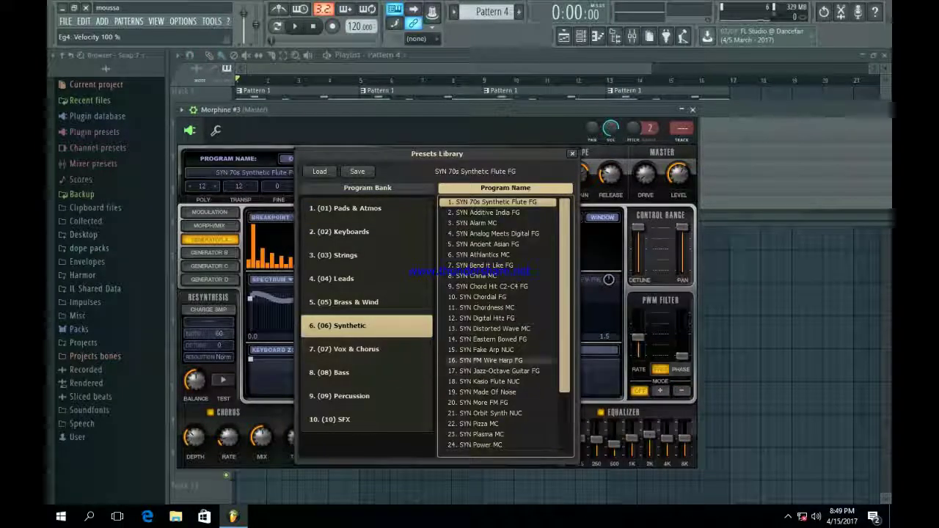
scroll(502, 374, "down", 2)
left_click(501, 445)
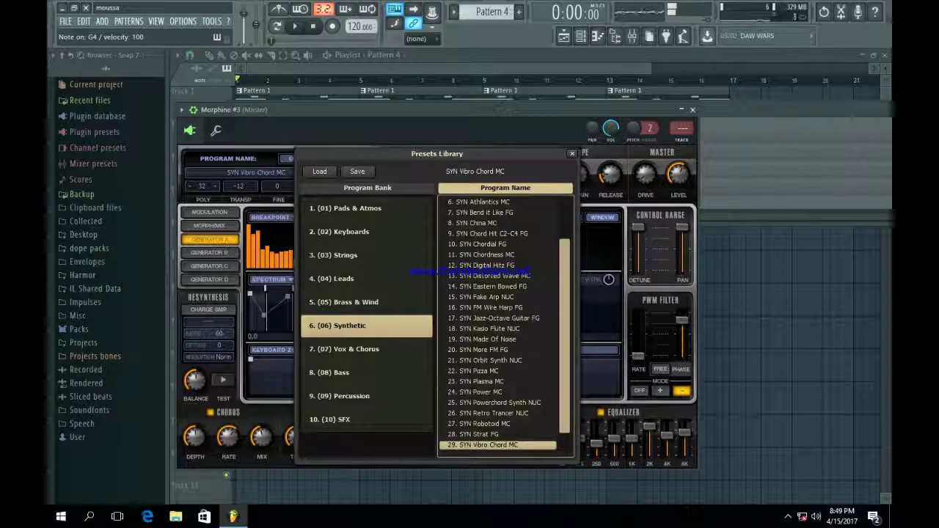
left_click(572, 154)
key("Escape")
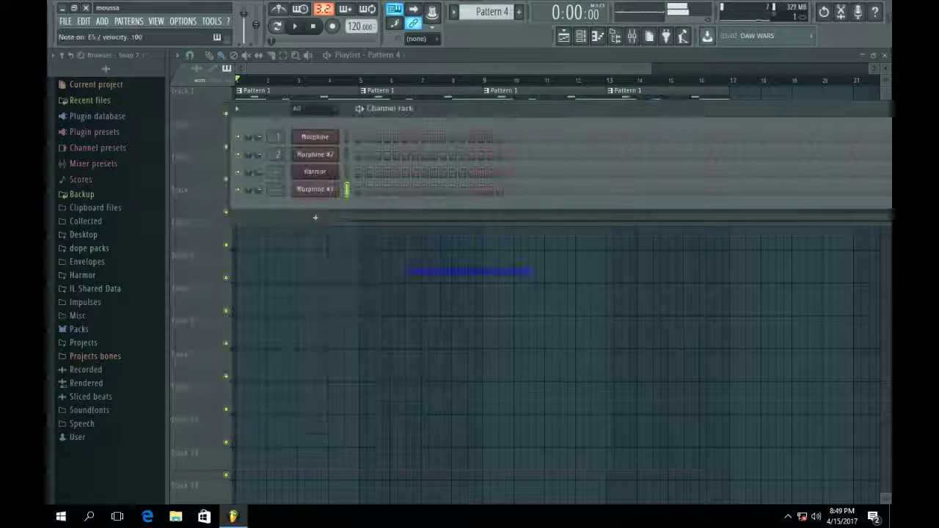
Step: Copy the Harmor notes from Pattern 3 into Morphine #3 in Pattern 4 and play them in pattern mode
key("KP_Subtract")
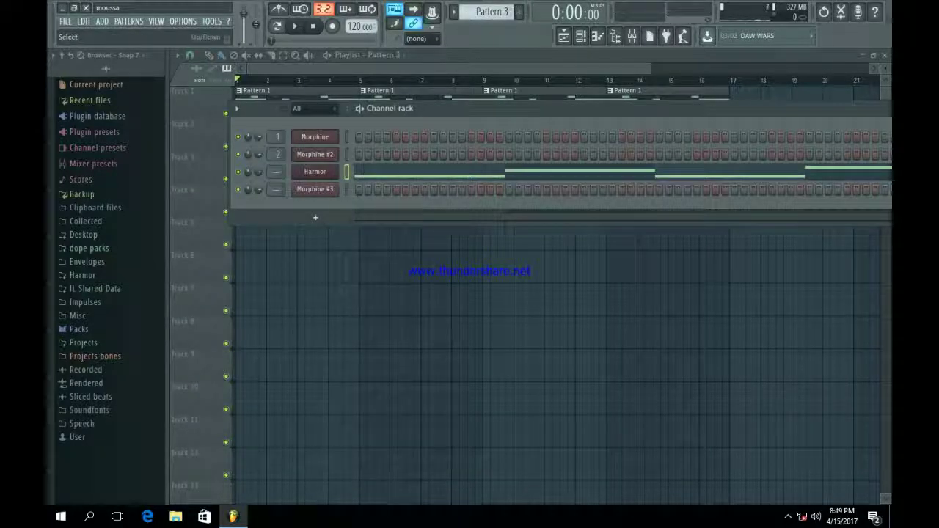
key("KP_Add")
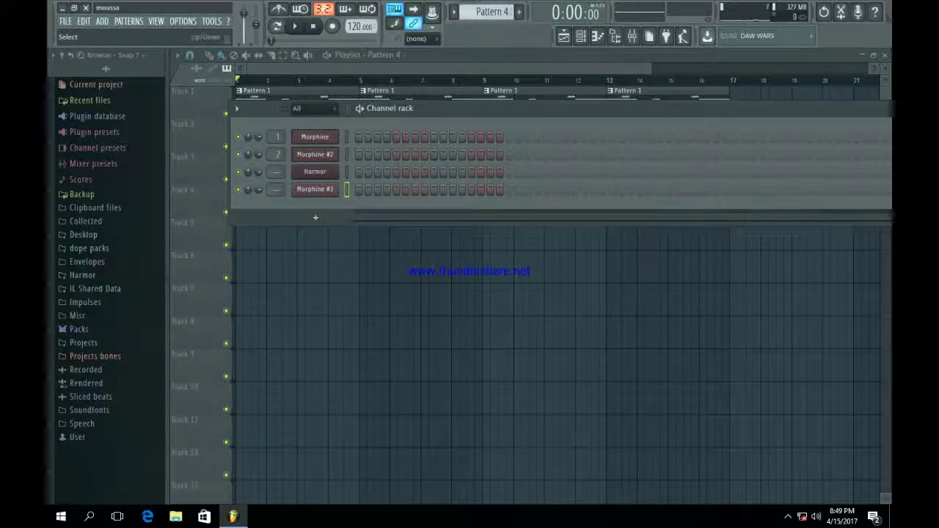
key("ctrl+v")
left_click(276, 26)
key("space")
left_click(376, 188)
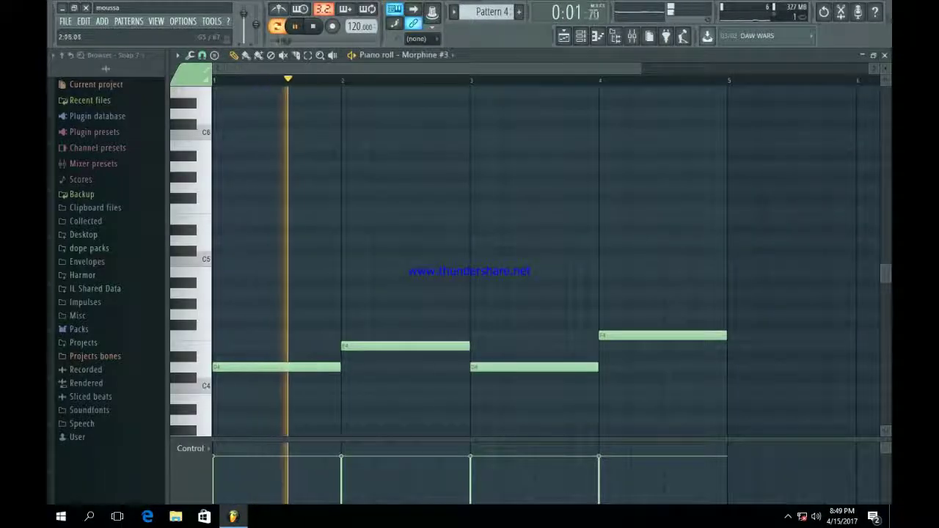
key("space")
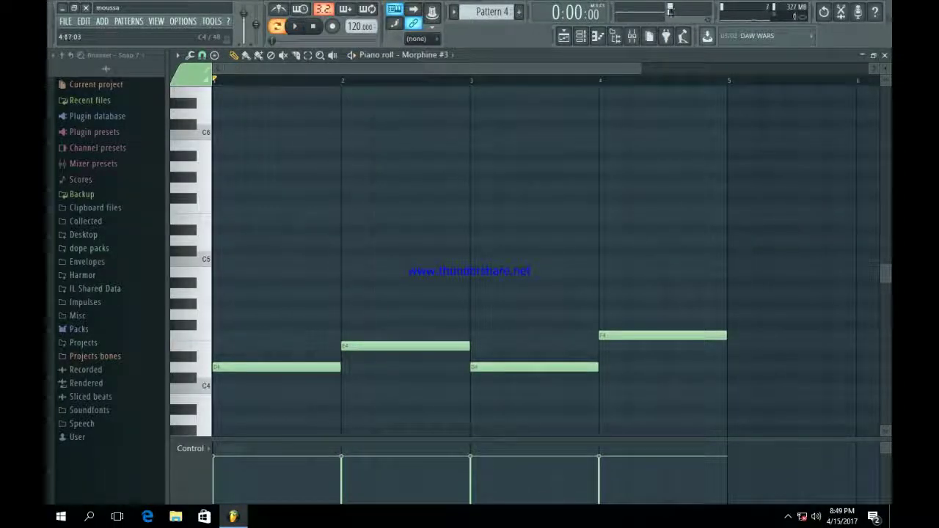
Step: Try the Morphine #3 notes one octave higher and listen while checking the synth's settings
left_click_drag(679, 424, 275, 246)
key("ctrl+Up")
key("space")
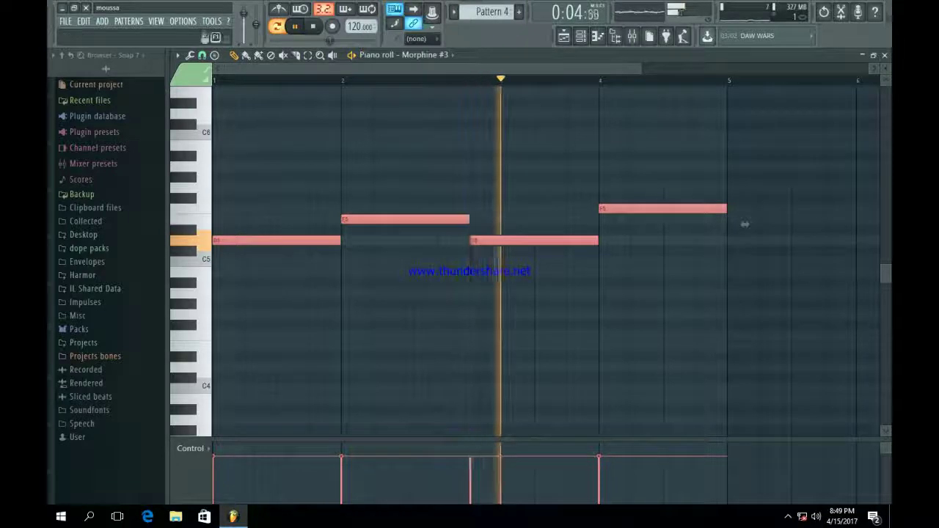
key("F6")
left_click(318, 188)
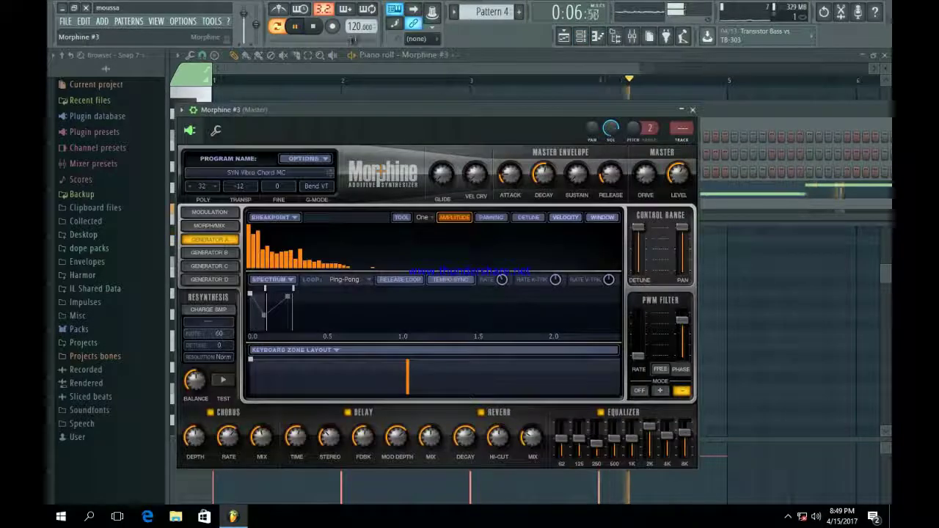
left_click(743, 333)
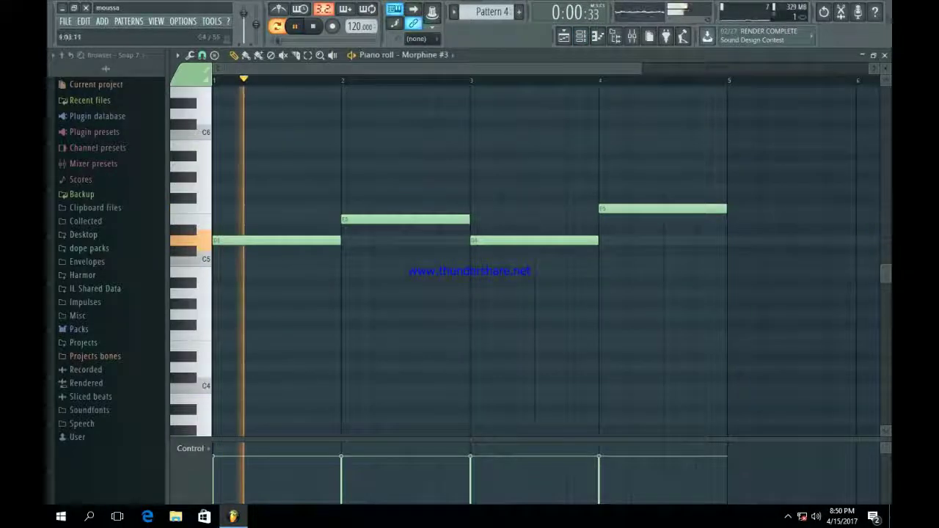
Step: Stop playback and transpose all Morphine #3 notes down one octave
key("space")
left_click_drag(752, 361, 248, 171)
key("ctrl+Down")
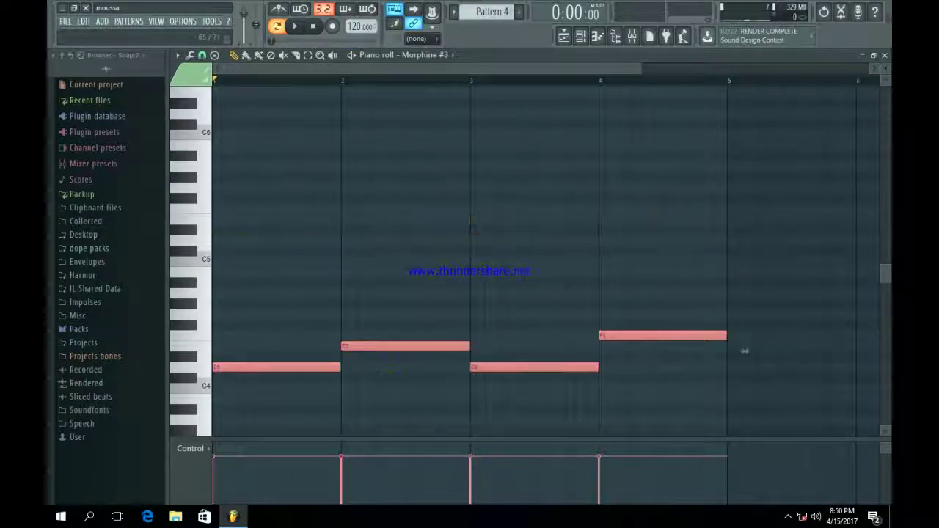
Step: Enlarge the velocity lane during playback and raise the four Morphine #3 note velocities to about 95–99%
key("space")
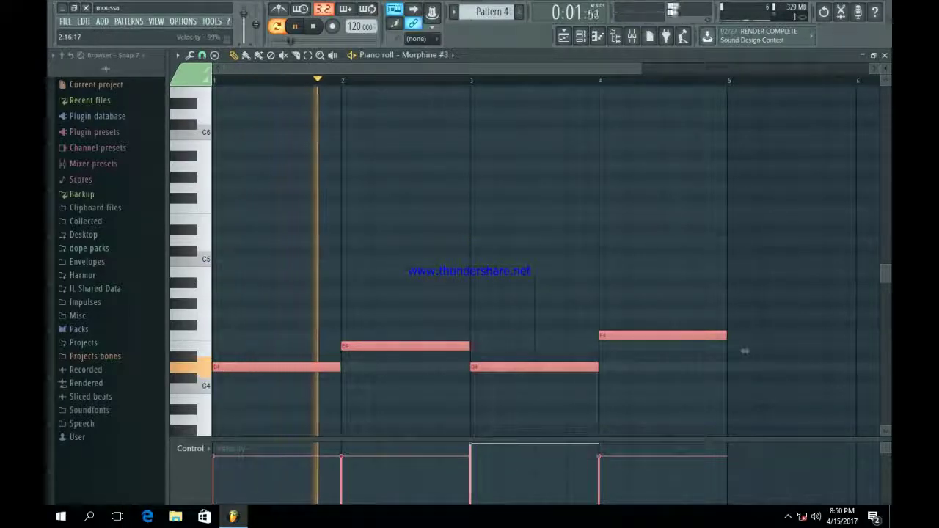
left_click_drag(745, 440, 745, 295)
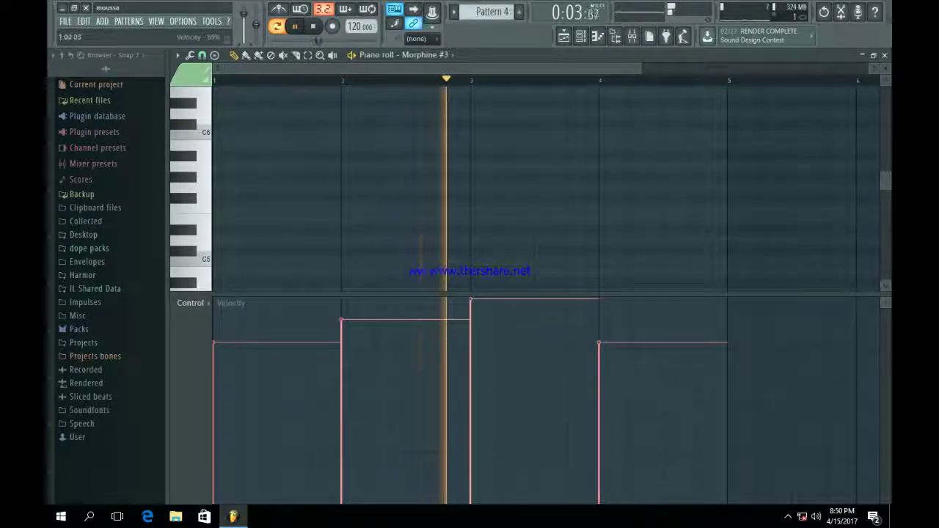
left_click(610, 307)
left_click(351, 308)
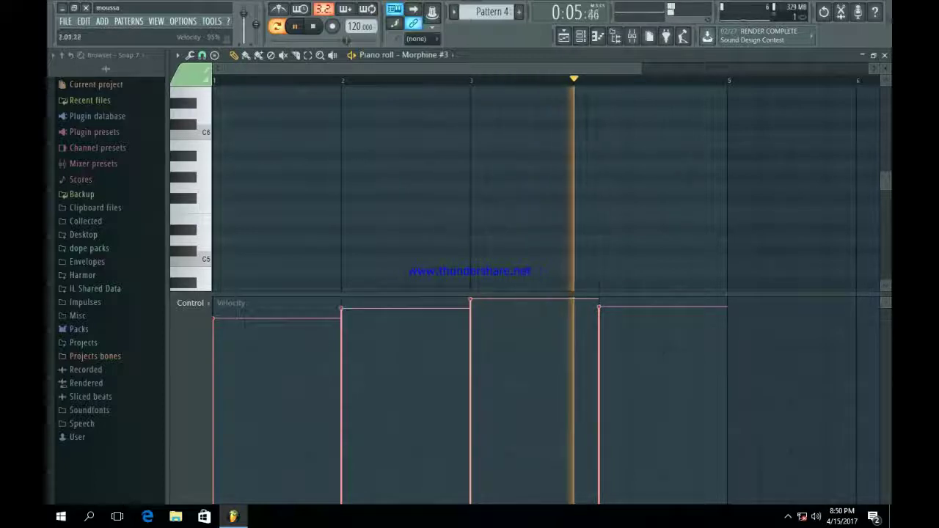
left_click(219, 301)
Step: Route Morphine #3 to mixer track 3 and load Fruity Parametric EQ 2 into effect slot 1
key("F6")
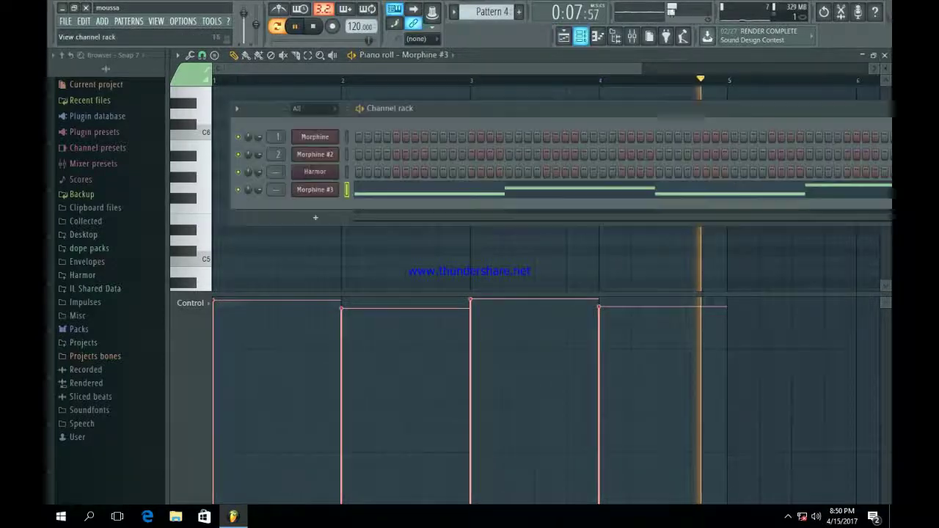
left_click(314, 190)
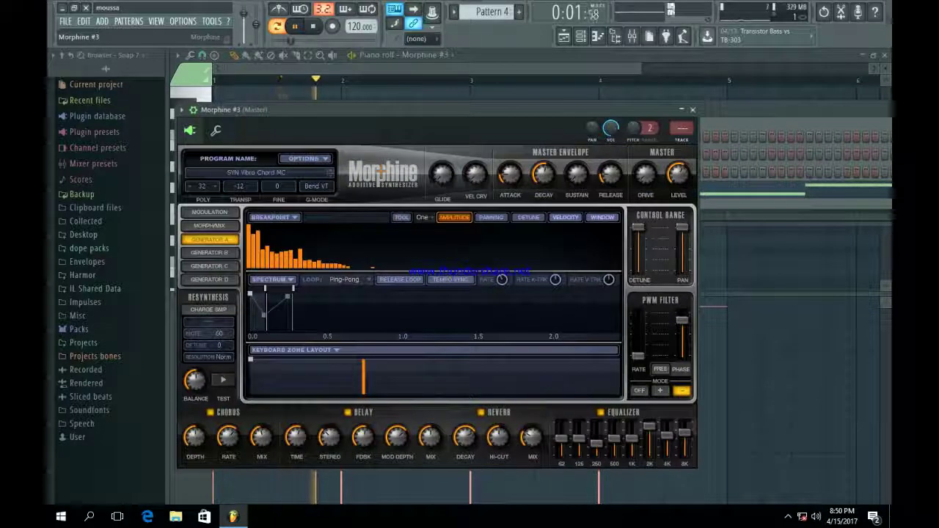
key("ctrl+l")
left_click(771, 92)
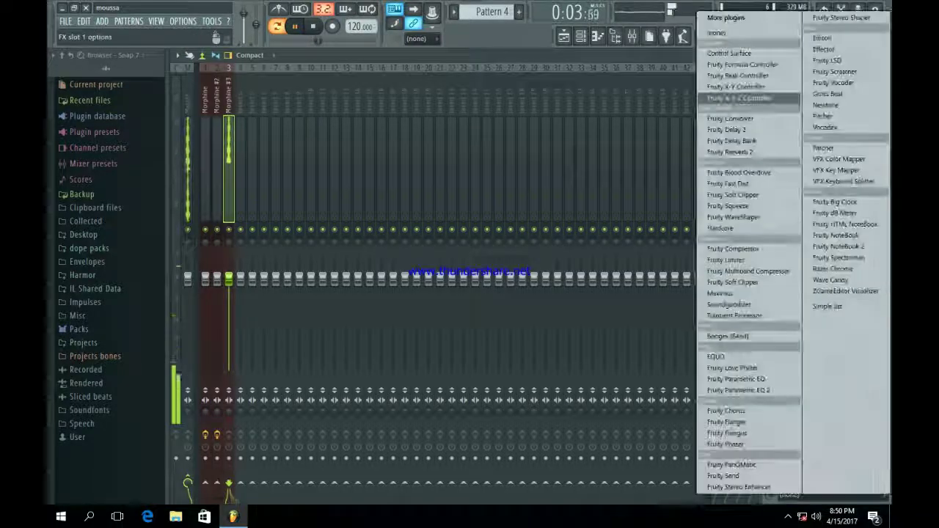
left_click(737, 389)
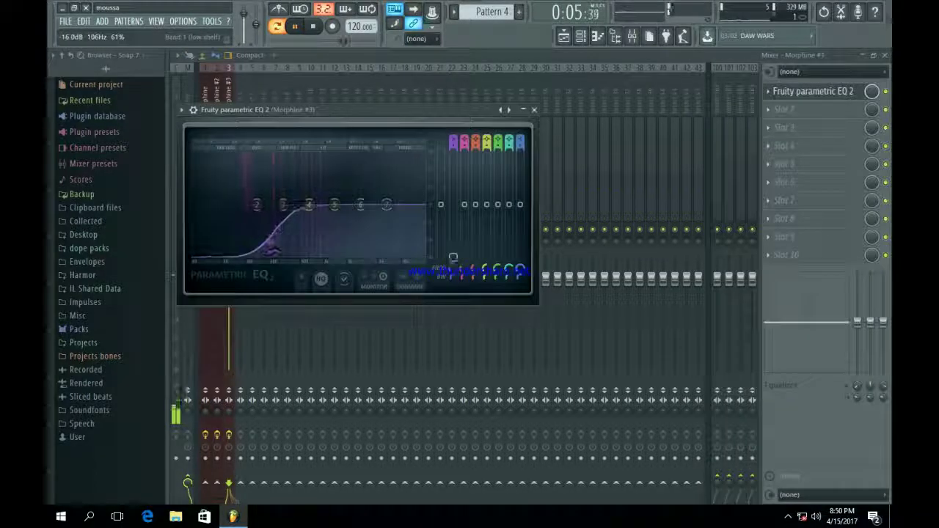
Step: Cut EQ bands 1 and 7, boost bands 5 and 6 by about 3 dB, and load Fruity Reeverb 2 into effect slot 2
left_click_drag(387, 204, 398, 255)
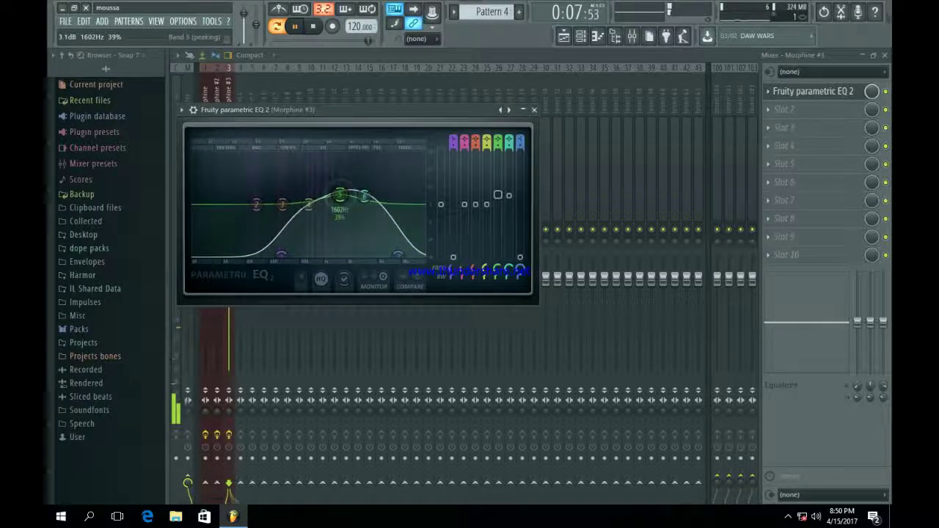
left_click(534, 109)
left_click(807, 109)
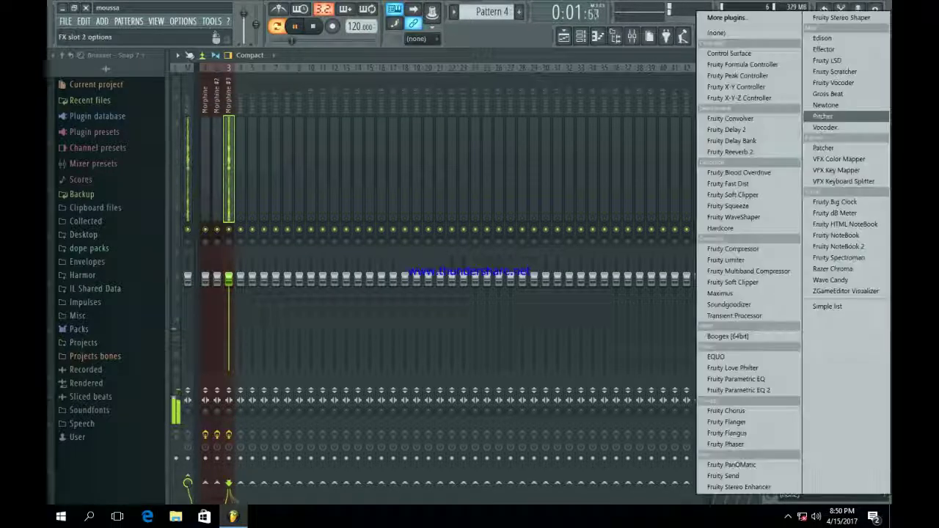
left_click(741, 152)
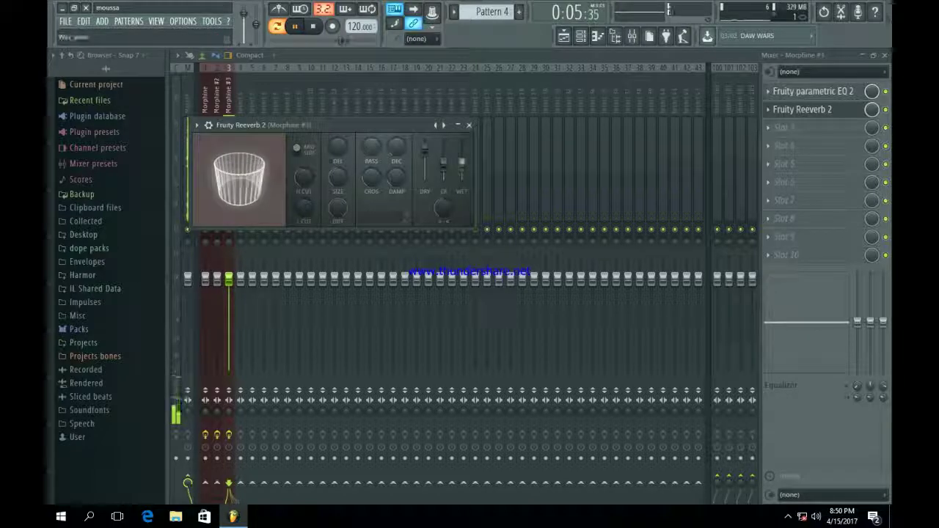
Step: Load Fruity Compressor into effect slot 3 of the Morphine #3 mixer track with a gain of 4.4 dB
left_click(469, 125)
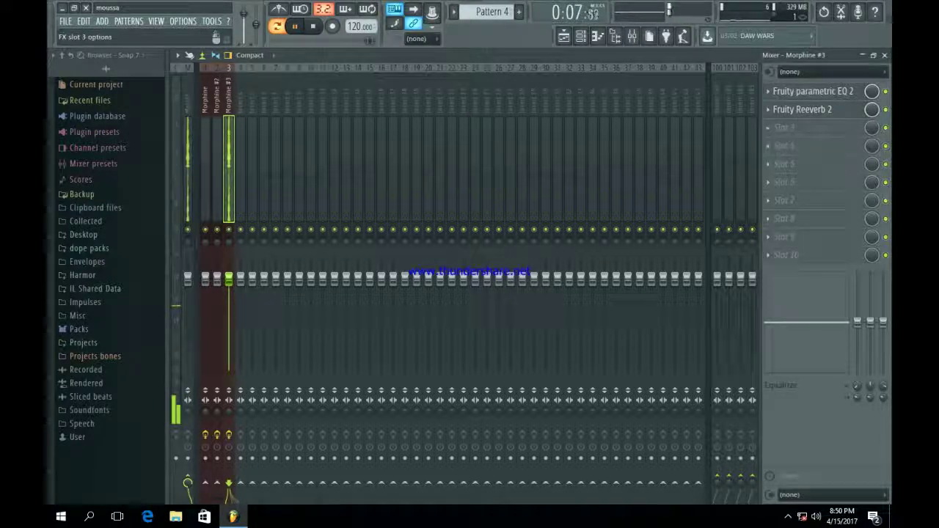
left_click(807, 128)
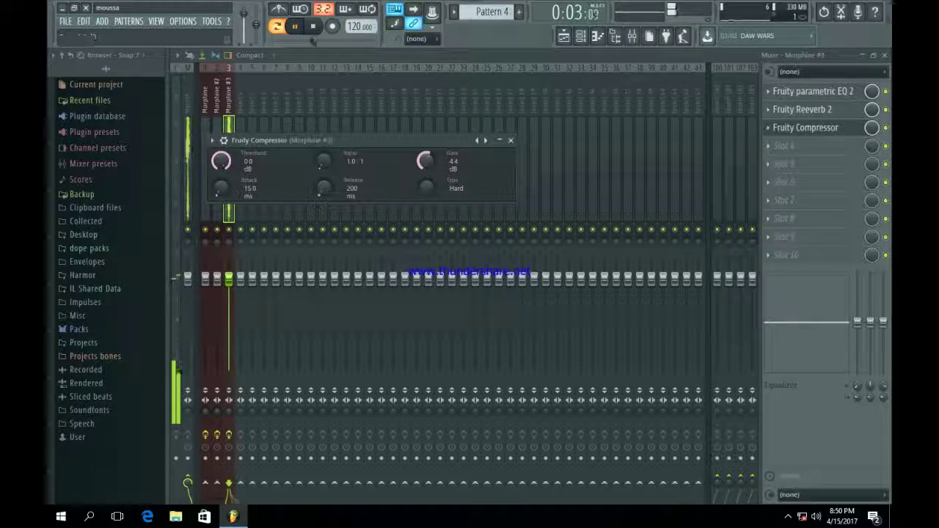
left_click(510, 140)
Step: Place a Pattern 4 clip on playlist track 4 and duplicate it three times to fill bars 1 to 16
key("F5")
left_click(255, 200)
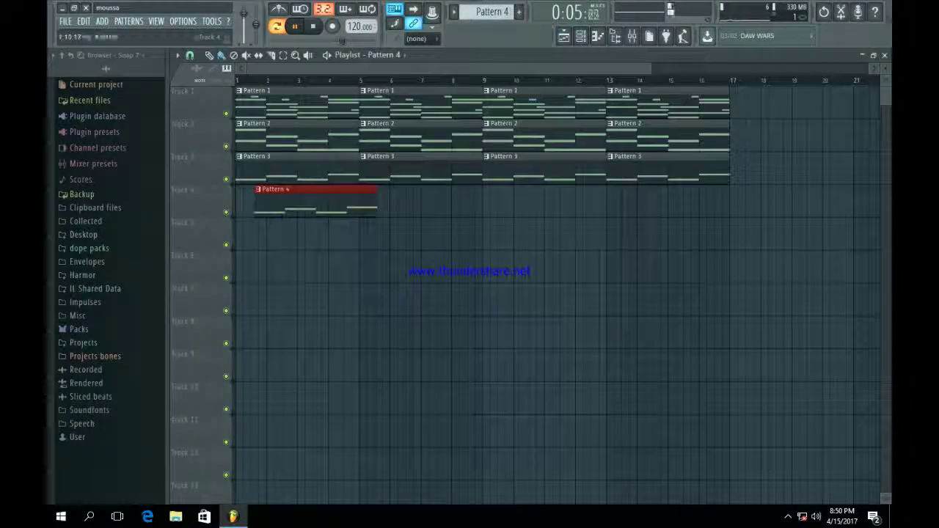
key("ctrl+b")
key("ctrl+b")
key("ctrl+b")
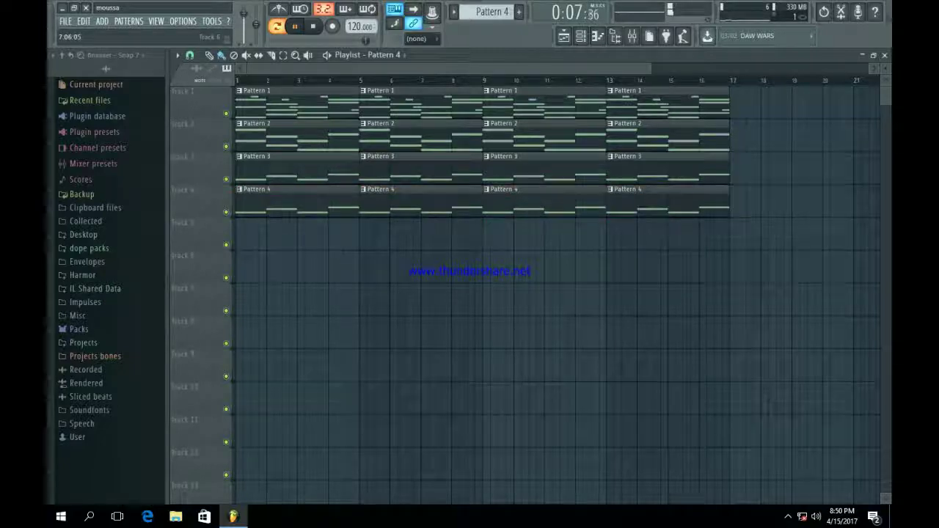
Step: Play the song while lowering the Morphine mixer fader to 80% and Morphine #2 to 89%, and stop playback
key("space")
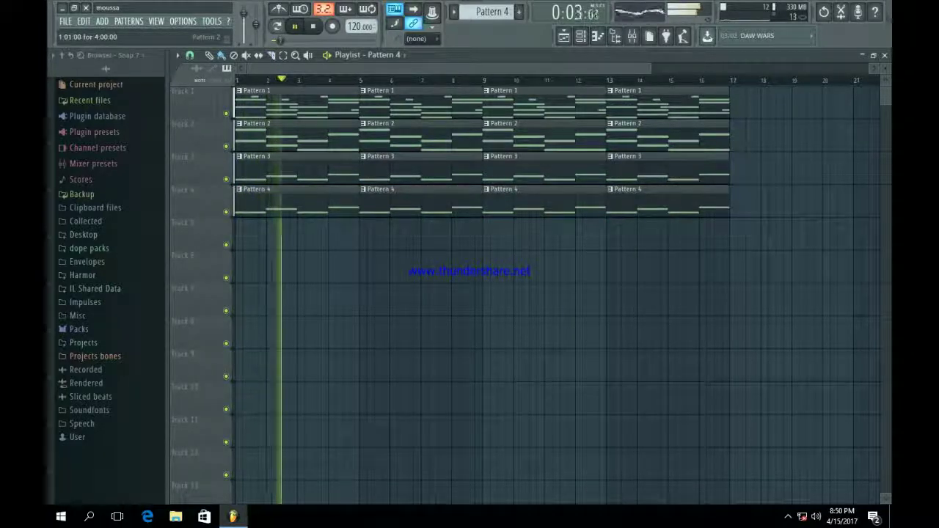
key("F9")
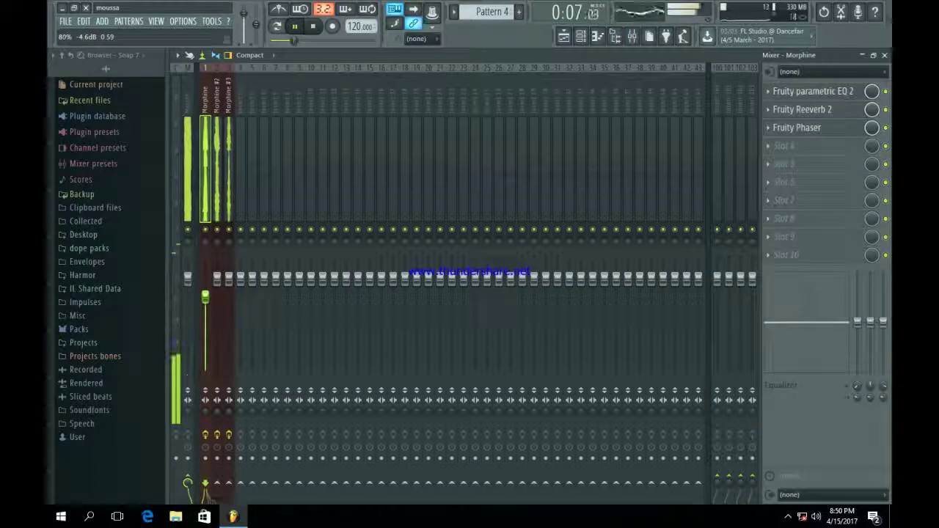
left_click_drag(217, 279, 217, 286)
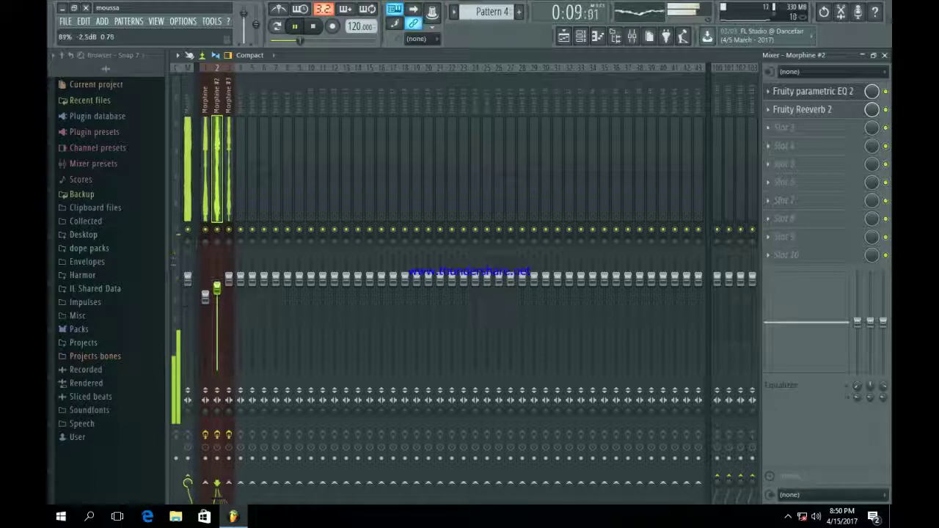
key("F5")
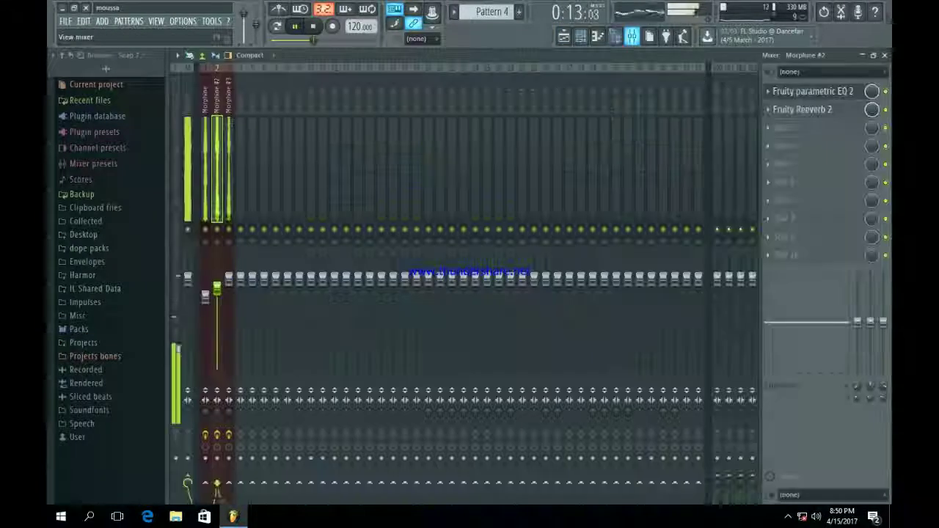
key("F9")
key("Right")
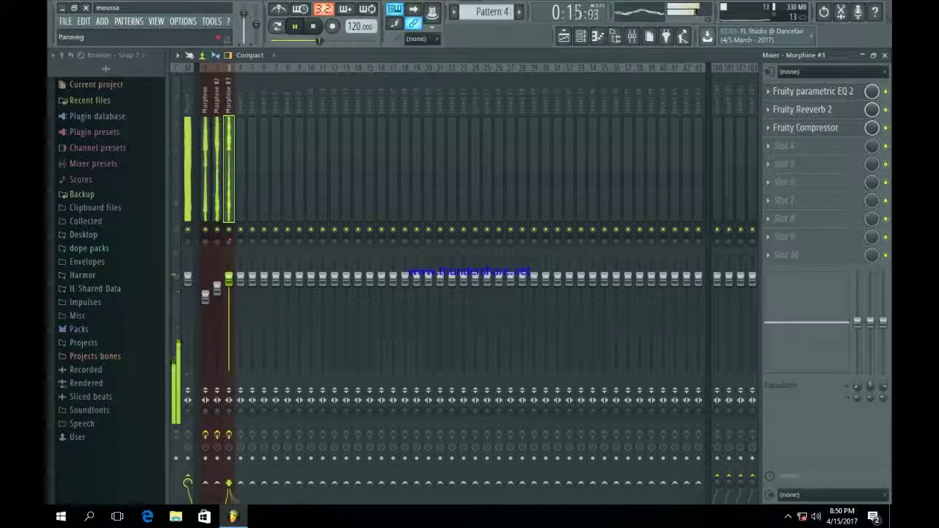
key("F6")
key("F5")
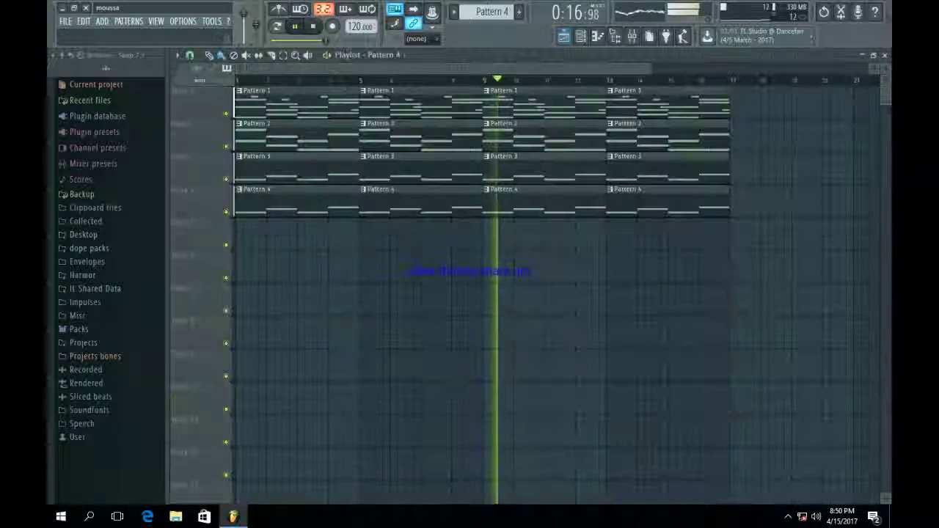
left_click_drag(651, 68, 798, 68)
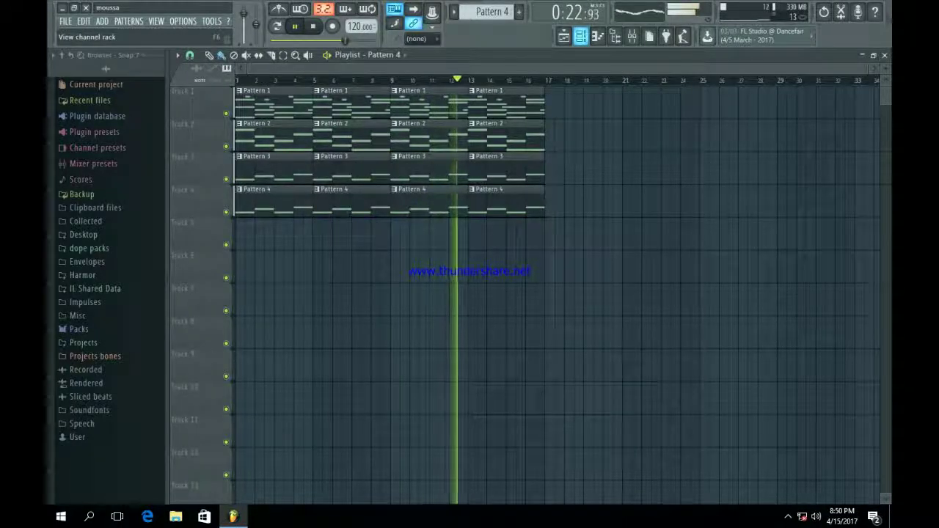
key("space")
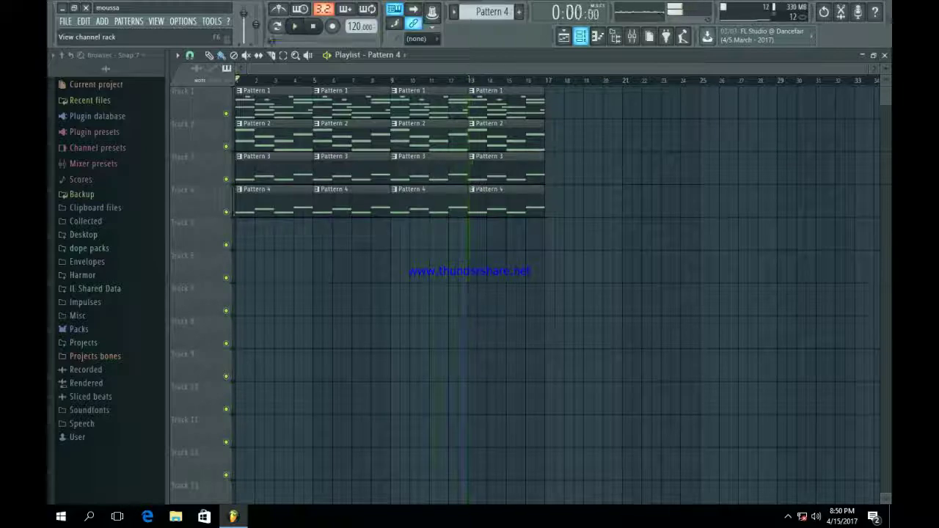
Step: Expand the sample Packs and open the Snares (Drums) folder of the OVO Drum Kit
left_click(78, 329)
scroll(103, 317, "down", 7)
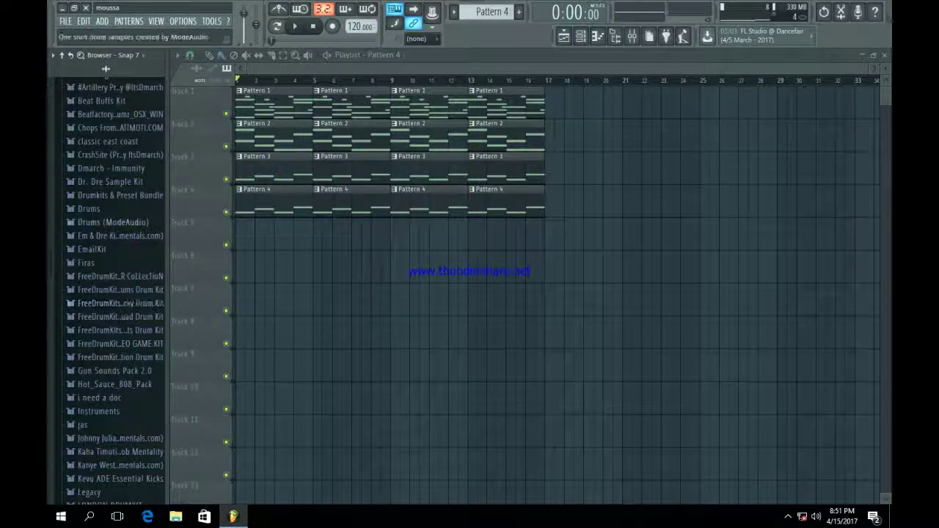
scroll(118, 277, "down", 4)
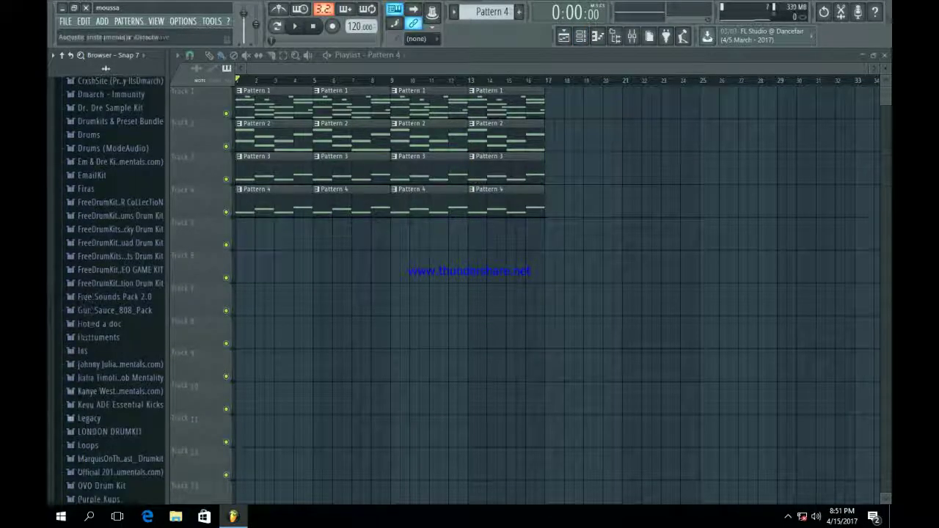
scroll(102, 337, "down", 3)
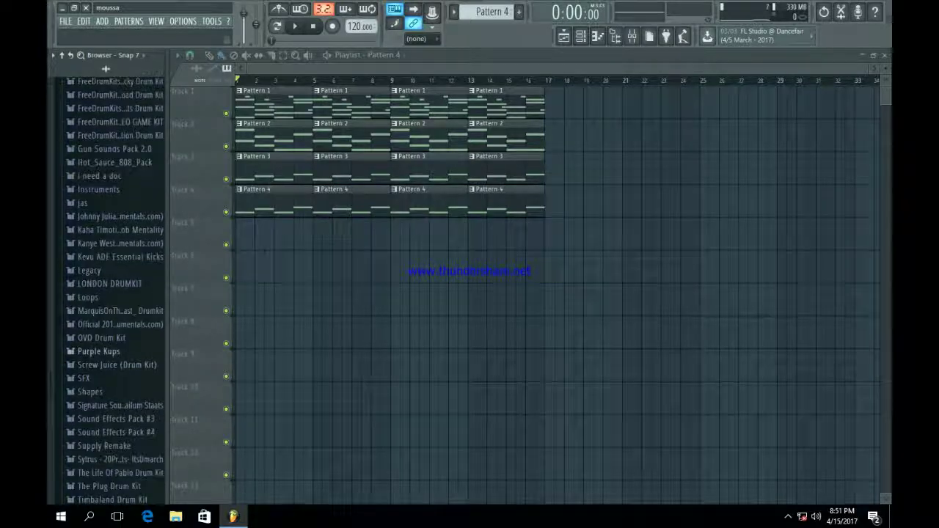
left_click(102, 339)
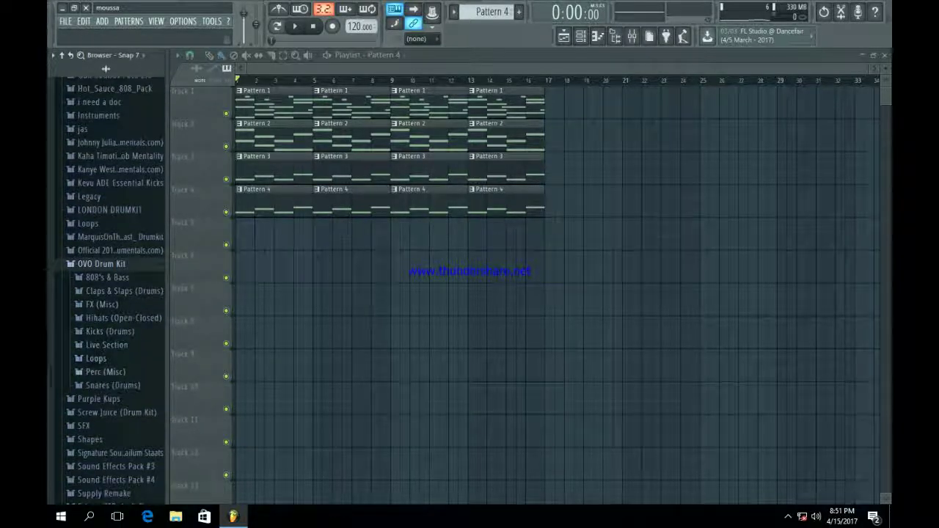
left_click(106, 372)
left_click(105, 144)
left_click(112, 158)
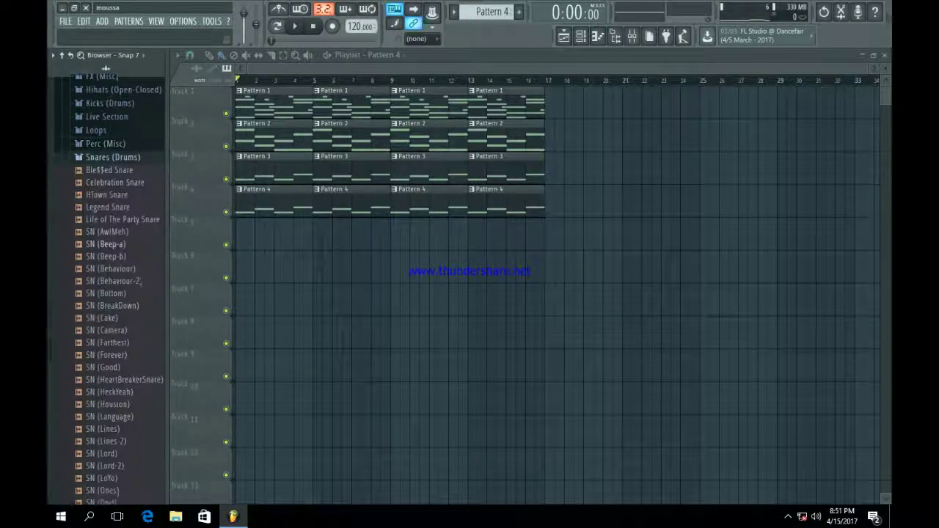
Step: Look through the OVO Drum Kit snares, audition HTown Snare and collapse the folder
scroll(105, 67, "down", 5)
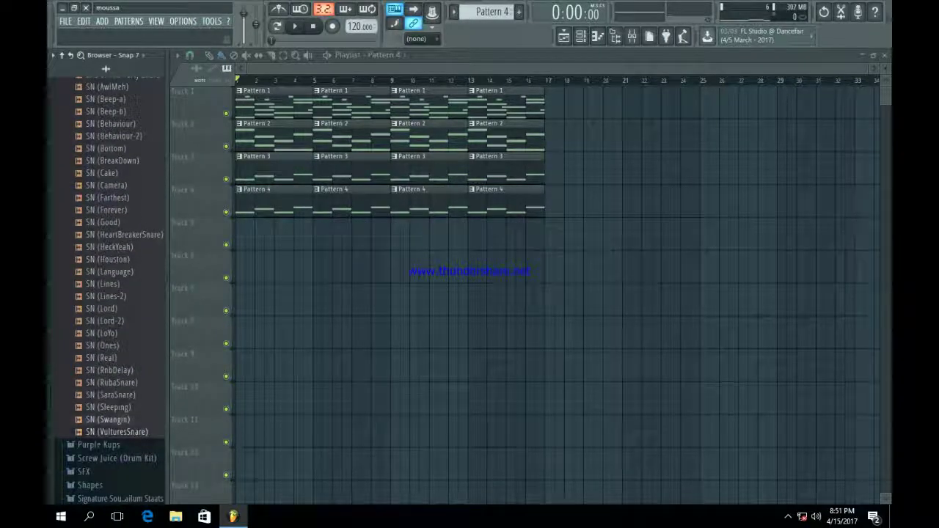
scroll(141, 209, "up", 3)
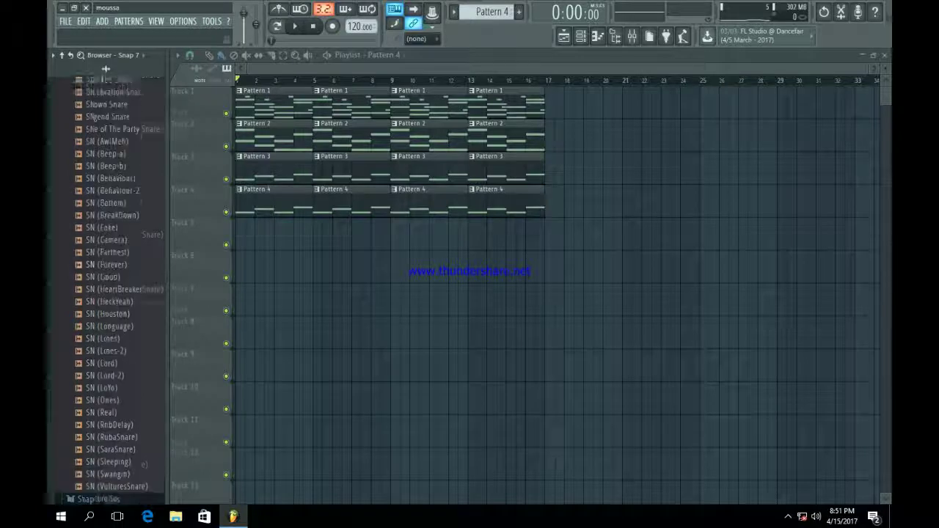
scroll(110, 220, "up", 3)
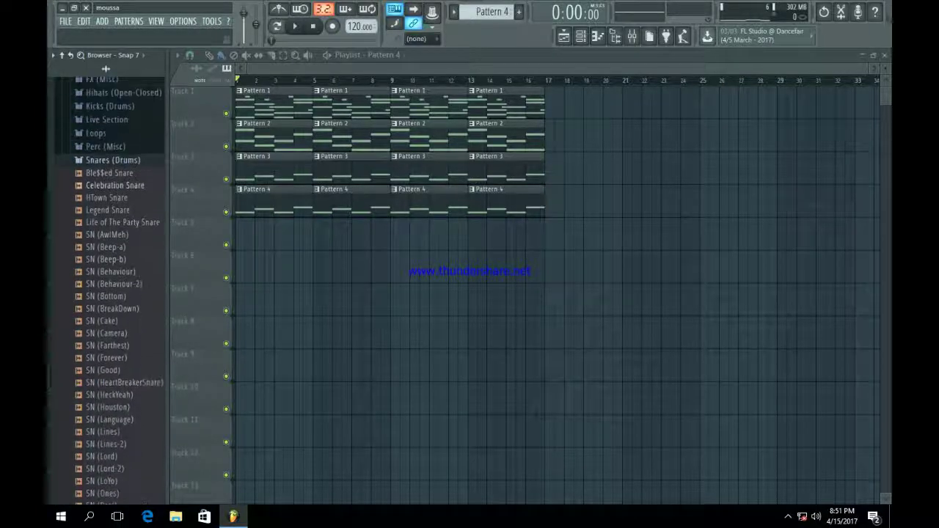
left_click(107, 198)
scroll(107, 212, "up", 5)
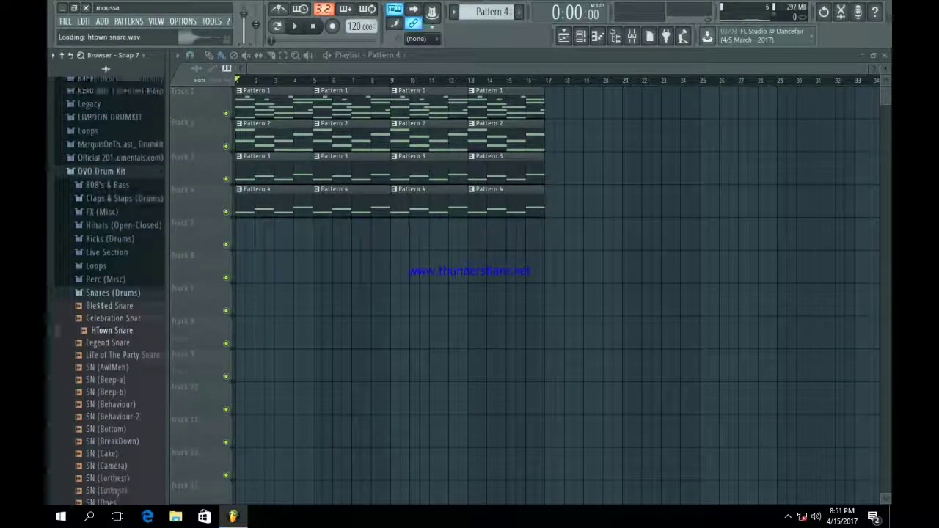
left_click(112, 308)
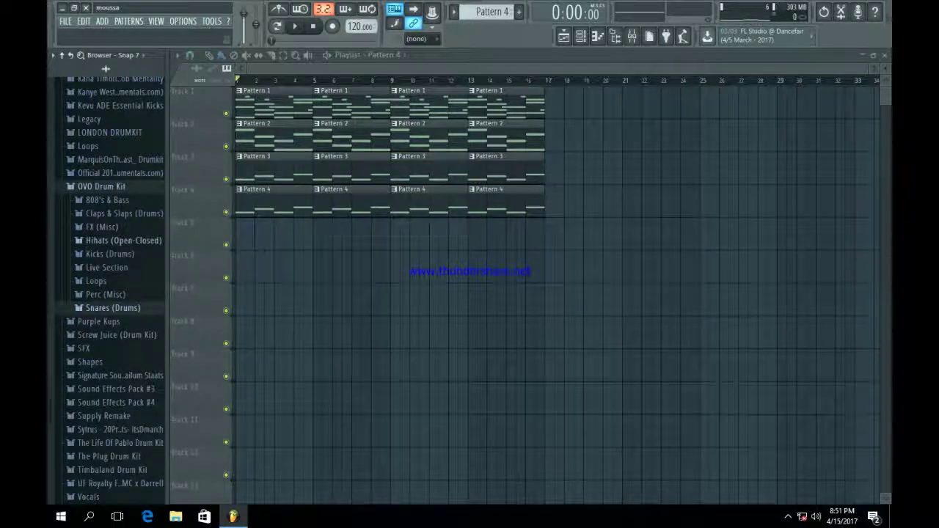
Step: Open the Weeknd Slap sample from the Claps & Slaps (Drums) folder in a new channel and close its settings
left_click(124, 213)
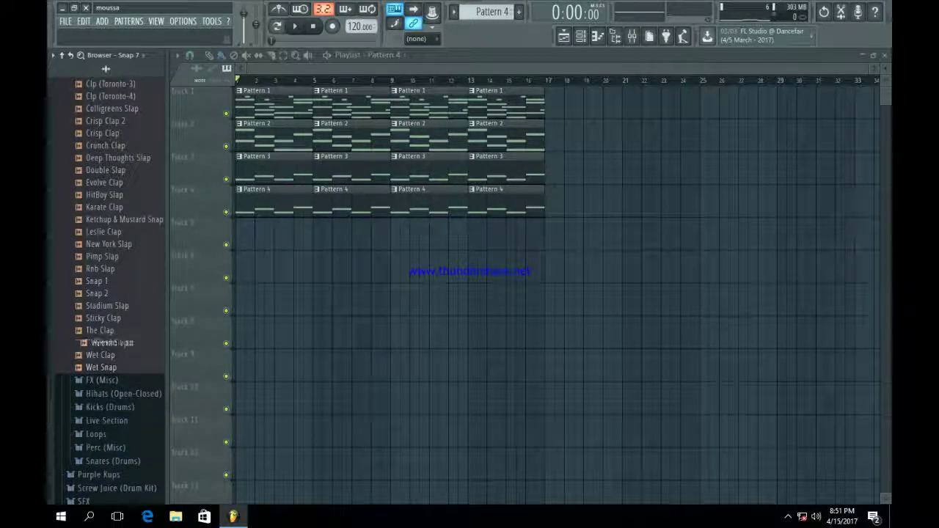
left_click(110, 343)
right_click(134, 339)
left_click(174, 354)
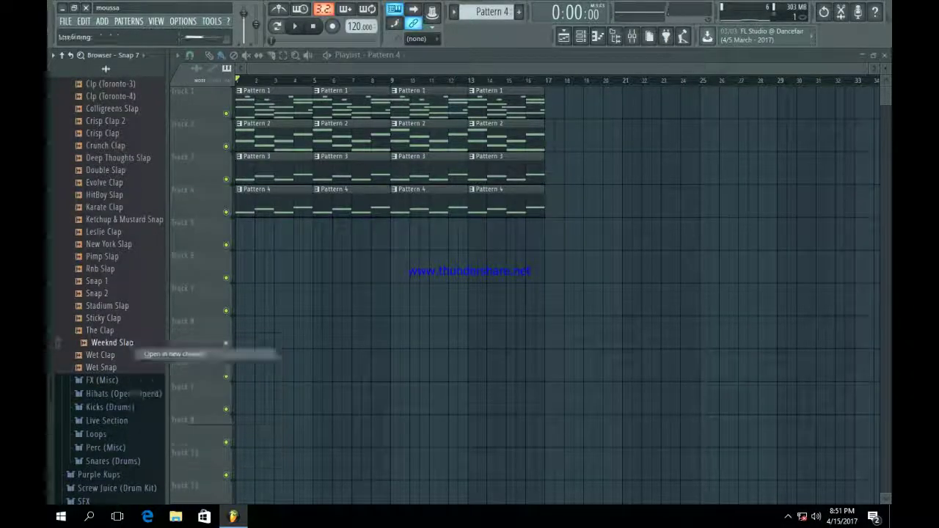
left_click(517, 127)
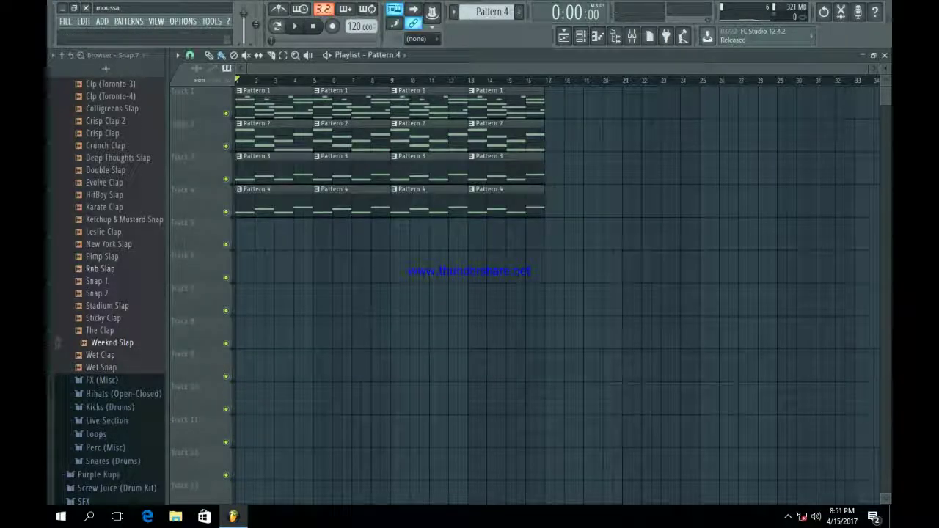
Step: Collapse the Claps & Slaps (Drums) folder and reopen the OVO Drum Kit's Snares (Drums) folder
scroll(110, 293, "up", 6)
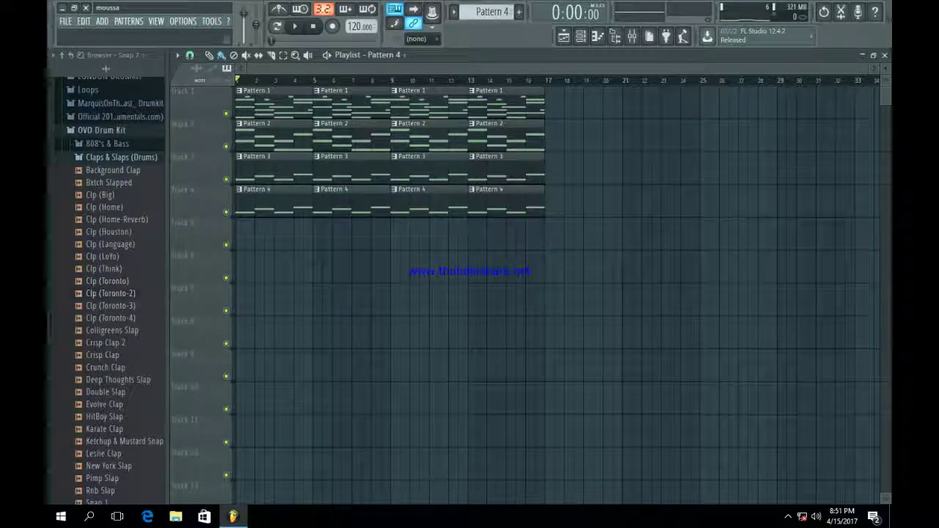
scroll(110, 293, "up", 2)
scroll(110, 294, "up", 2)
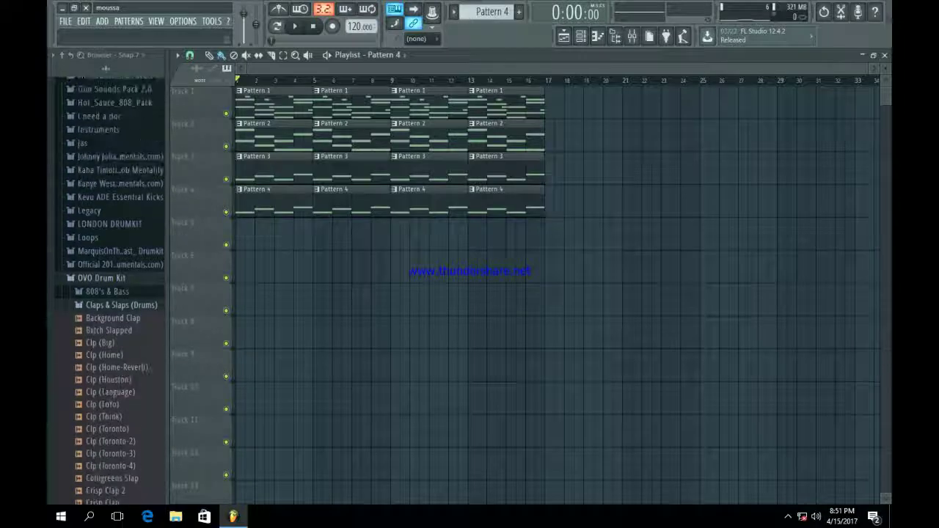
left_click(117, 305)
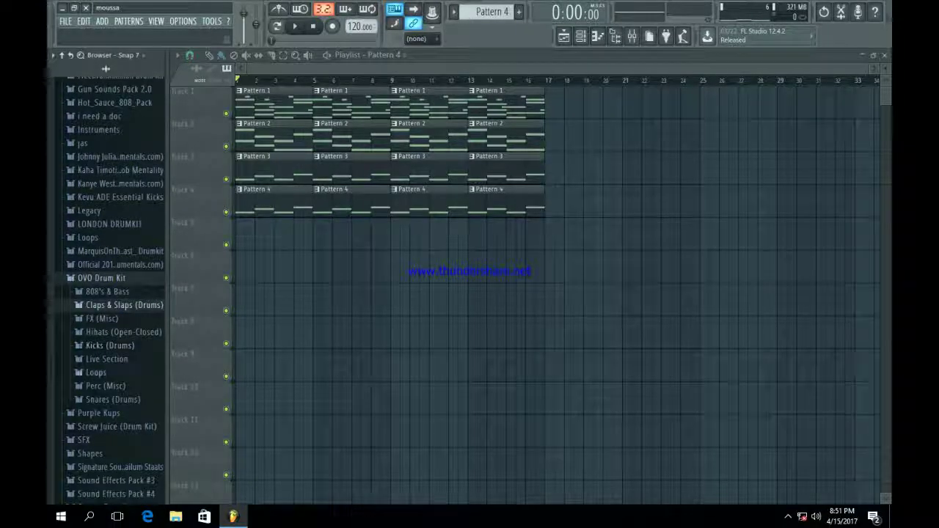
left_click(113, 399)
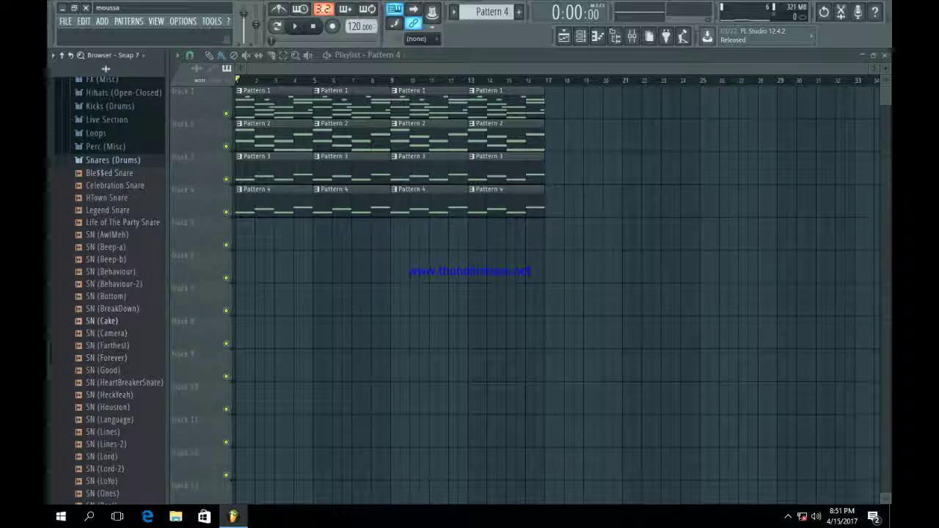
Step: Audition the OVO Drum Kit snare samples one after another, from Life of The Party Snare to SN (Swangin)
left_click(125, 222)
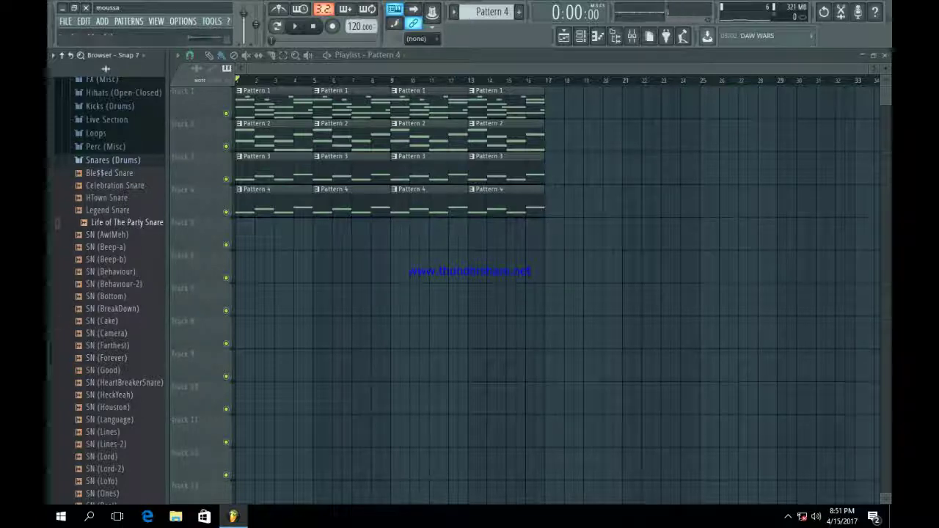
key("Down")
key("Down")
key("Down")
key("Down")
key("Down")
key("Down")
key("Down")
key("Down")
key("Down")
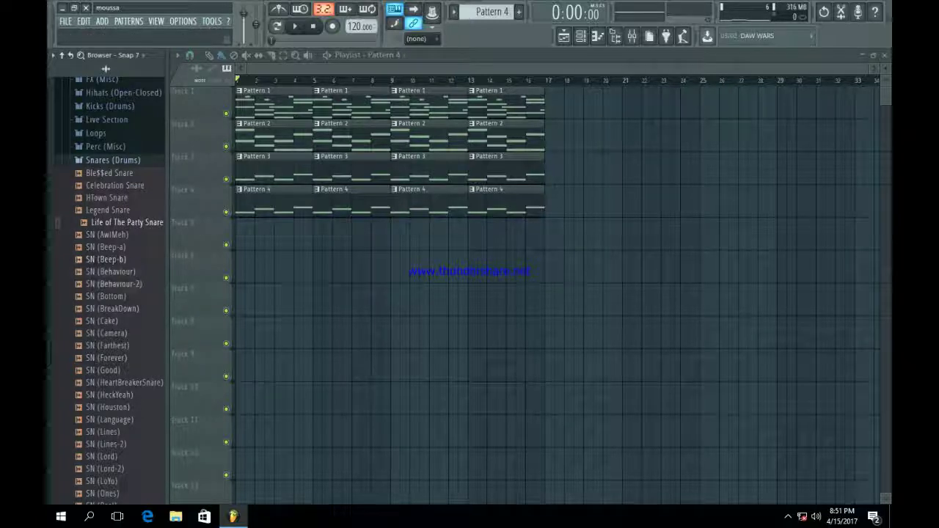
key("Down")
key("Down")
key("Down")
key("Down")
key("Down")
key("Down")
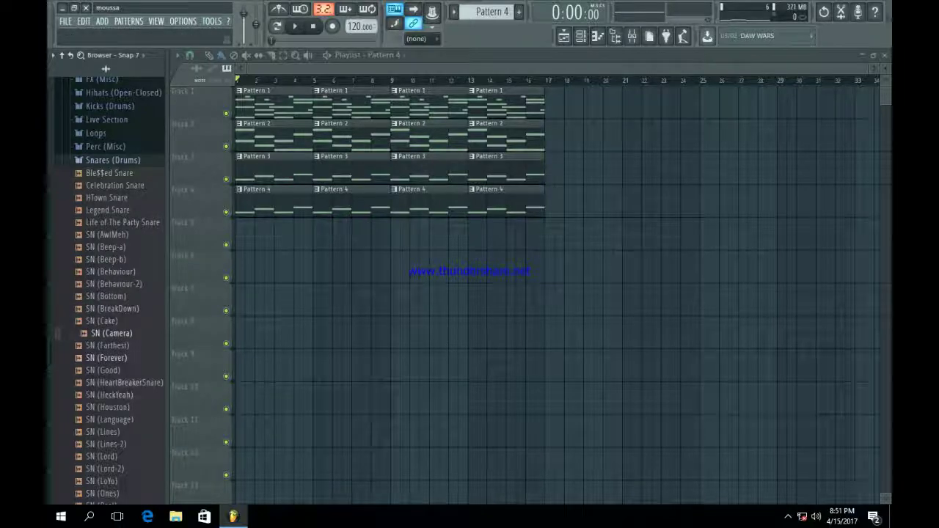
key("Down")
key("Down")
key("Down")
key("Down")
key("Down")
key("Down")
key("Down")
key("Down")
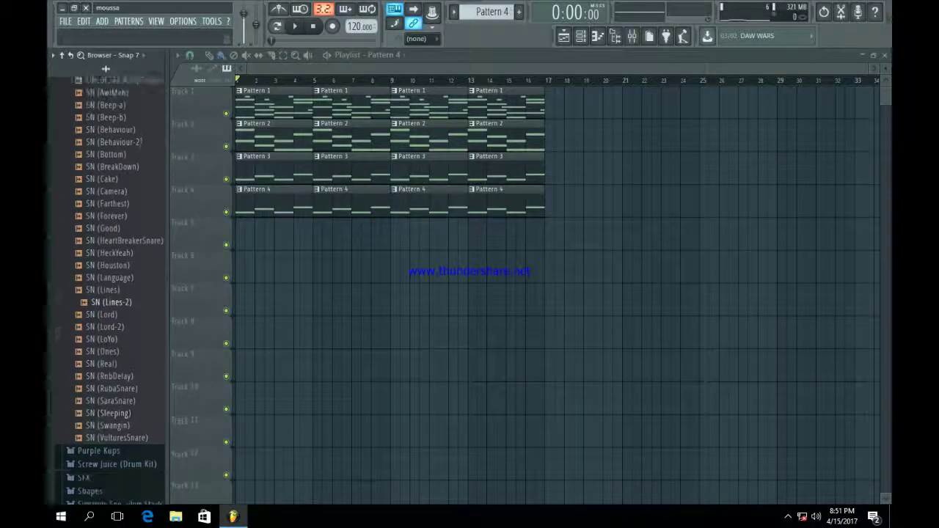
key("Down")
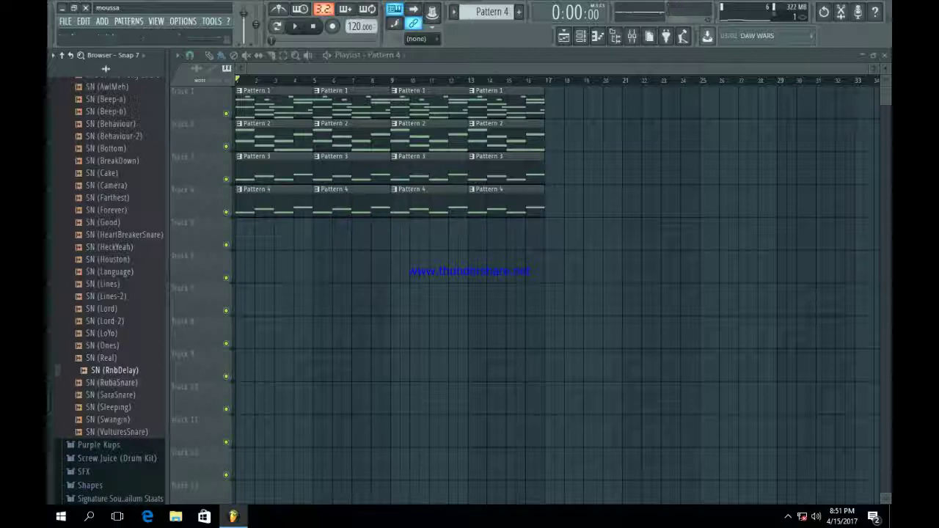
key("Down")
key("Down")
key("Down")
key("Down")
key("Down")
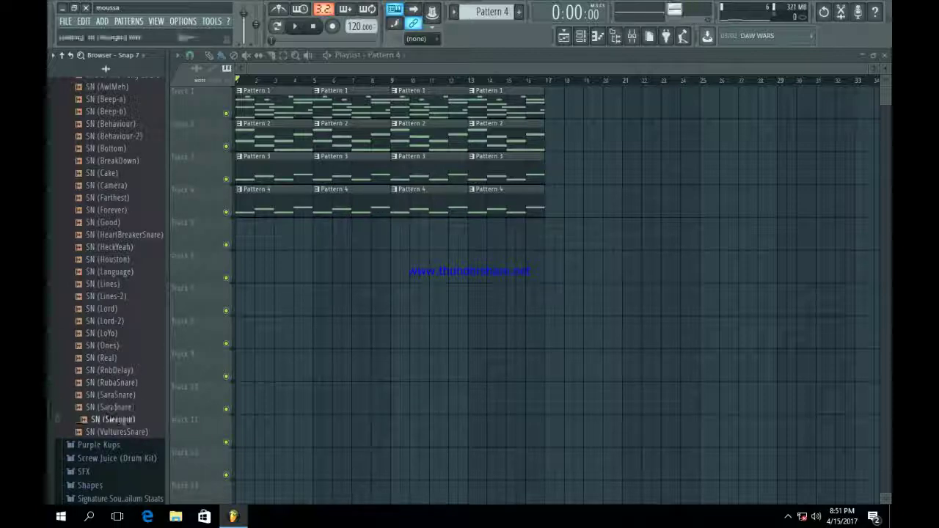
Step: Open the SN (Swangin) sample in a new channel and close its settings
right_click(116, 419)
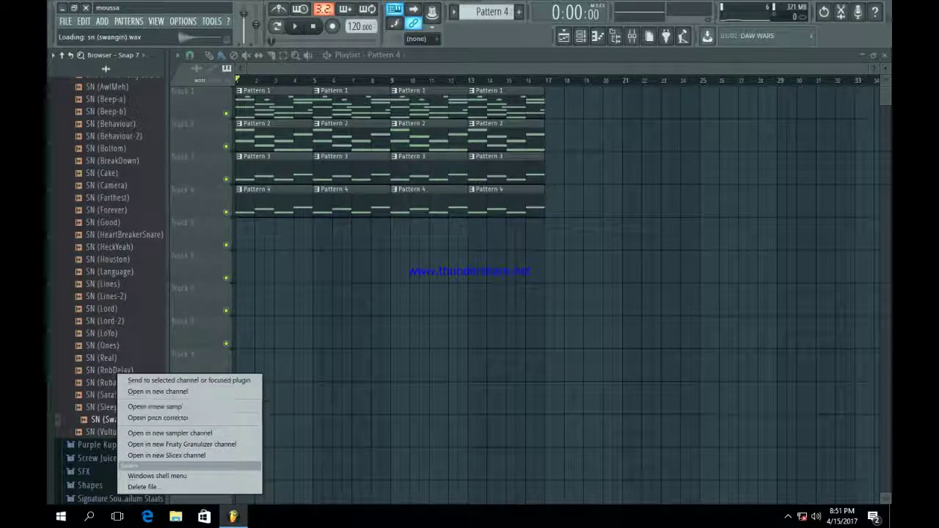
left_click(139, 392)
left_click(530, 140)
Step: Collapse the OVO Drum Kit's Snares (Drums) folder and open its Kicks (Drums) folder
scroll(126, 337, "up", 6)
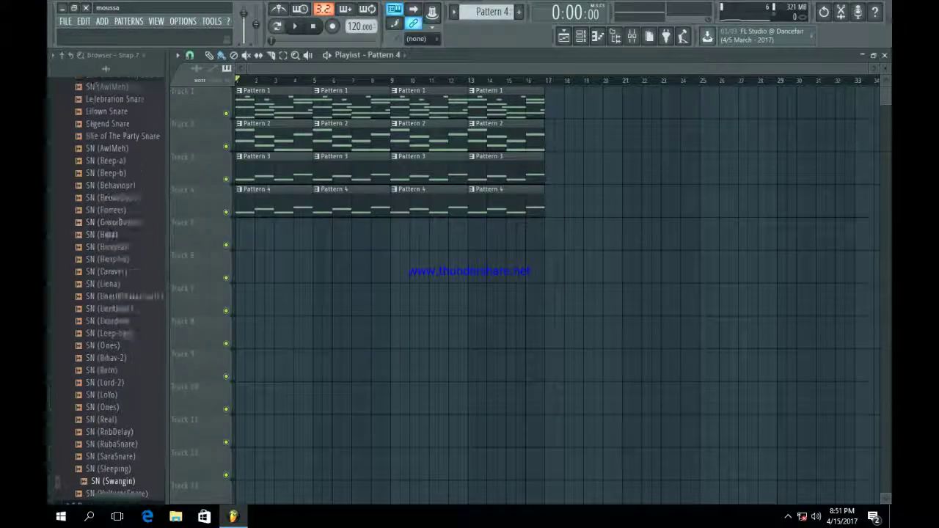
left_click(113, 308)
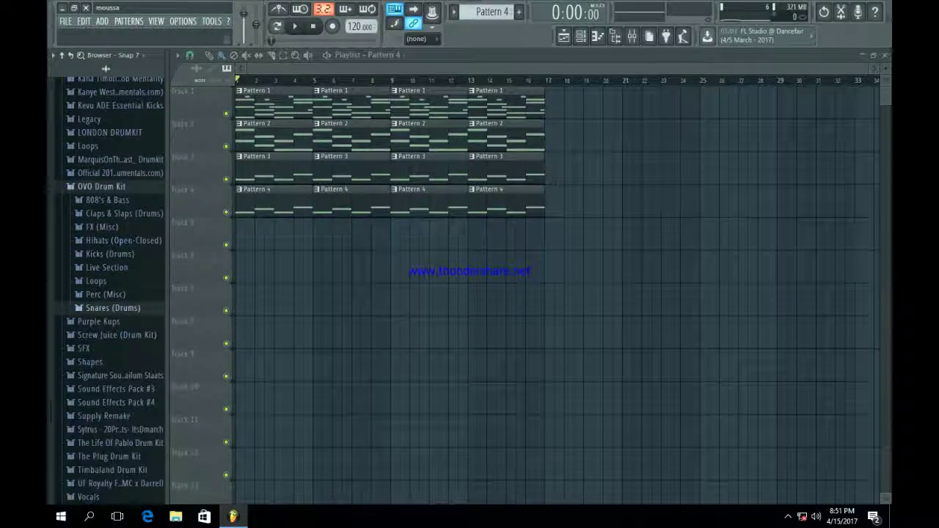
left_click(110, 254)
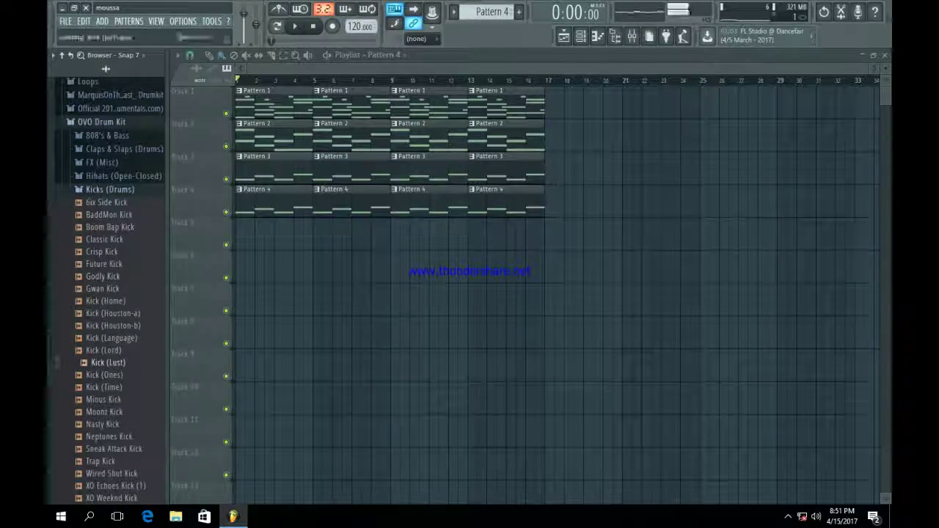
Step: Audition the OVO Drum Kit kick samples, including XO Weeknd Kick, Godly Kick, Kick (Time), Nasty Kick and Neptunes Kick
scroll(139, 322, "down", 2)
left_click(117, 425)
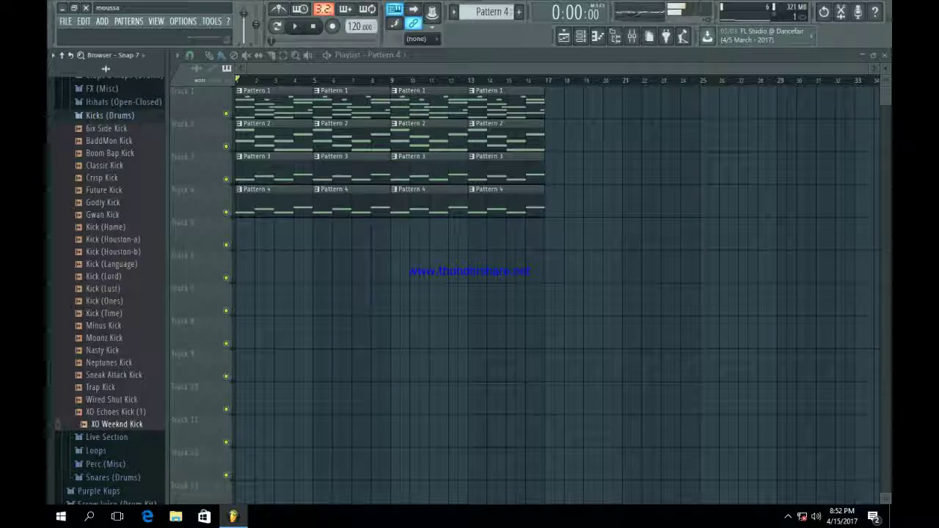
left_click(118, 425)
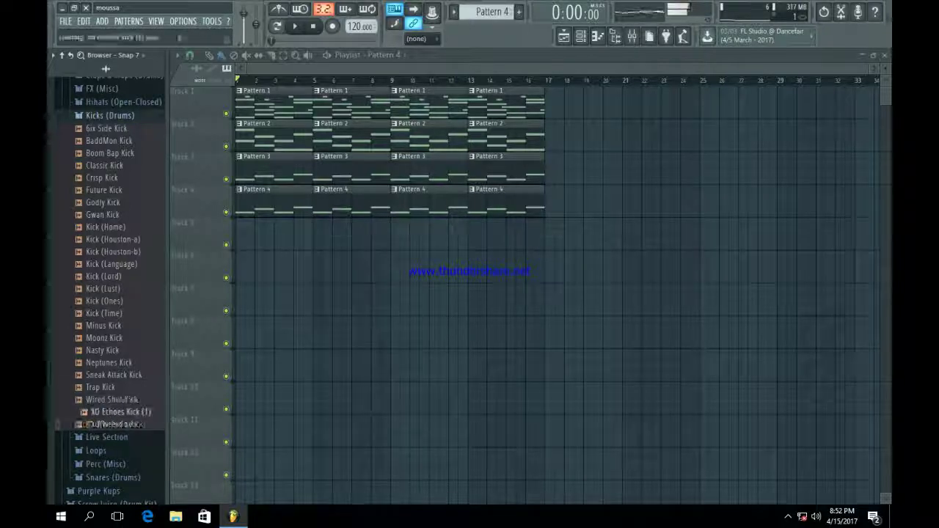
left_click(104, 313)
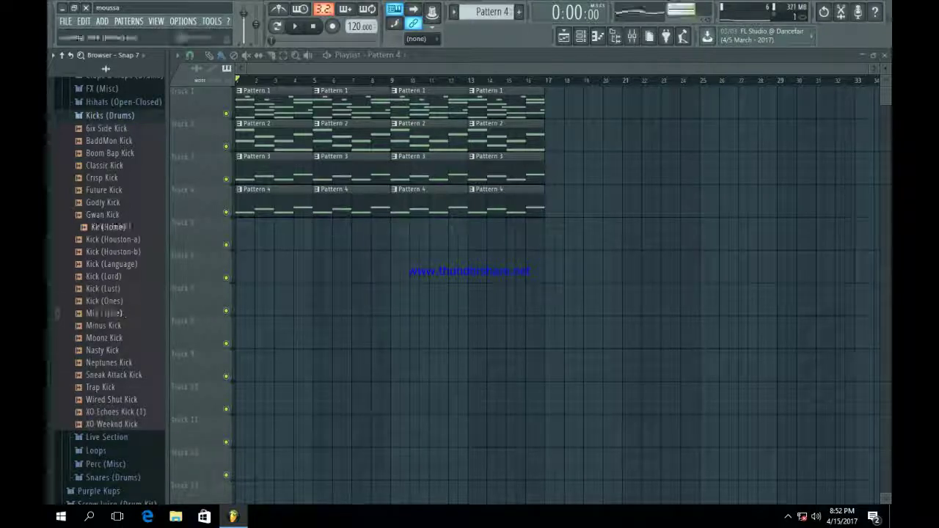
left_click(110, 178)
left_click(111, 191)
left_click(108, 202)
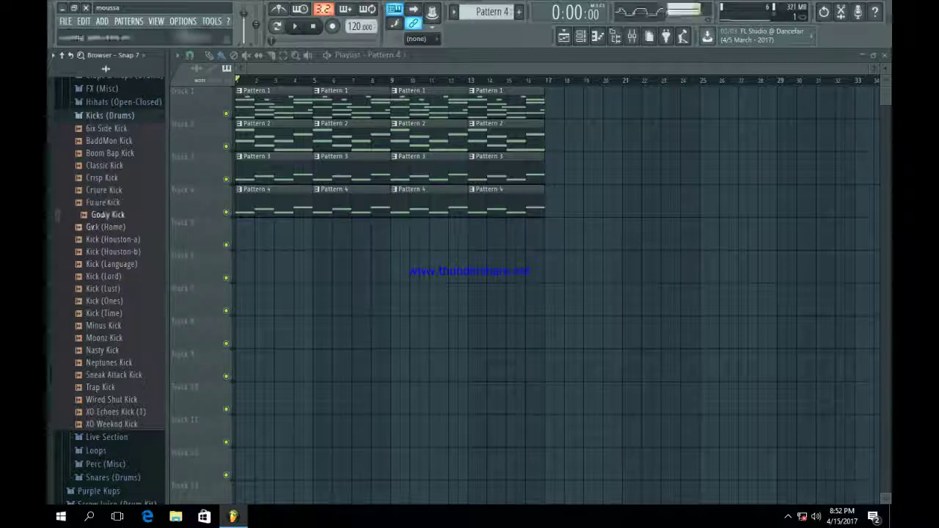
left_click(107, 215)
left_click(109, 313)
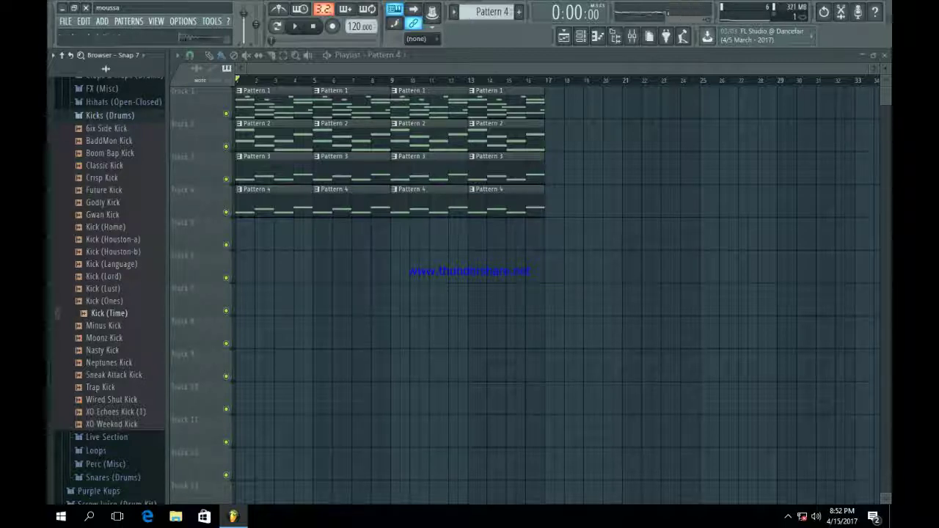
left_click(104, 325)
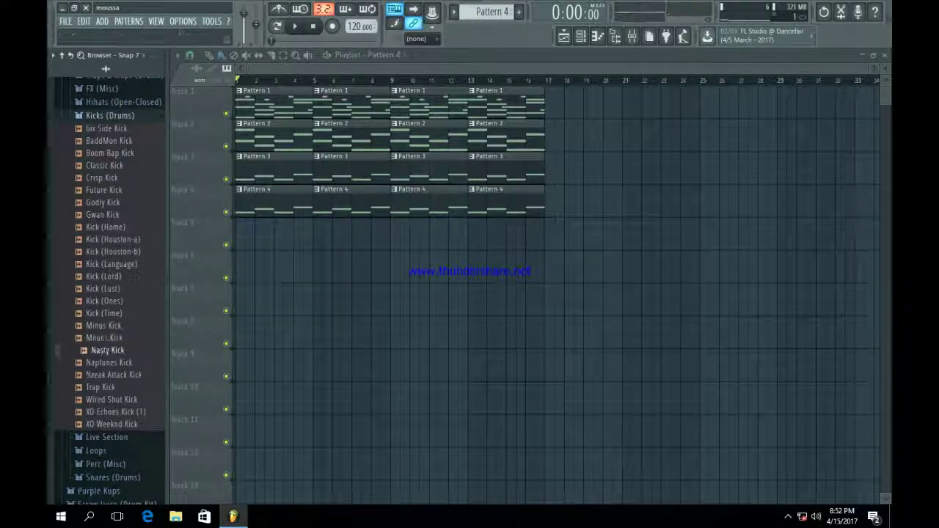
left_click(109, 363)
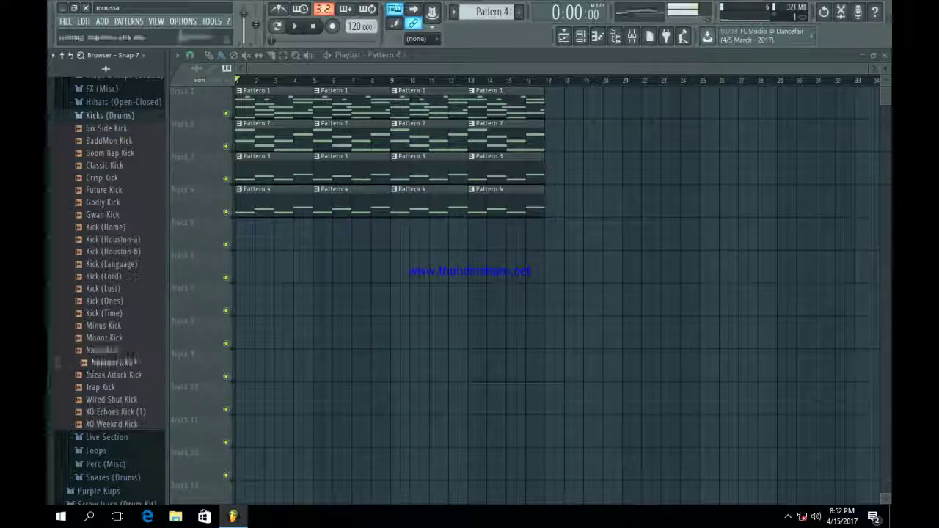
left_click(113, 375)
left_click(103, 387)
Step: Open Kick (Time) in a new channel, view its miscellaneous settings, play a few test notes and close the channel settings
left_click(103, 313)
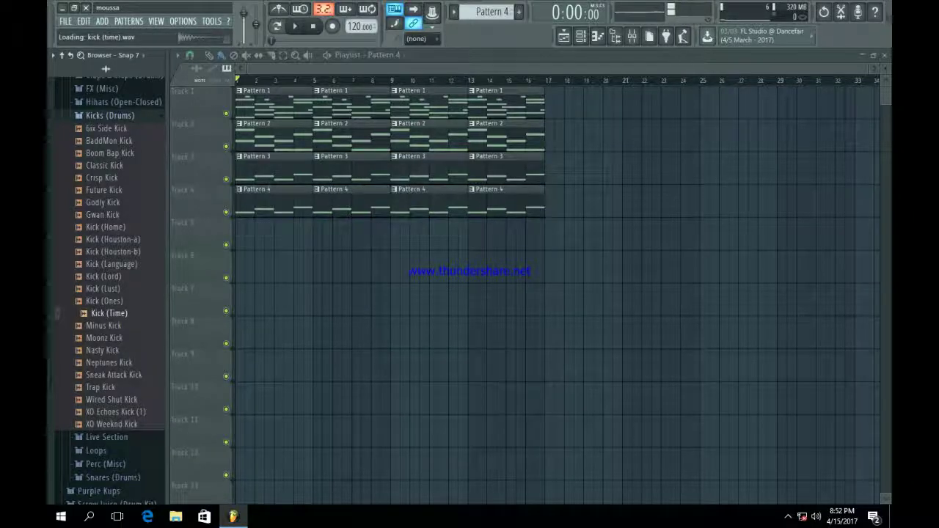
right_click(103, 313)
left_click(146, 325)
left_click(288, 176)
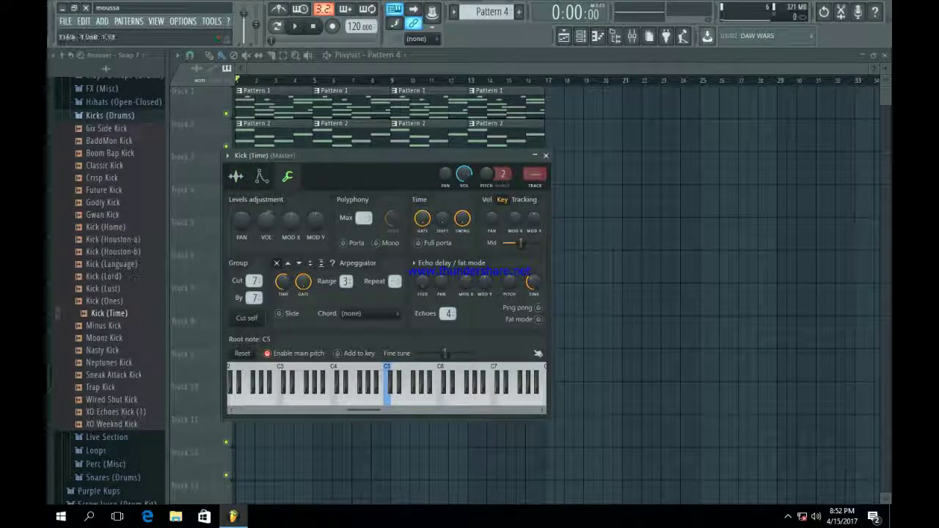
key("n")
key("m")
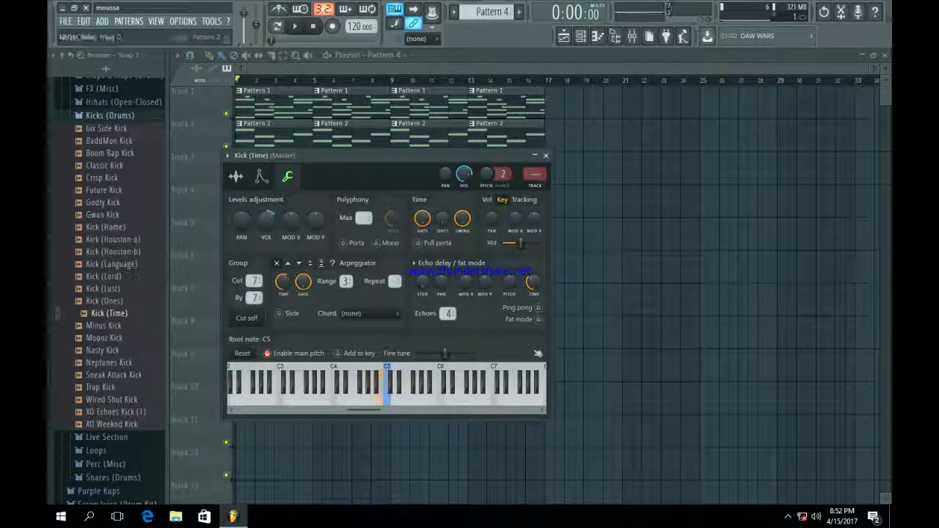
key("comma")
left_click(546, 155)
Step: Create Pattern 5 with Weeknd Slap hits on steps 9 and 25, stop playback and close the channel rack
left_click(580, 36)
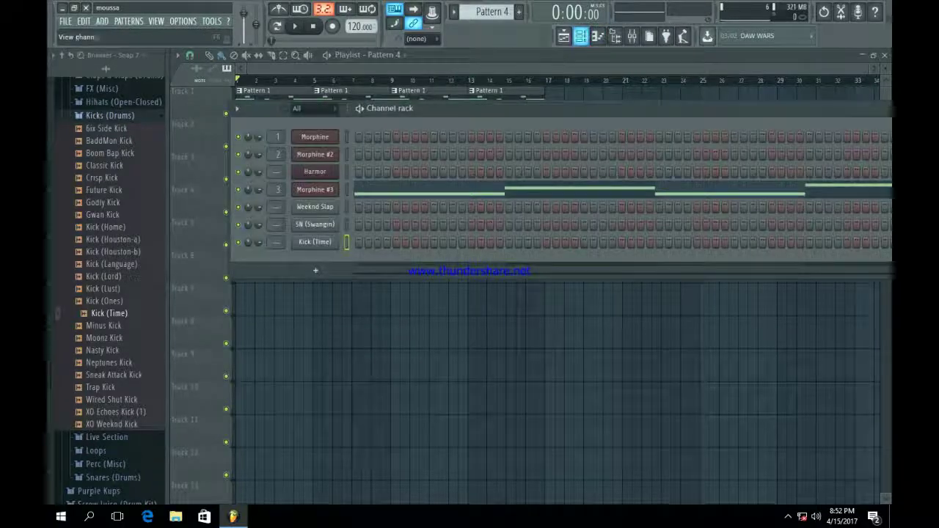
left_click(519, 12)
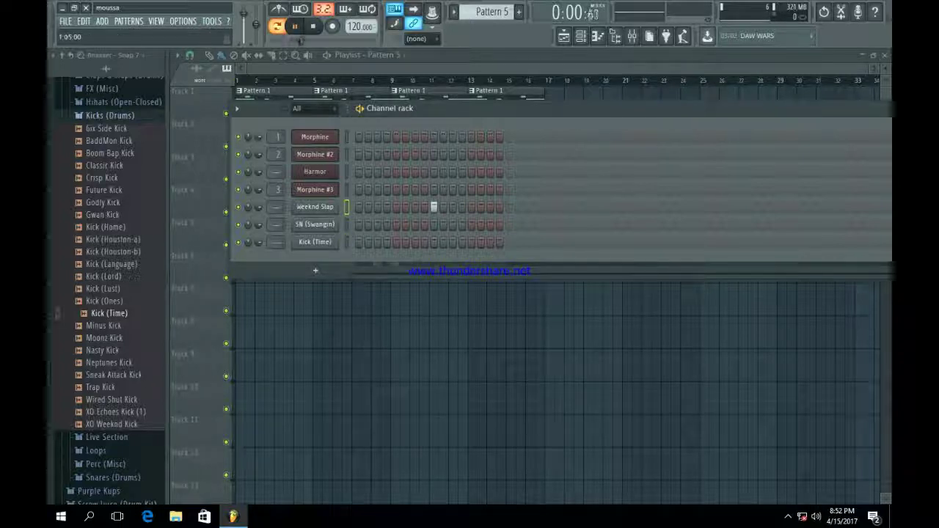
left_click(584, 207)
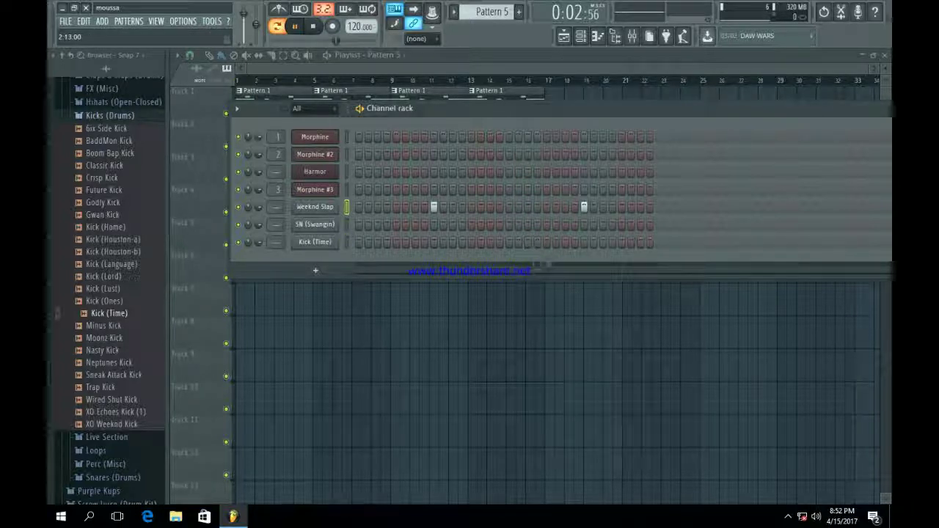
key("F6")
key("space")
Step: Fill playlist track 5 with Pattern 5 clips from bar 1 through bar 16 and play the arrangement in song mode
left_click(243, 235)
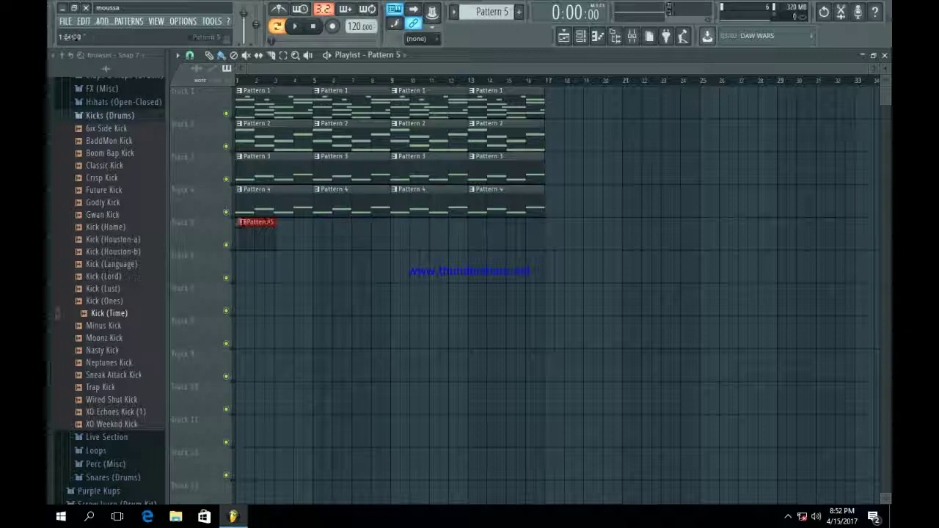
left_click_drag(259, 237, 525, 236)
left_click(277, 26)
key("space")
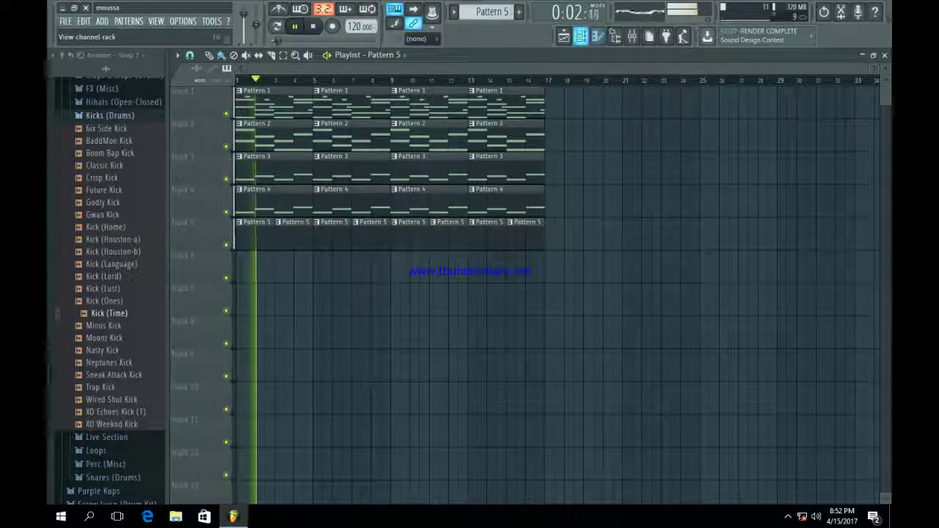
Step: Create Pattern 6 with Kick (Time) hits on steps 1 and 3, and switch playback to pattern mode
left_click(580, 36)
left_click(519, 12)
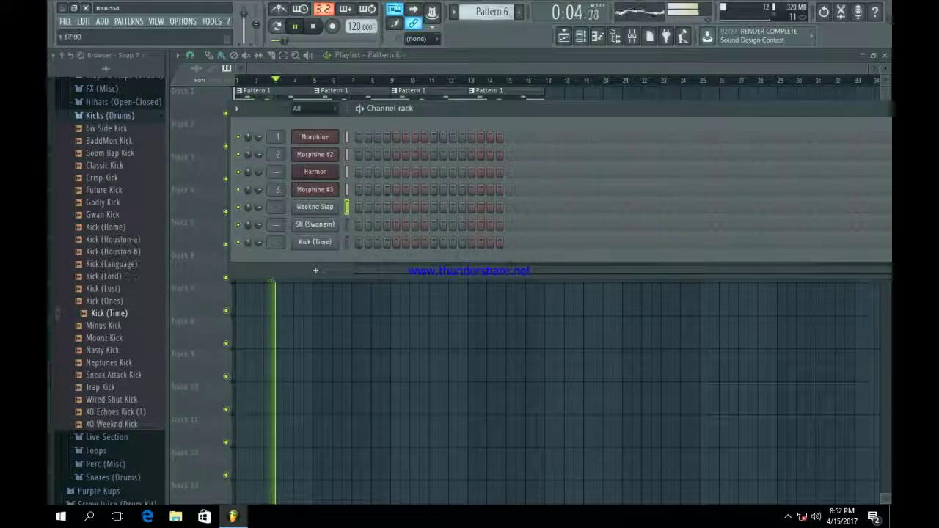
key("space")
left_click(358, 242)
left_click(378, 242)
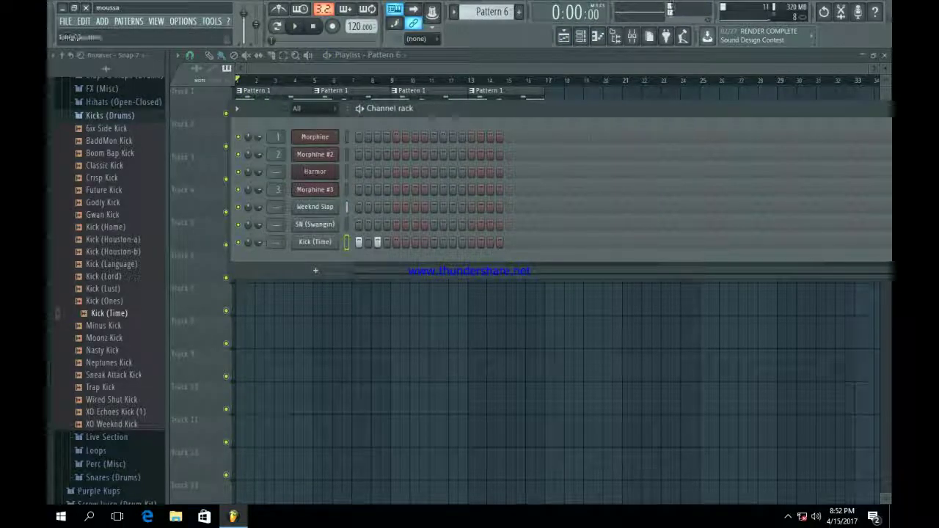
key("space")
left_click(277, 26)
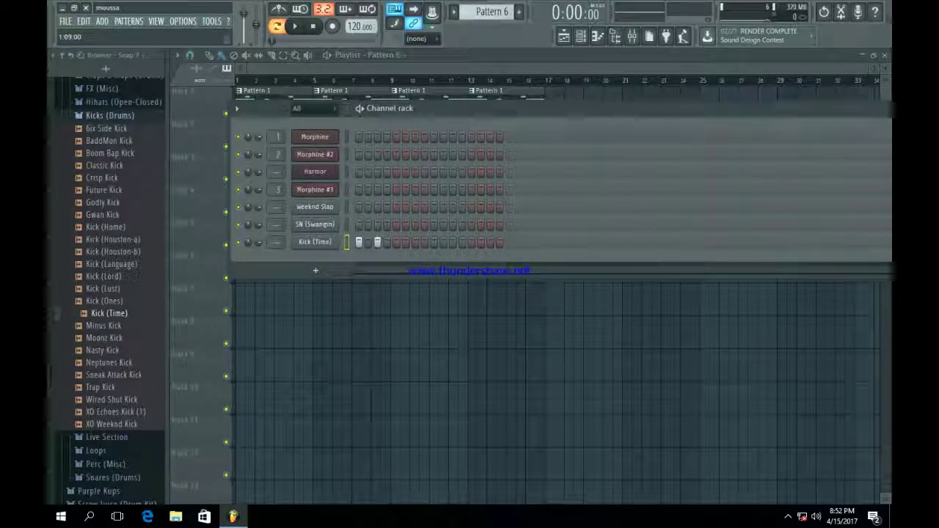
Step: Add SN (Swangin) hits on steps 9 and 29 and Kick (Time) hits on steps 13, 21 and 23 of Pattern 6
left_click(434, 224)
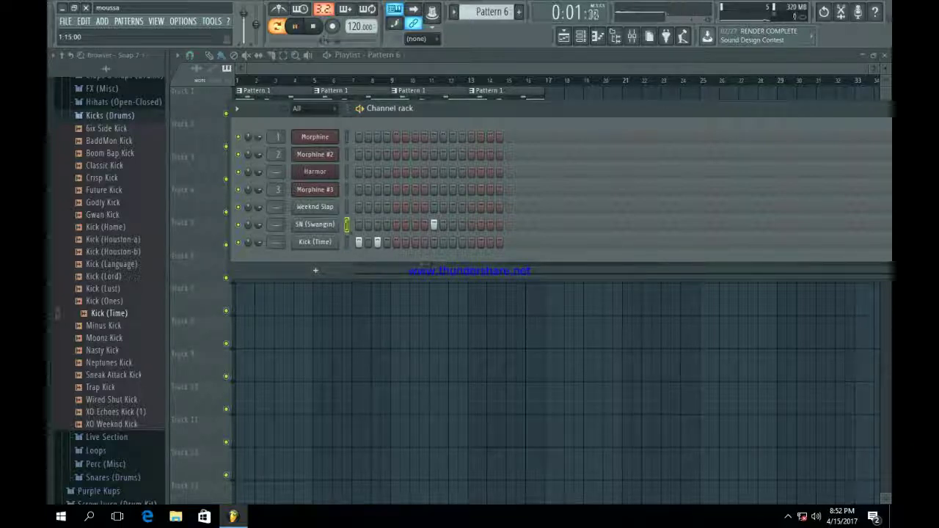
left_click(471, 243)
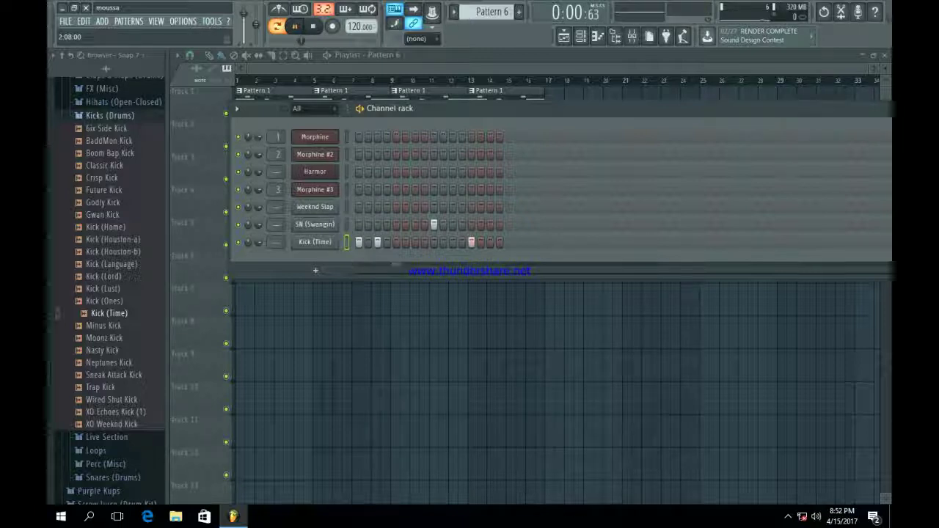
left_click(546, 242)
left_click(565, 242)
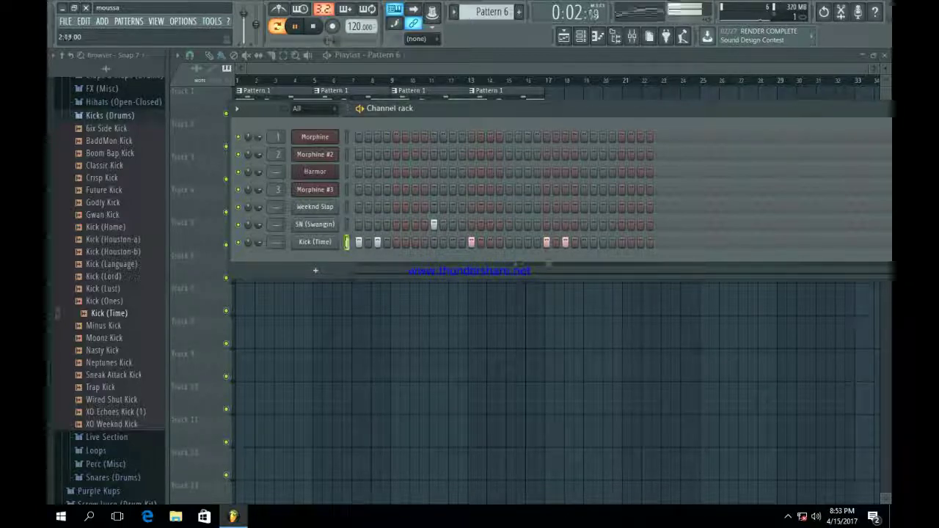
left_click(612, 224)
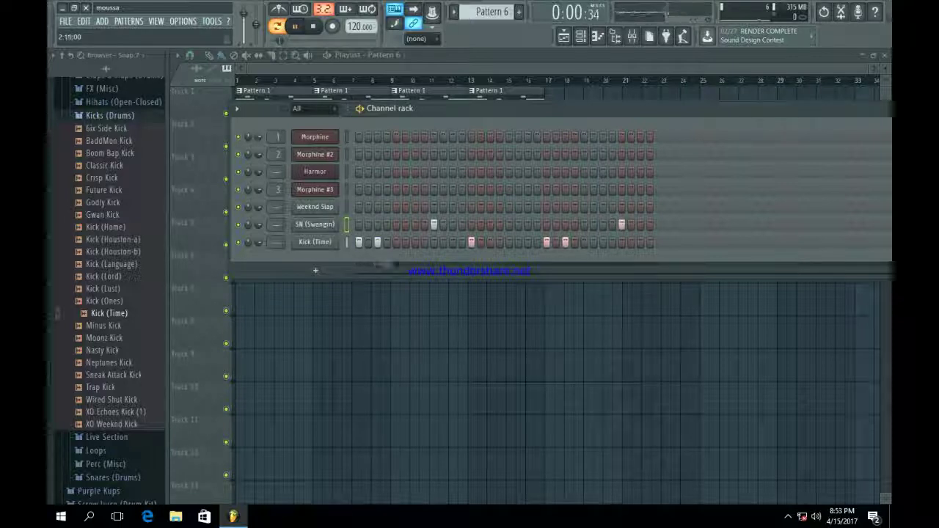
Step: Extend Pattern 6 with Kick (Time) hits on steps 37, 43, 49 and 57 and SN (Swangin) hits on steps 45 and 61
left_click_drag(436, 109, 279, 164)
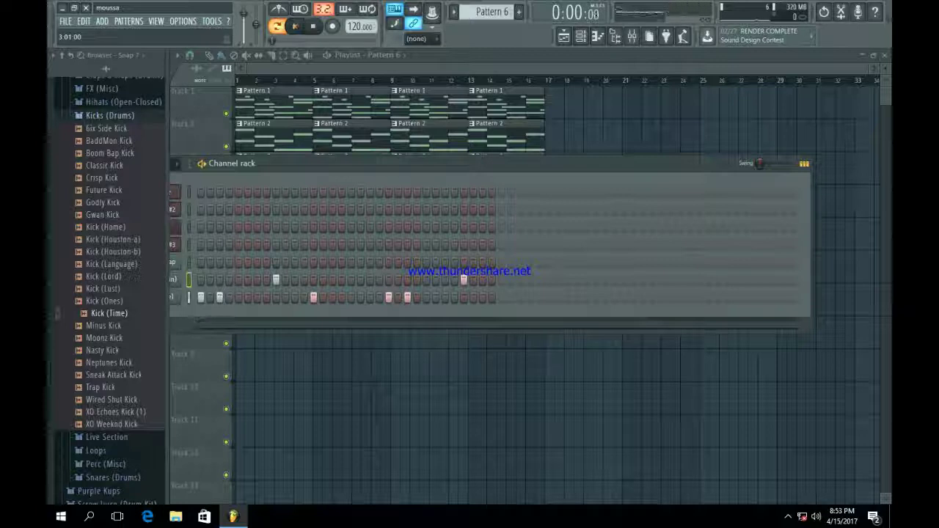
left_click(539, 297)
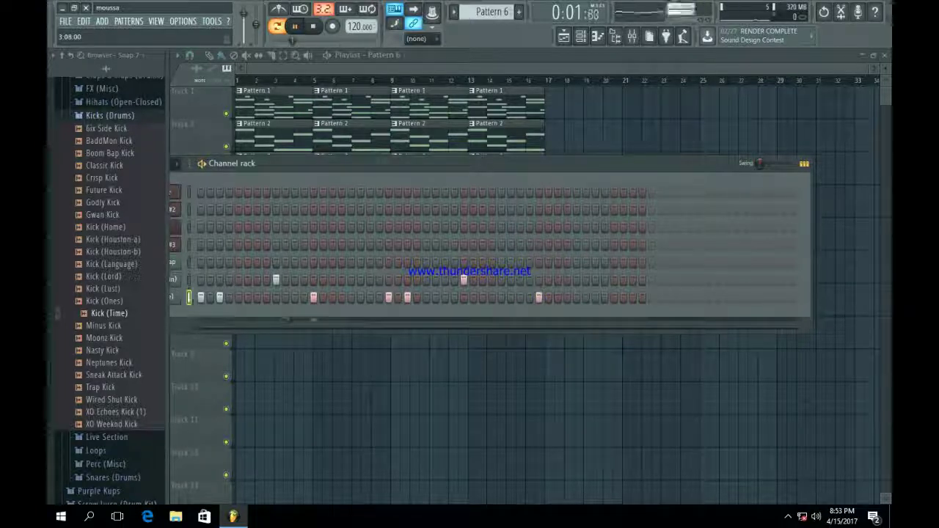
left_click(577, 297)
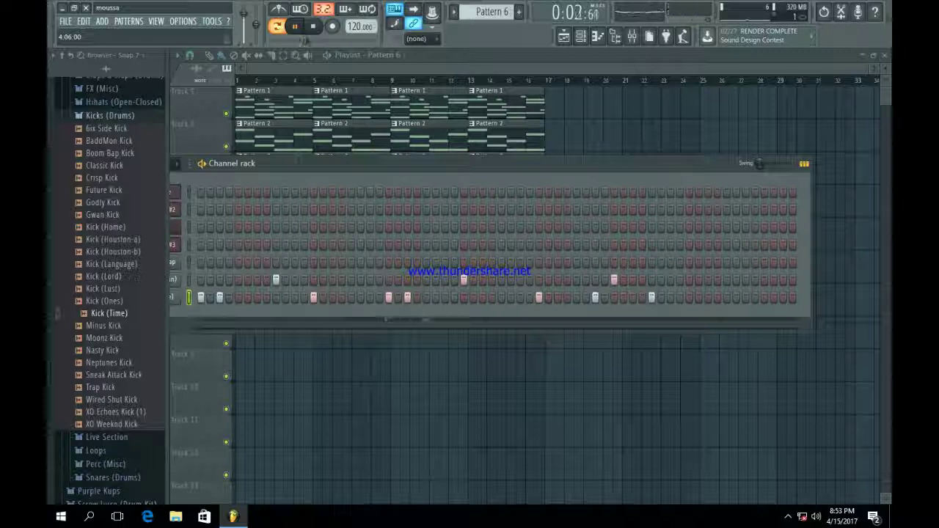
left_click(764, 279)
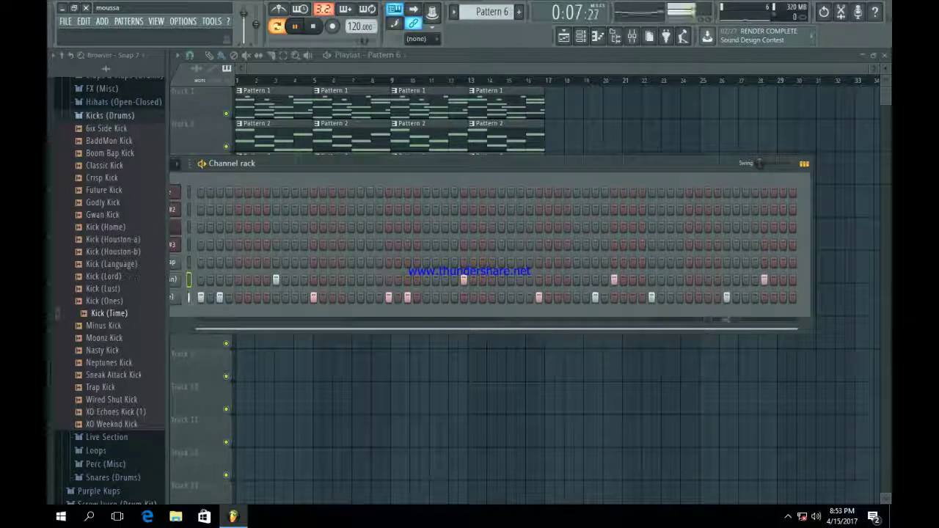
Step: Stop playback and fill playlist track 6 with Pattern 6 clips from bar 1 through bar 16
key("space")
key("F6")
mouse_move(248, 269)
left_mouse_down()
mouse_move(237, 269)
mouse_move(519, 279)
left_mouse_up()
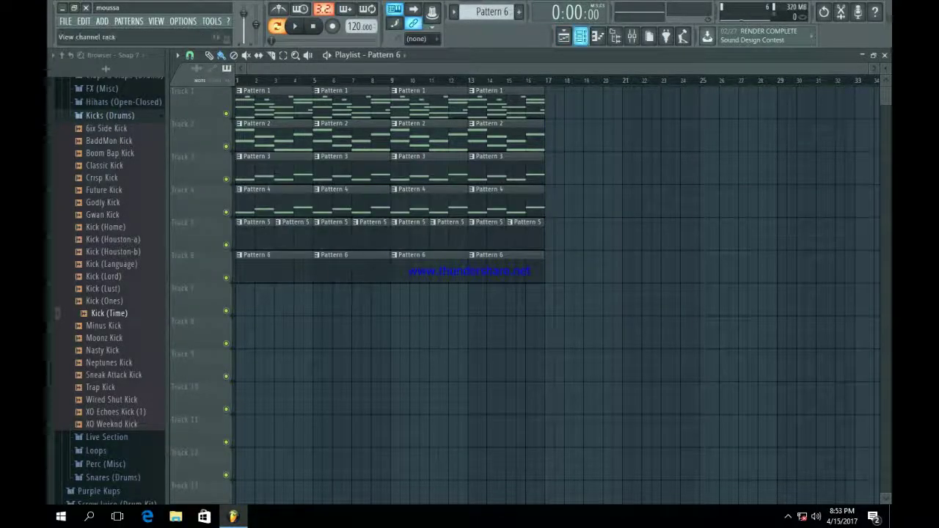
Step: Create the empty Pattern 7 and reposition the channel rack so its channel names are visible
left_click(581, 36)
left_click(518, 12)
left_click_drag(507, 163, 649, 129)
Step: Collapse the Kicks (Drums) folder and open the OVO Drum Kit's Hihats (Open-Closed) folder
scroll(104, 220, "up", 2)
left_click(108, 190)
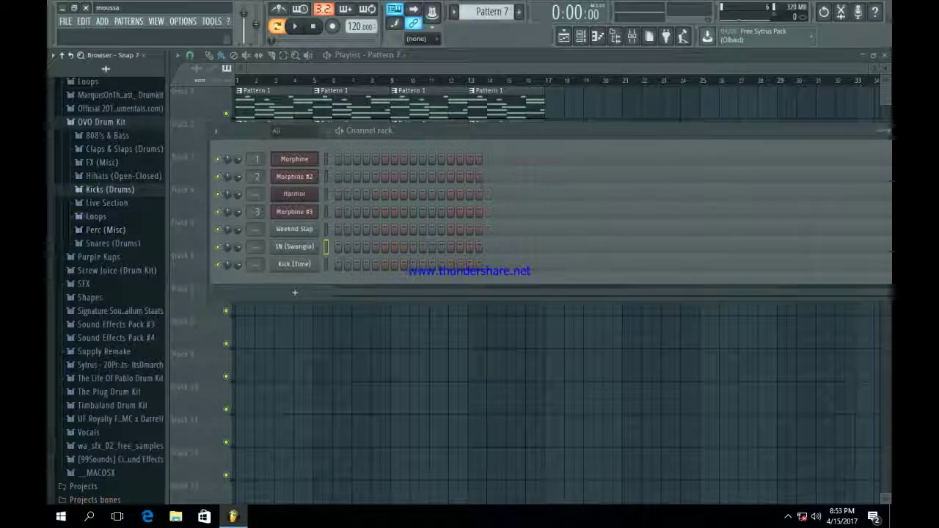
left_click(121, 176)
Step: Audition Click Clack HiHat and open it in a new channel
left_click(117, 214)
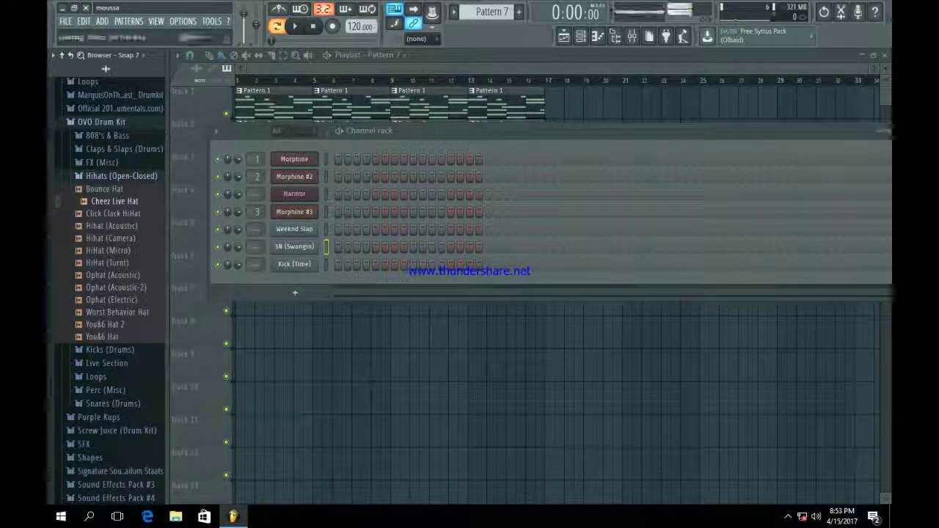
right_click(132, 213)
left_click(149, 225)
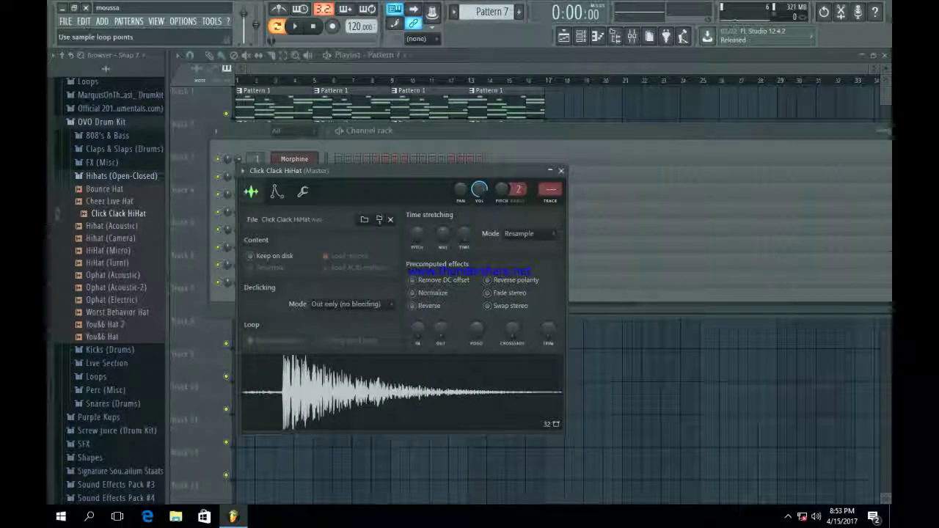
Step: Audition further hi-hats and replace the Click Clack HiHat channel's sample with HiHat (Turnt)
left_click(112, 263)
key("Down")
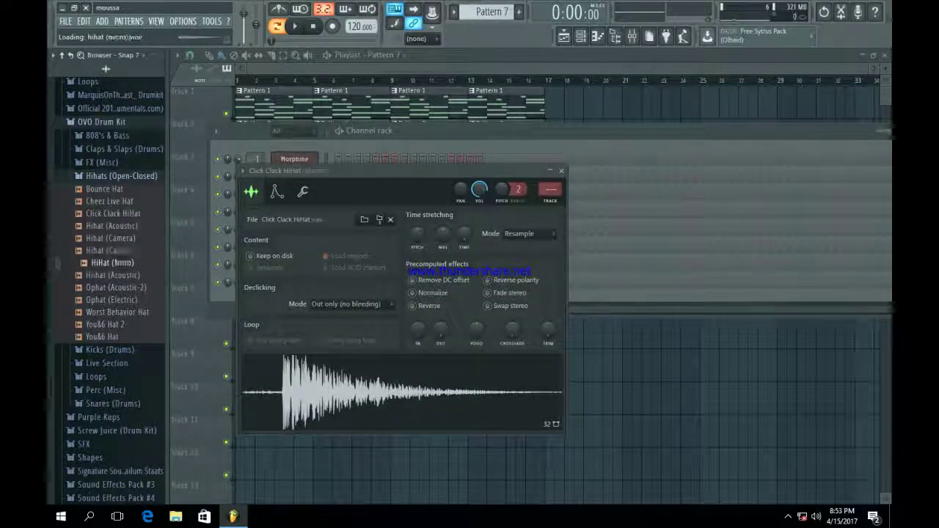
right_click(116, 262)
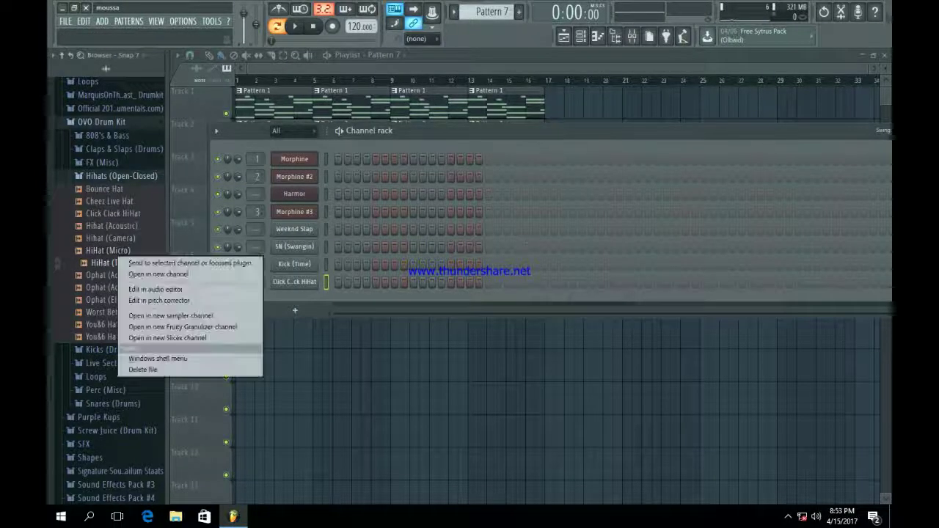
left_click(158, 273)
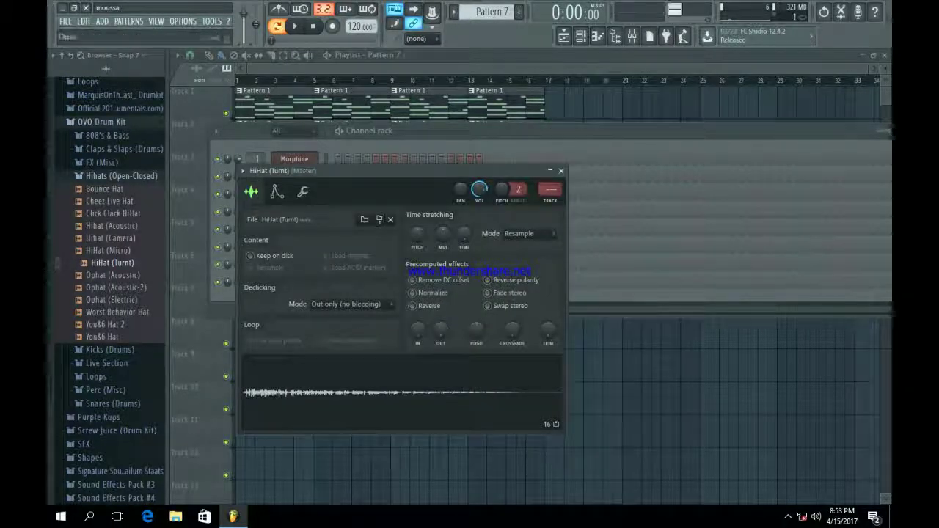
Step: Fill every second step of the HiHat (Turnt) channel in Pattern 7
left_click(561, 171)
right_click(295, 282)
left_click(345, 282)
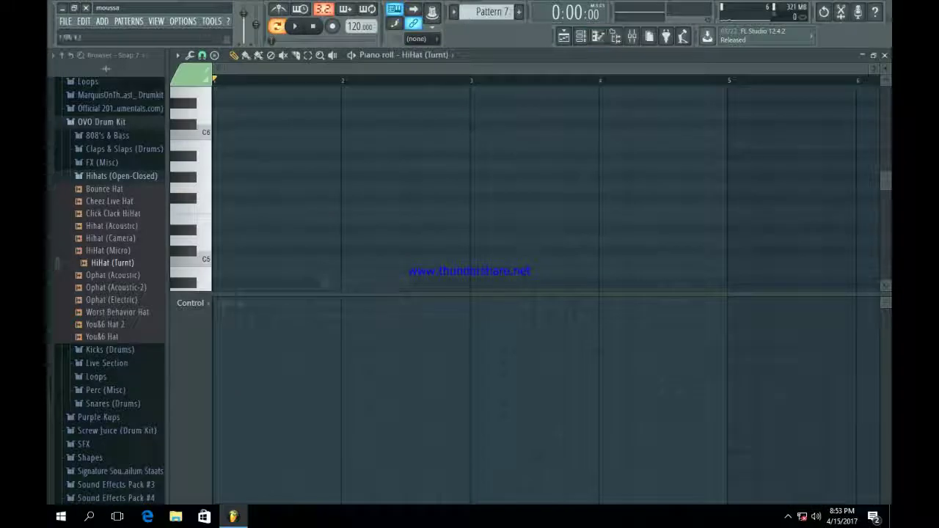
left_click(580, 36)
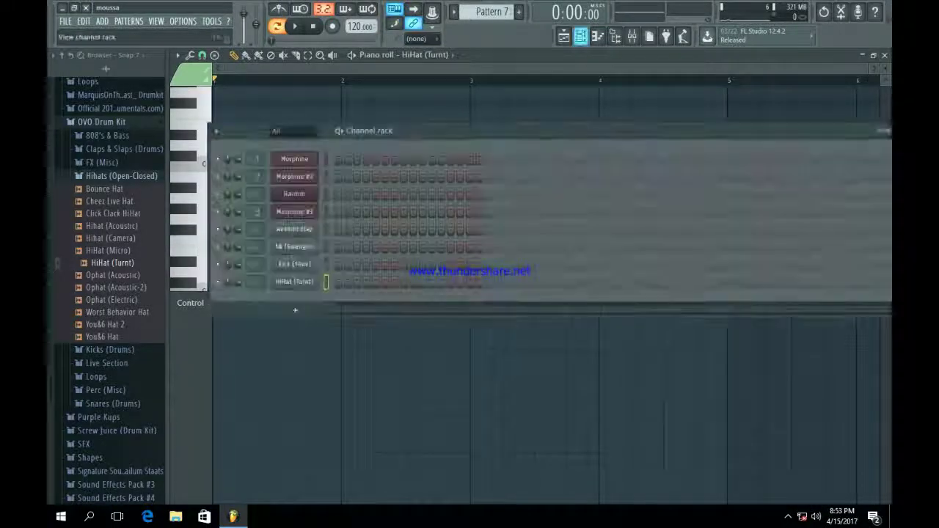
right_click(323, 280)
left_click(444, 320)
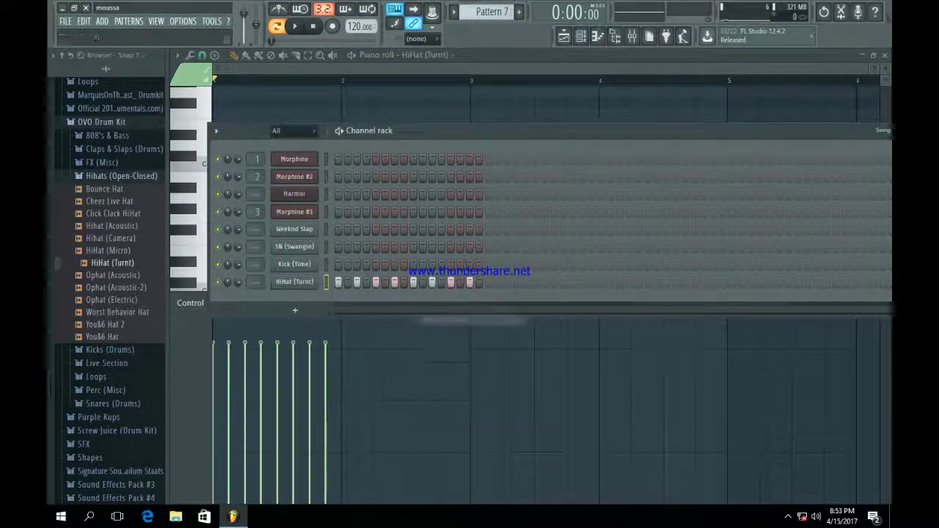
Step: Play the hi-hat loop and shrink the piano roll's velocity lane so the notes can be seen
key("space")
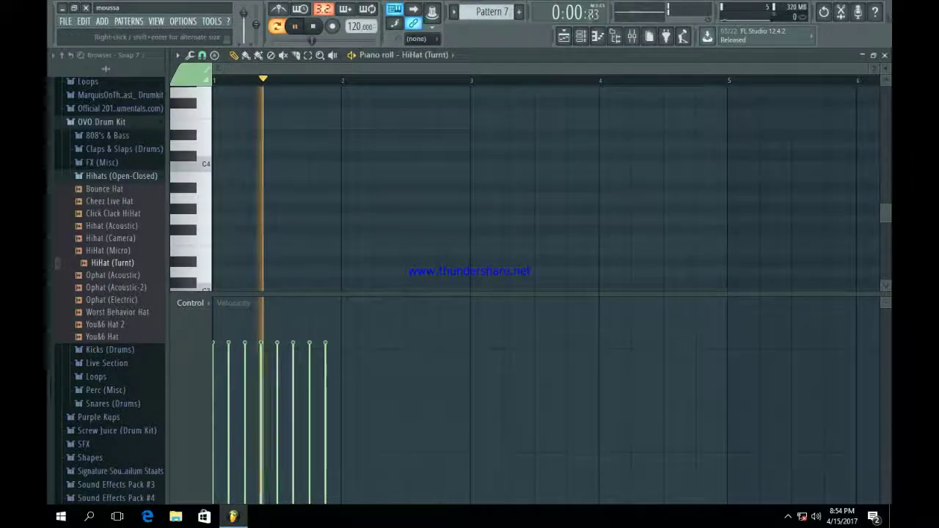
left_click_drag(193, 295, 192, 503)
scroll(273, 356, "up", 8)
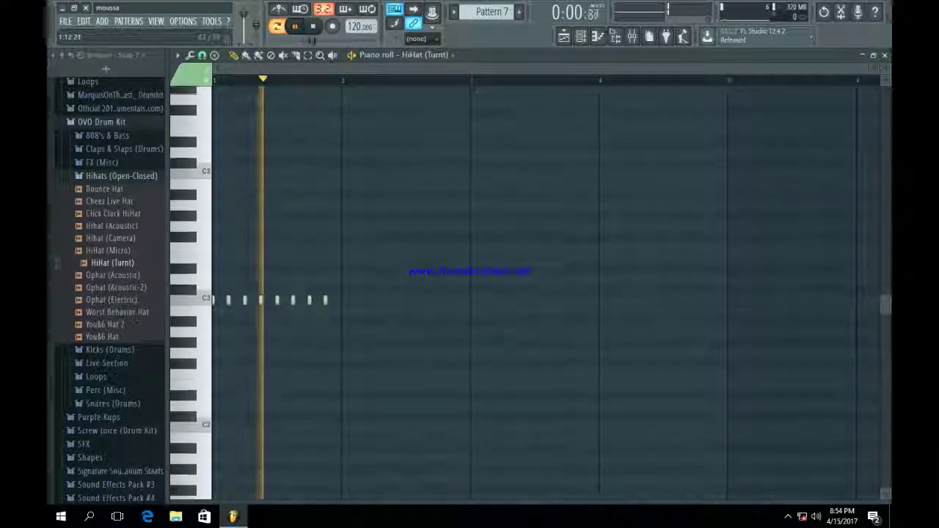
key("space")
Step: Load Ophat (Electric) into the hi-hat channel and duplicate its notes into bar 2
left_click_drag(113, 300, 212, 286)
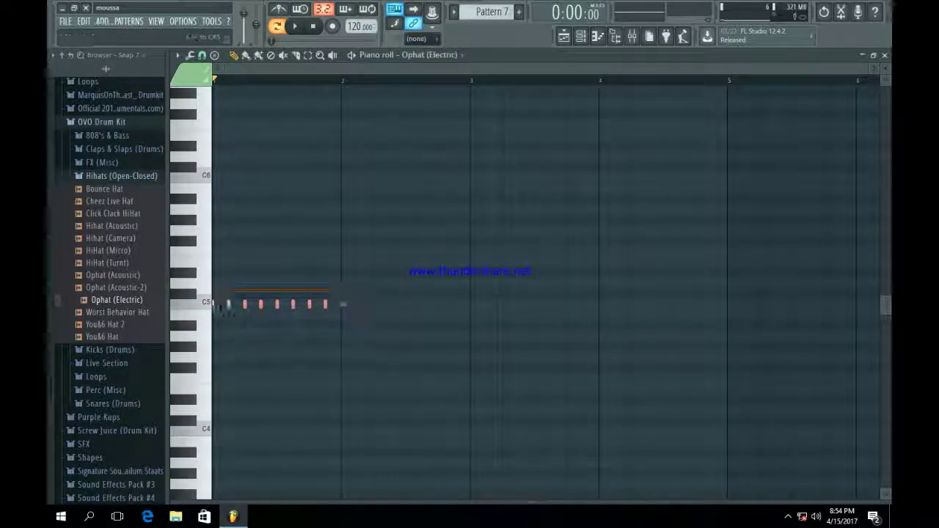
key("ctrl+b")
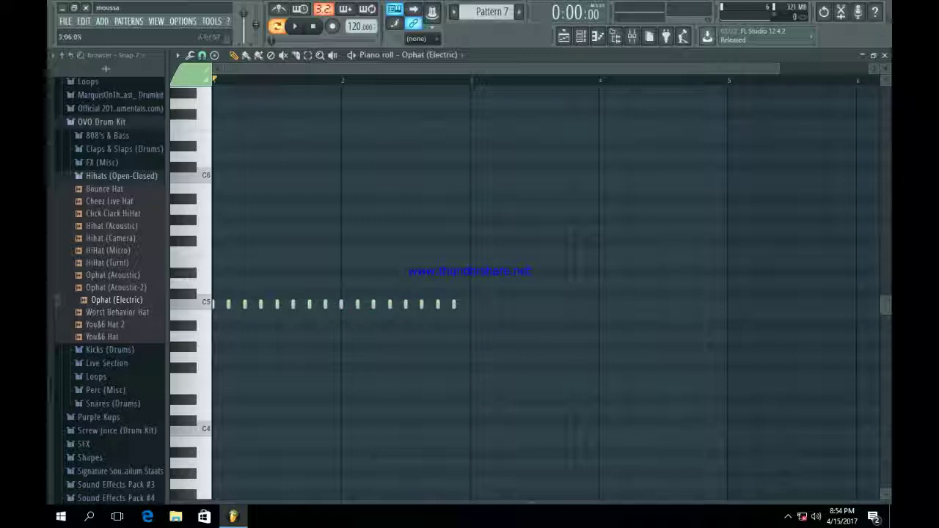
Step: Chop two-step C5 notes into rolls at step 5 of bar 1 and step 3 of bar 2, and add a C5 note at step 14 of bar 1
left_click_drag(779, 68, 497, 69)
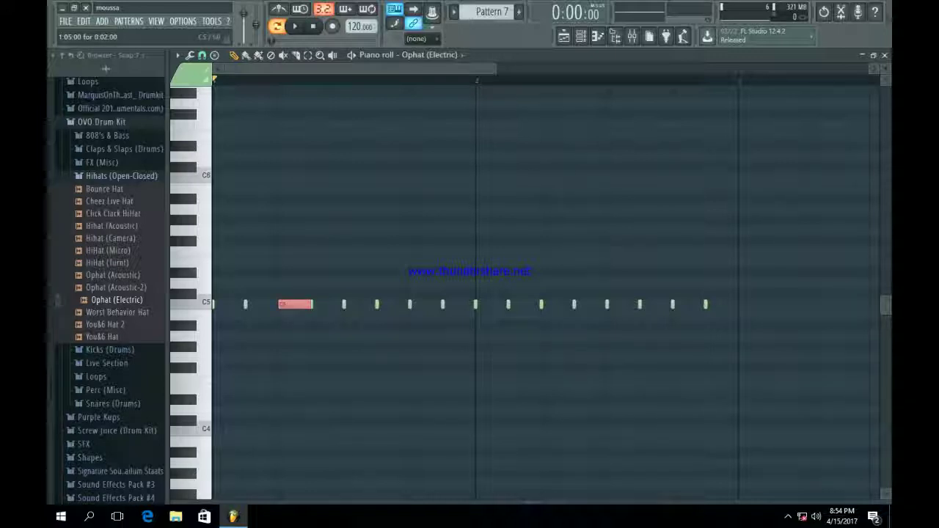
key("ctrl+u")
left_click(328, 304, "ctrl")
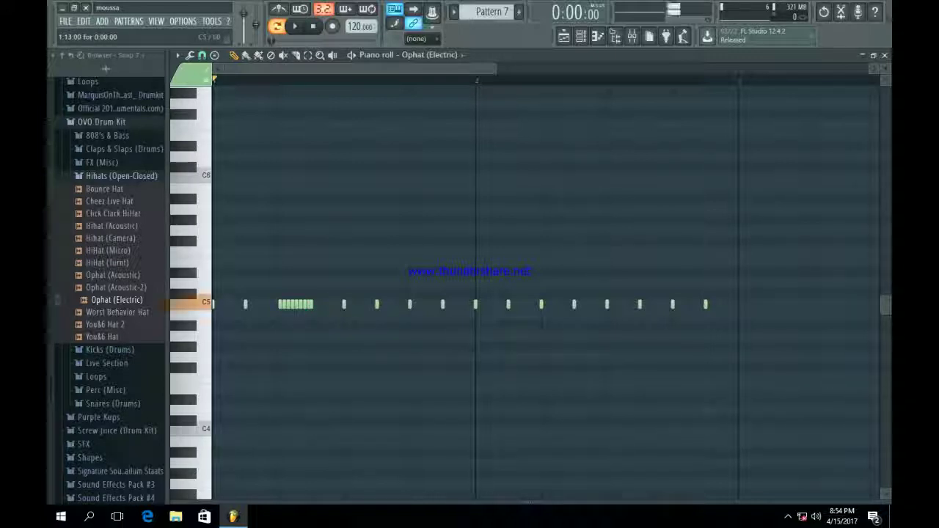
left_click(426, 304)
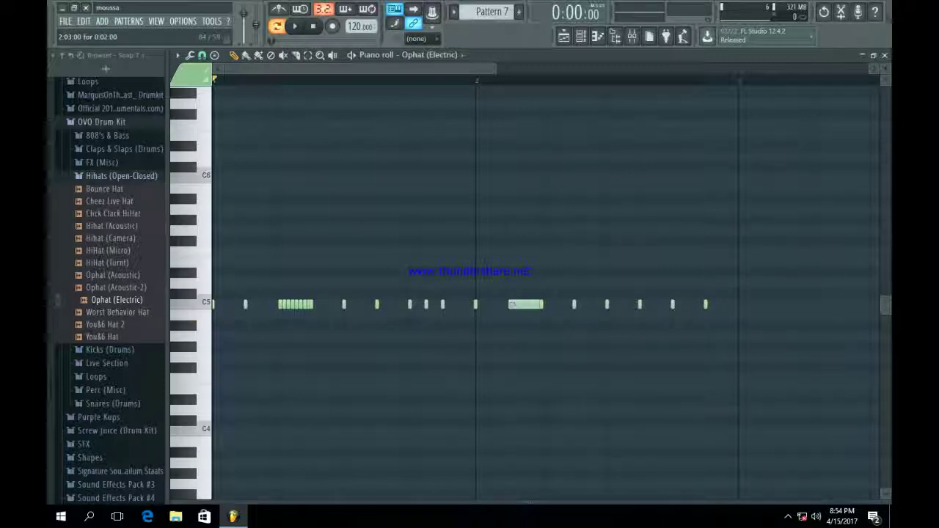
key("ctrl+u")
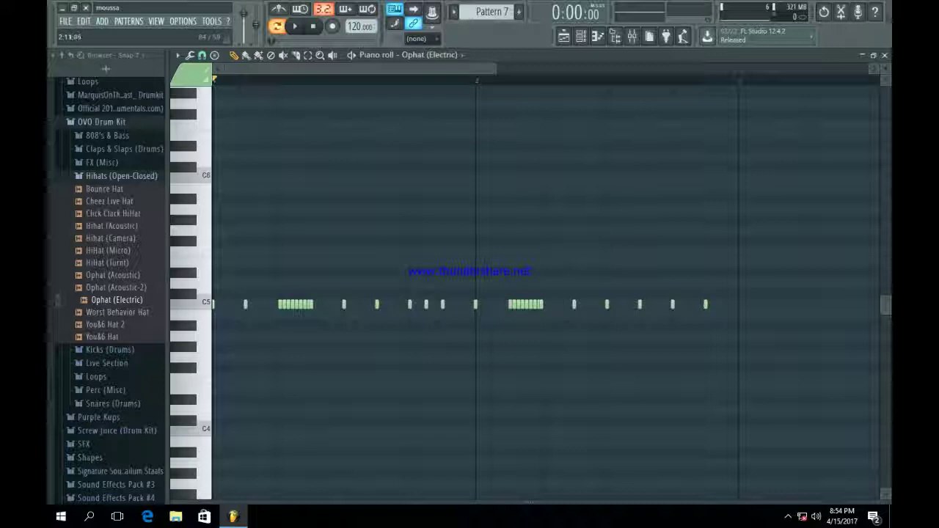
Step: Add two extra C5 notes near the end of bar 2 and play the pattern
double_click(706, 304)
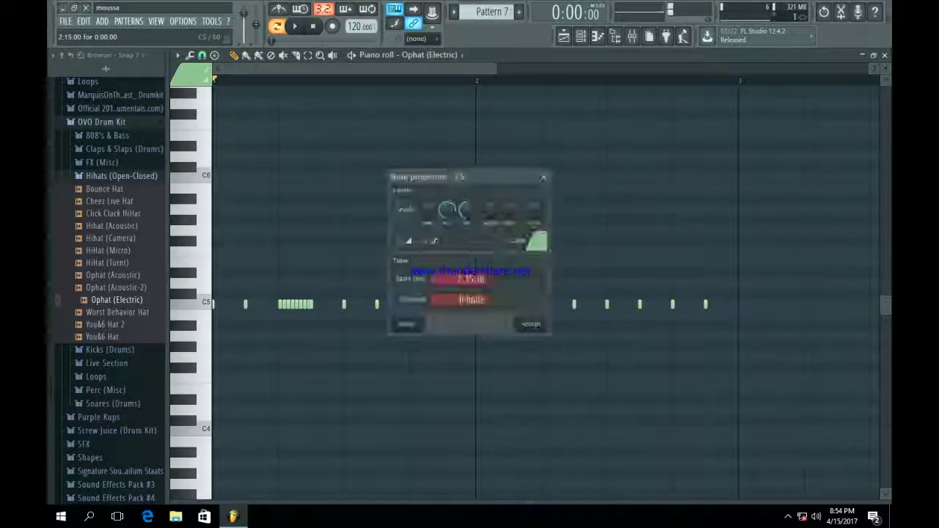
key("Escape")
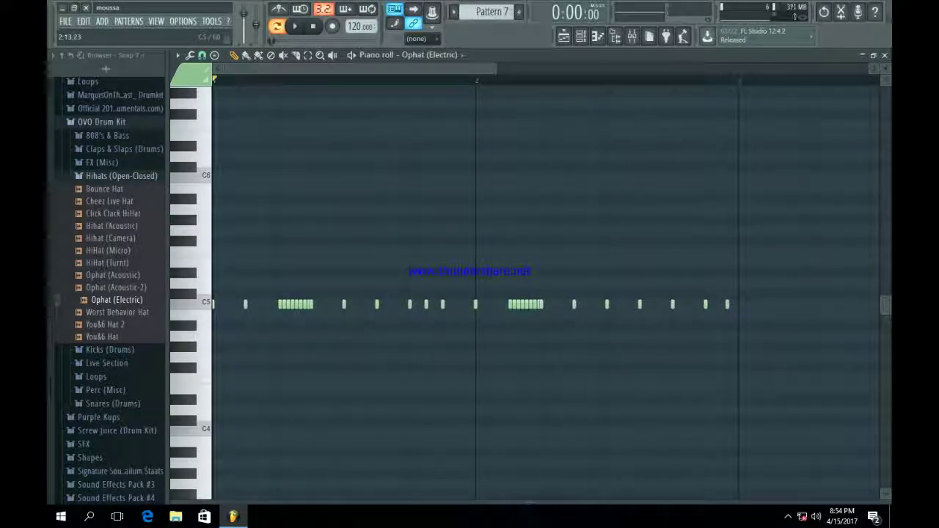
key("space")
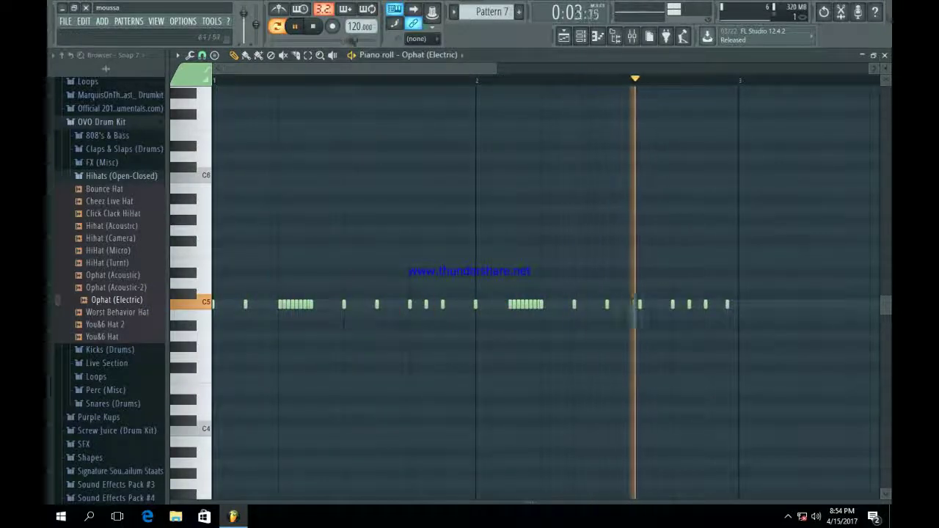
Step: Replace the channel's Ophat (Electric) sample with HiHat (Turnt) and play the pattern again
right_click(129, 260)
left_click(162, 264)
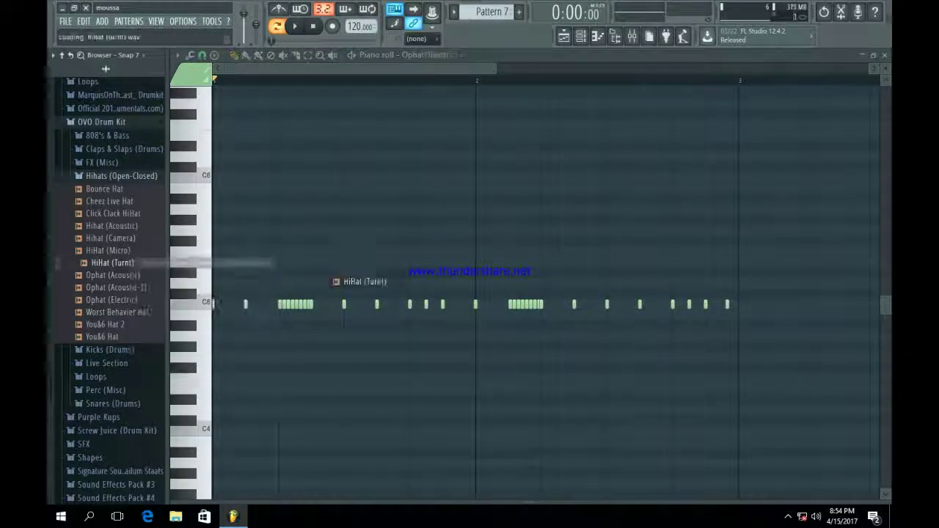
key("space")
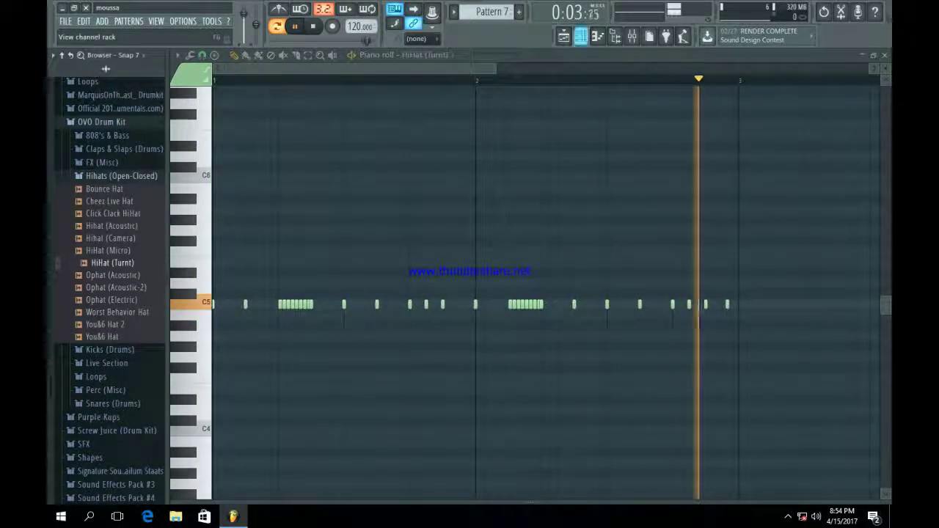
Step: Move the last C5 note of bar 2 slightly earlier and listen to the loop
left_click(564, 35)
left_click(564, 36)
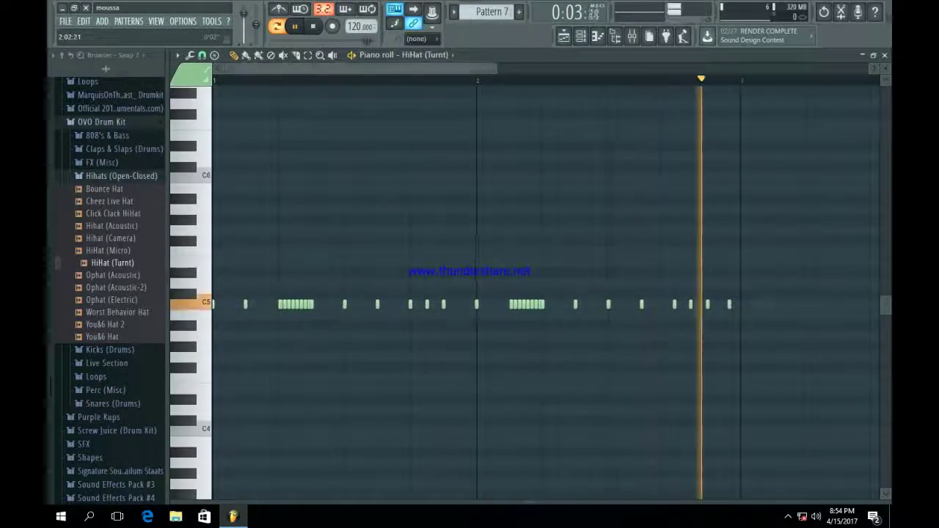
left_click_drag(499, 68, 448, 68)
key("space")
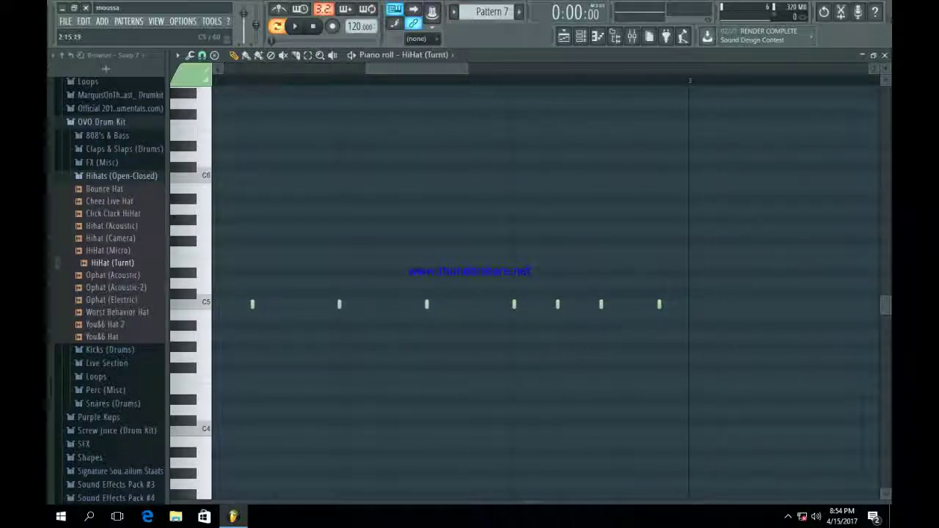
key("space")
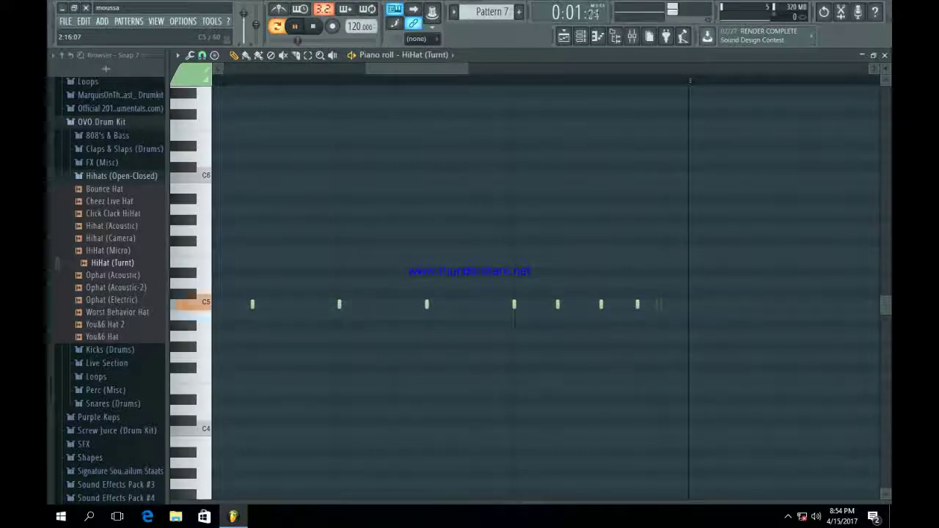
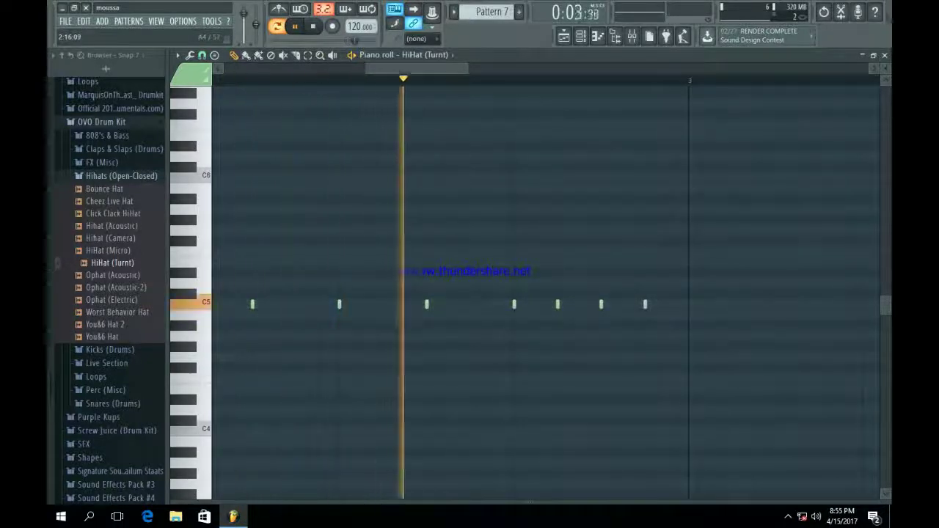
Step: Stop playback and fill playlist track 7 with Pattern 7 clips from bar 1 through bar 16
key("F5")
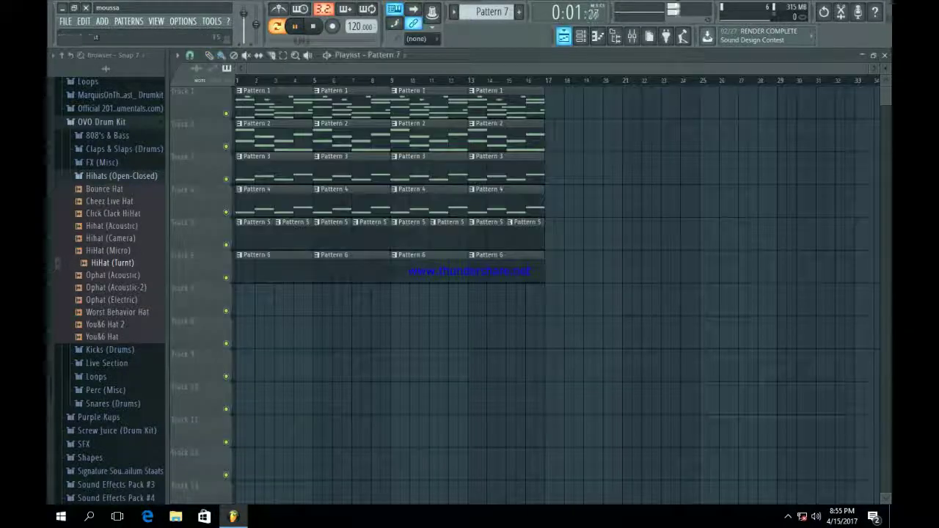
key("space")
left_click_drag(253, 297, 522, 299)
Step: Audition Worst Behavior Hat, You&6 Hat 2 and the three Ophat samples
left_click(117, 313)
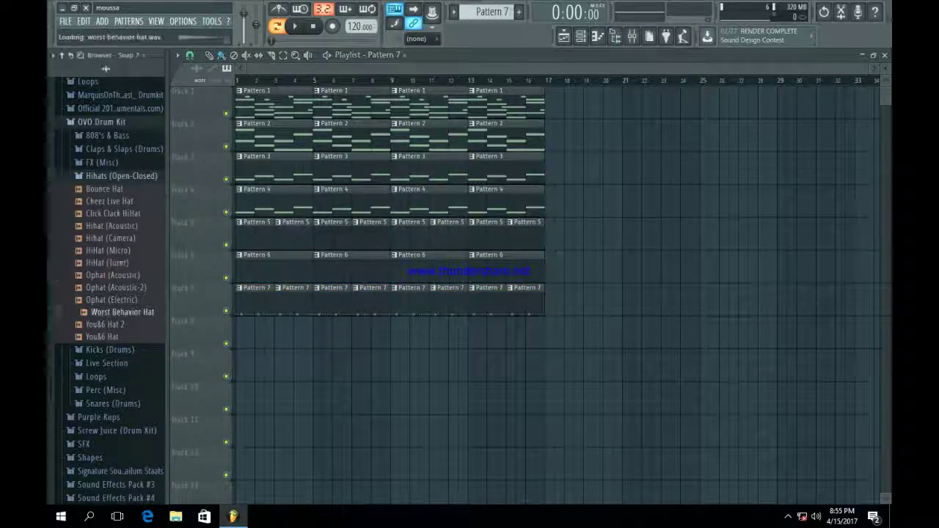
left_click(110, 325)
left_click(114, 300)
left_click(116, 288)
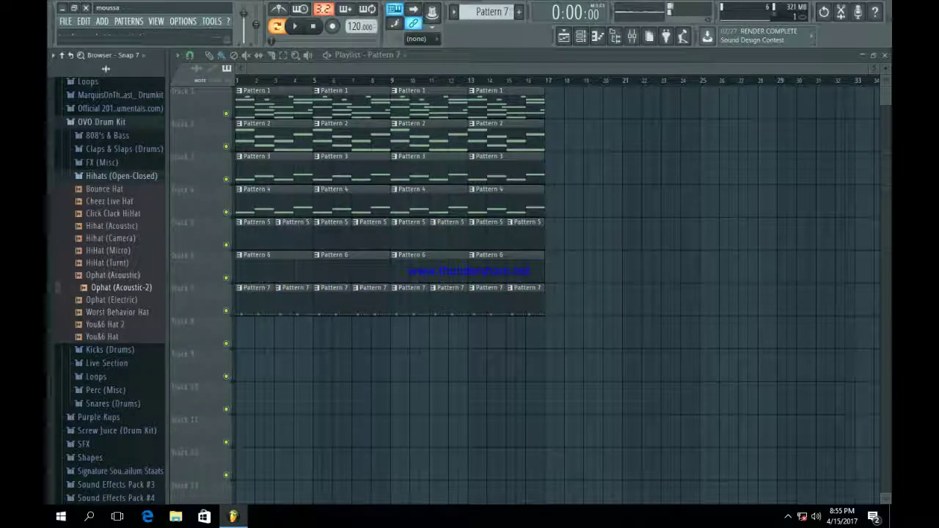
left_click(113, 275)
left_click(114, 300)
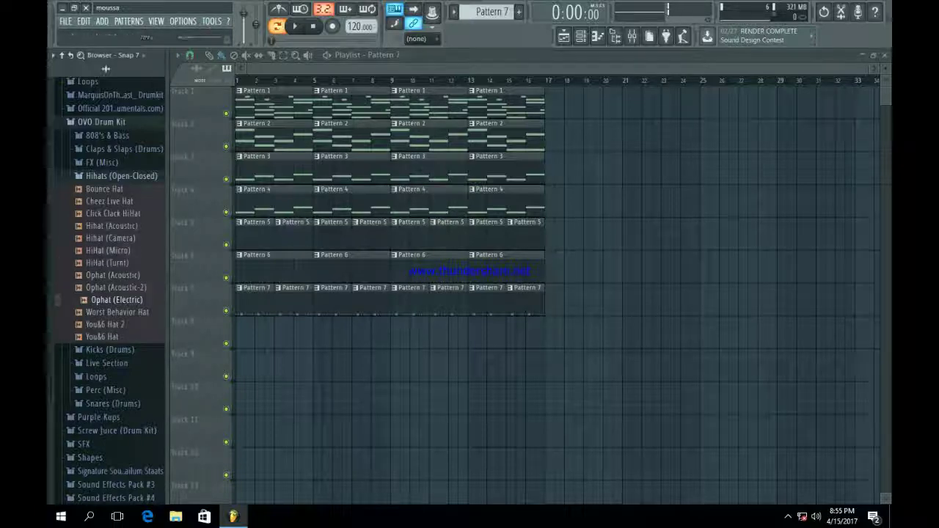
Step: Show the channel rack and open Ophat (Electric) in a new channel
key("F6")
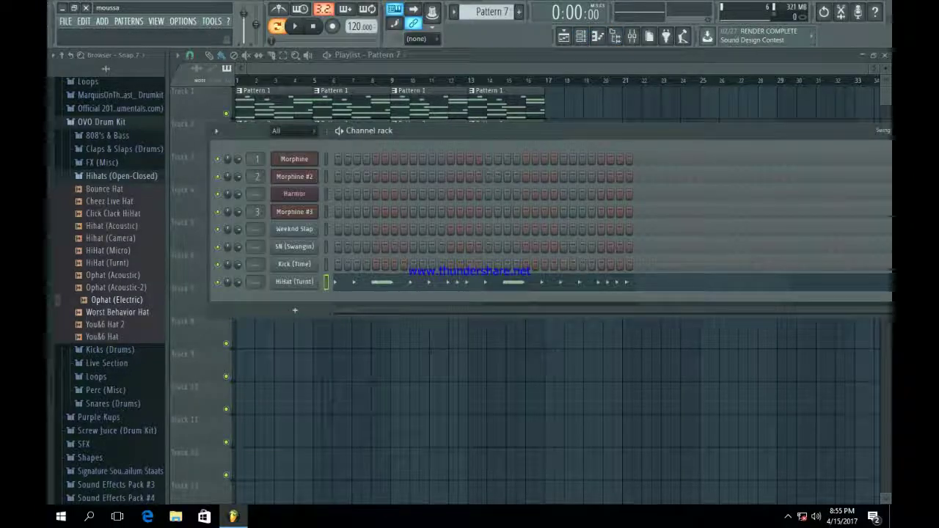
right_click(132, 299)
left_click(174, 311)
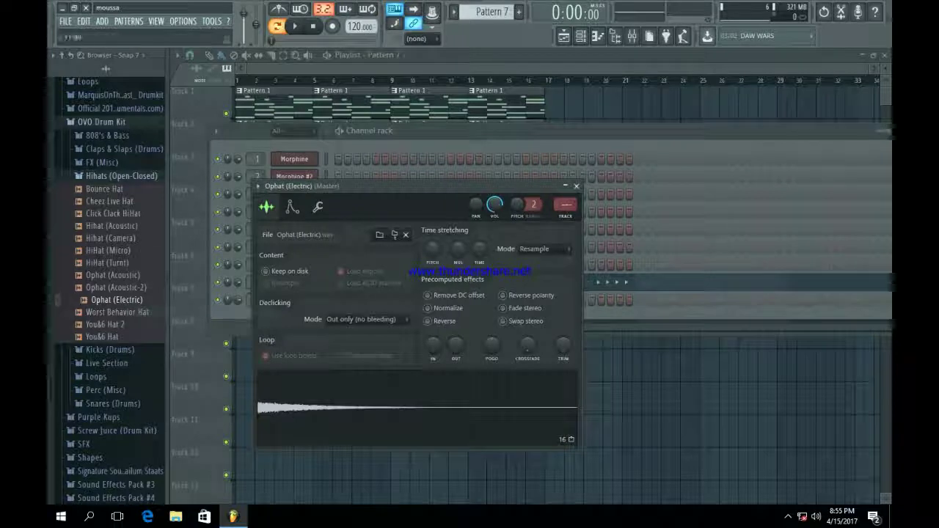
Step: Enable Ophat (Electric)'s volume envelope and shape it with a longer hold and no decay, sustain or release, testing the sound
left_click(318, 206)
left_click(292, 207)
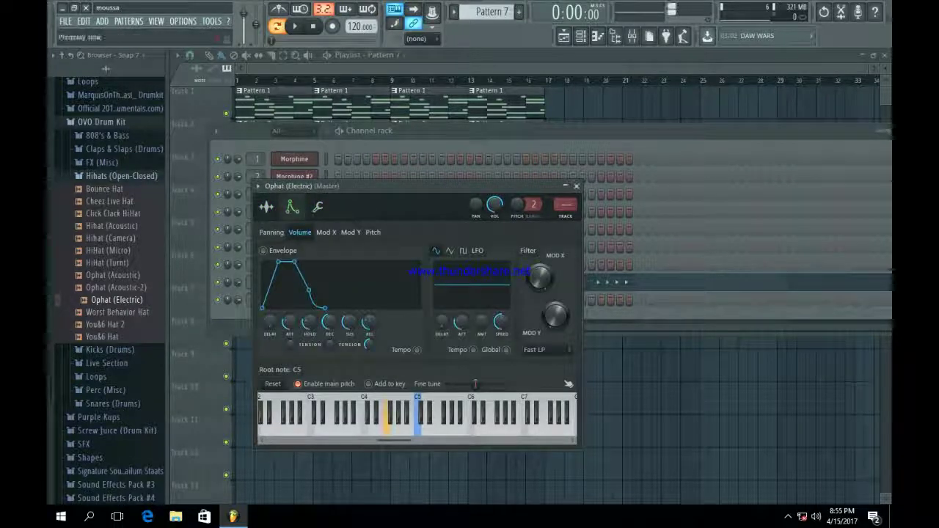
left_click(262, 251)
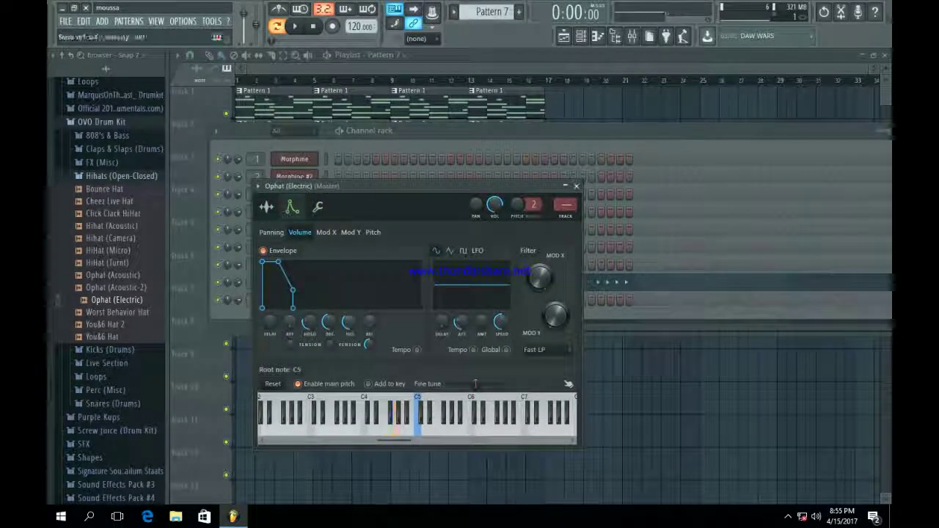
key("b")
left_click_drag(293, 290, 310, 308)
key("n")
key("n")
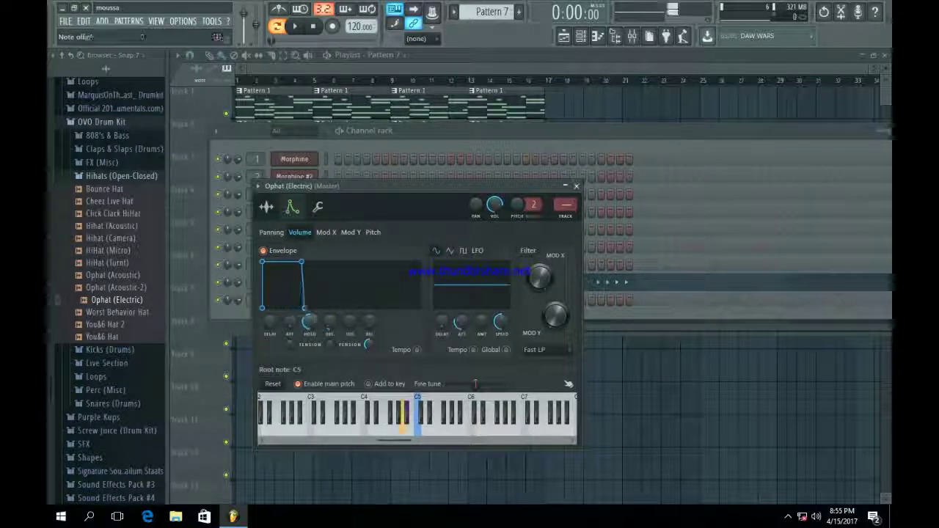
key("n")
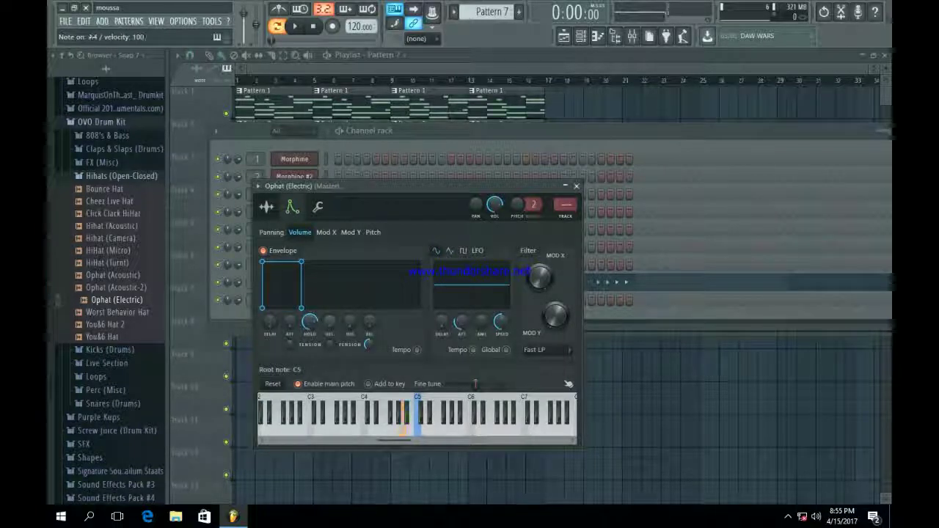
Step: Close the channel settings and place Ophat (Electric) hits on steps 9 and 21 of Pattern 7
left_click(576, 186)
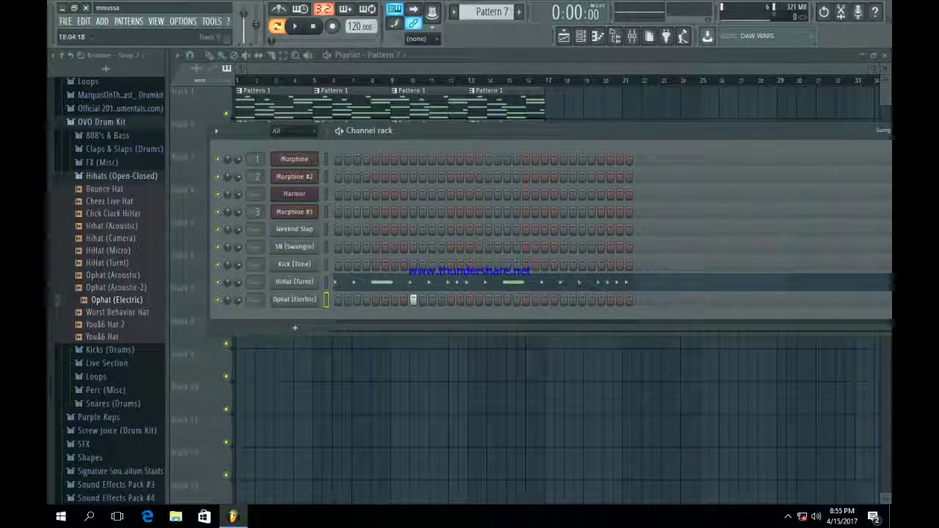
left_click(526, 300)
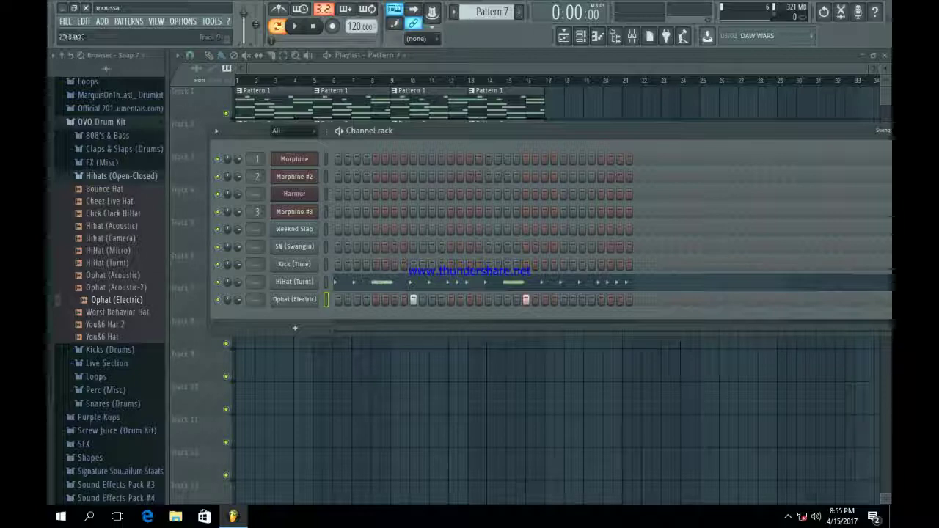
Step: Check the playlist arrangement, bring the channel rack back and switch to a new empty Pattern 8
key("F6")
mouse_move(245, 323)
left_mouse_down()
mouse_move(490, 328)
mouse_move(280, 331)
left_mouse_up()
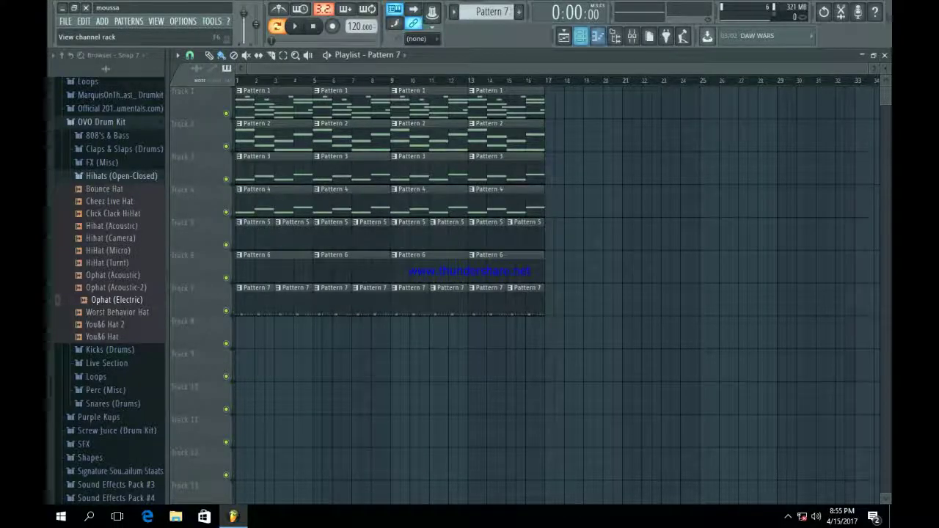
key("F6")
left_click(519, 12)
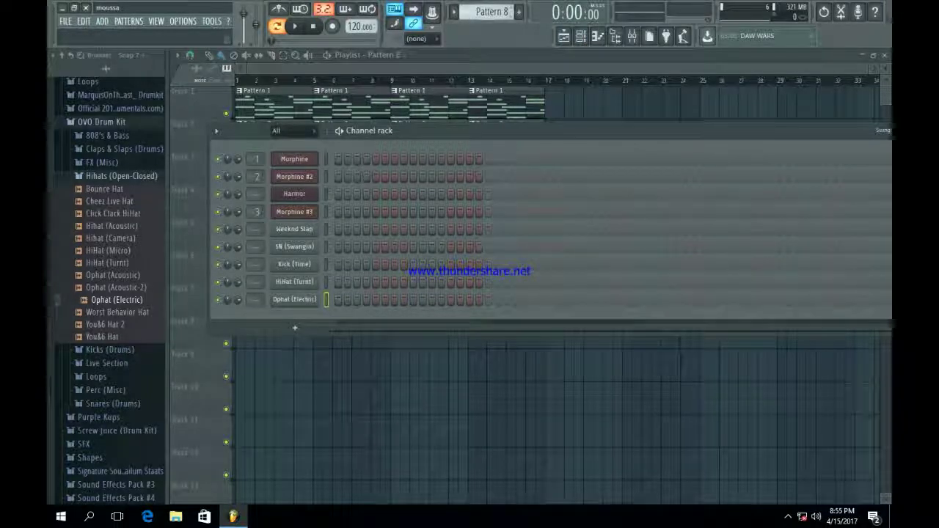
Step: Open the OVO Drum Kit's Perc (Misc) folder and audition hat samples including OX_JuxHat_, Maybach Ride, Hard Hat and Double Open Hat
left_click(122, 176)
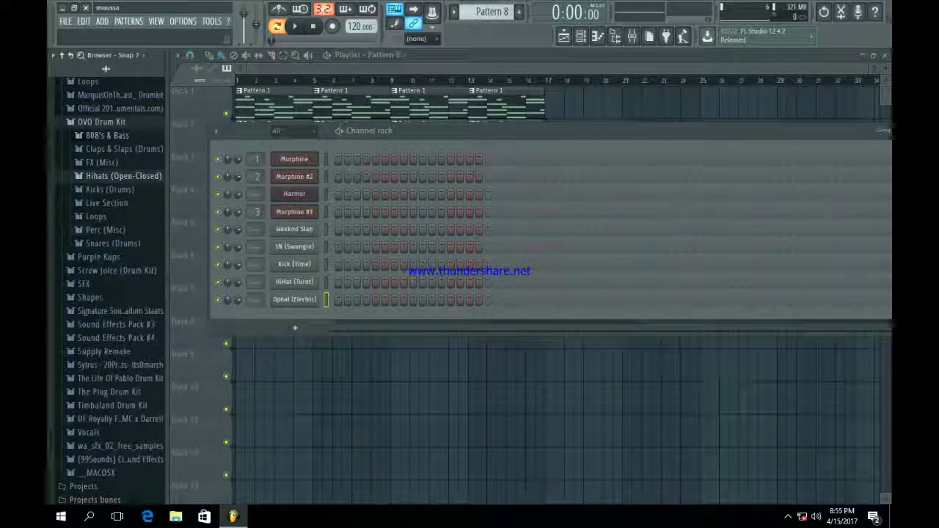
left_click(110, 230)
left_click_drag(110, 307, 136, 345)
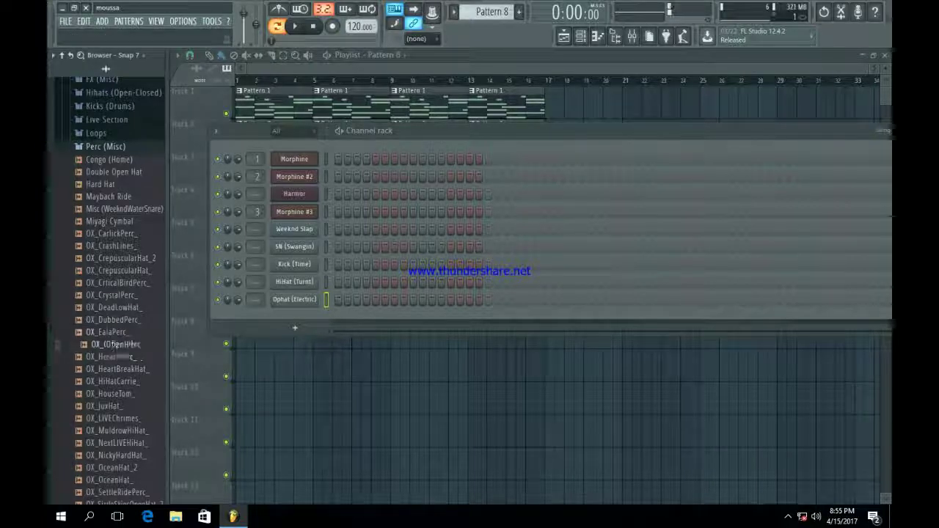
left_click(112, 382)
left_click(110, 406)
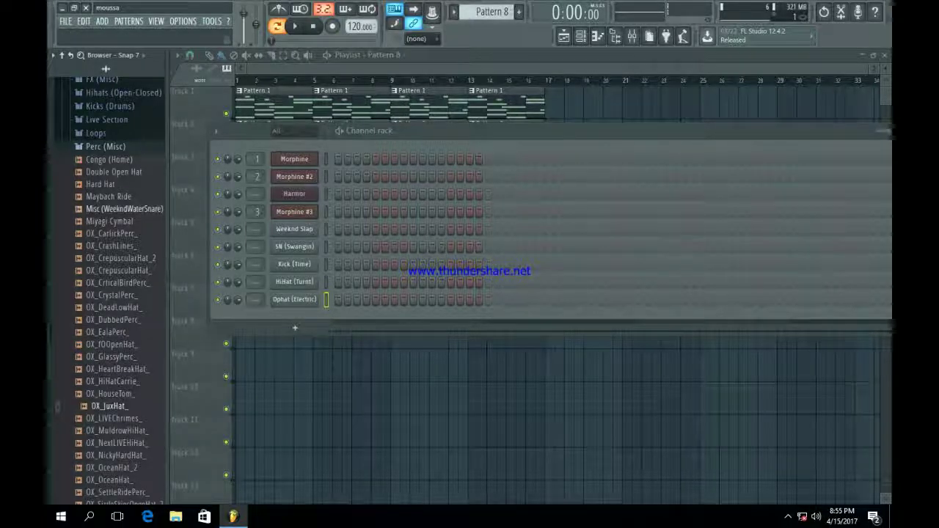
left_click(108, 197)
left_click(104, 184)
left_click(110, 172)
Step: Audition OX_SettleRidePerc_, the Perc (Lust) sounds, Quick Shaker, the Electric and Emo toms and the Scratch sample
scroll(113, 220, "down", 4)
left_click(118, 345)
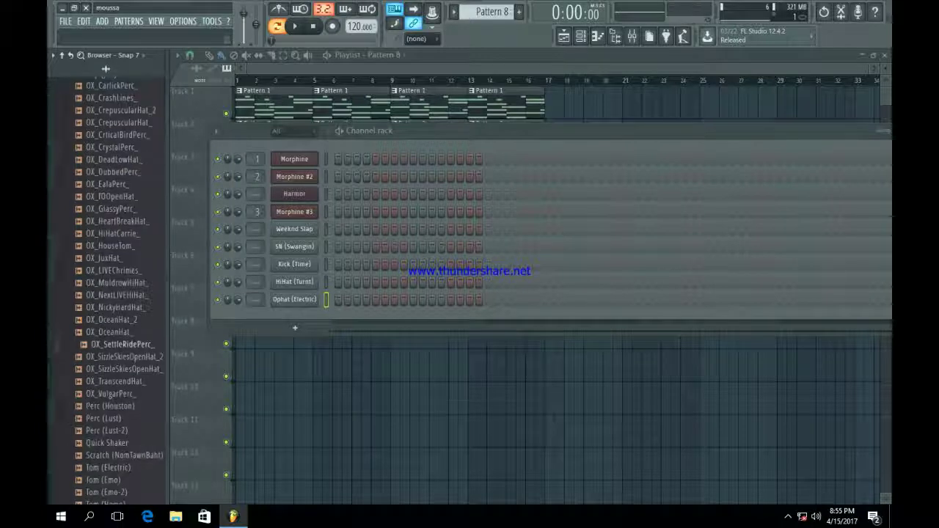
left_click(108, 419)
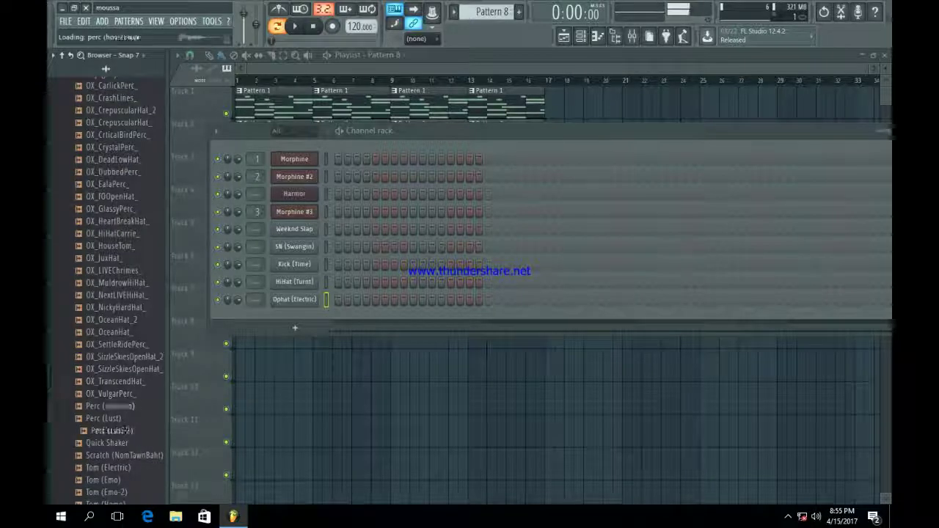
scroll(126, 430, "down", 2)
left_click(121, 370)
left_click(119, 394)
left_click(119, 407)
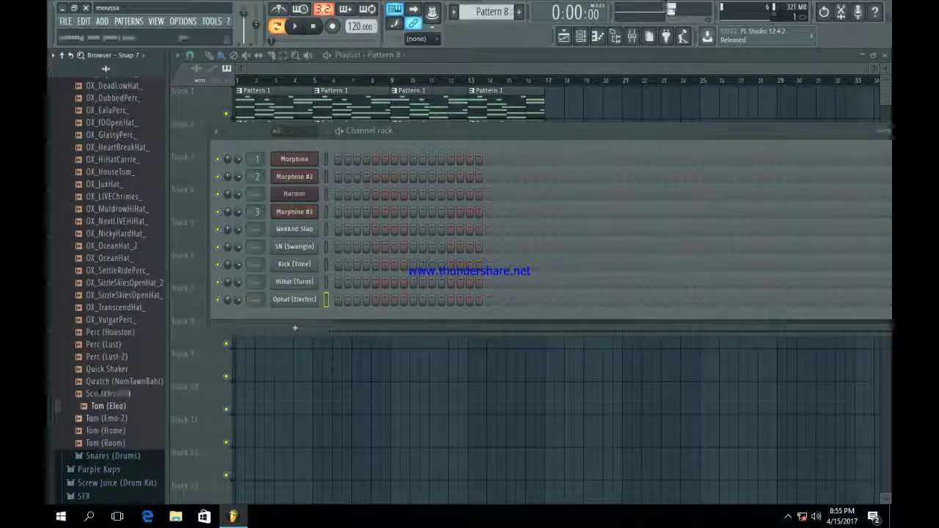
left_click(121, 382)
Step: Audition OX_TranscendHat_, the two OX_SizzleSkiesOpenHat samples, OX_SettleRidePerc_ and OX_OceanHat_2
left_click(122, 296)
left_click(121, 308)
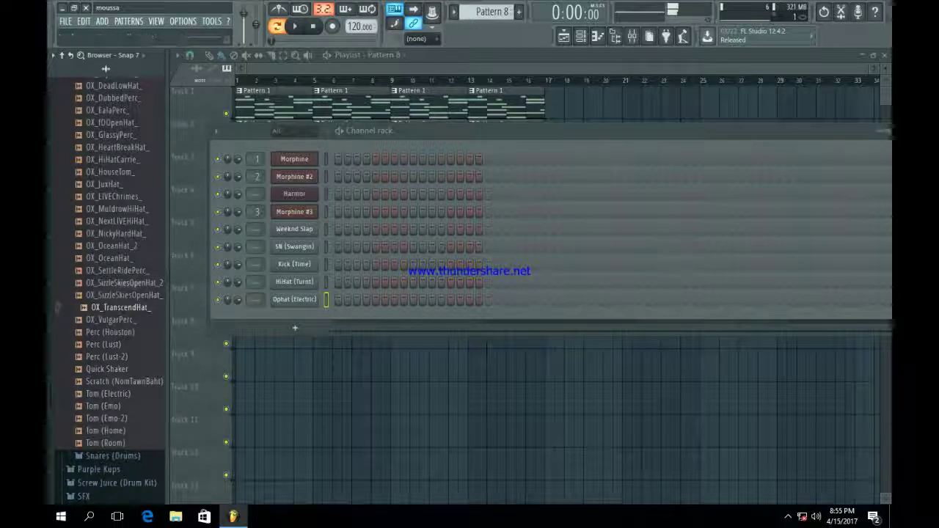
left_click(123, 270)
left_click(123, 283)
left_click(118, 246)
scroll(118, 235, "up", 2)
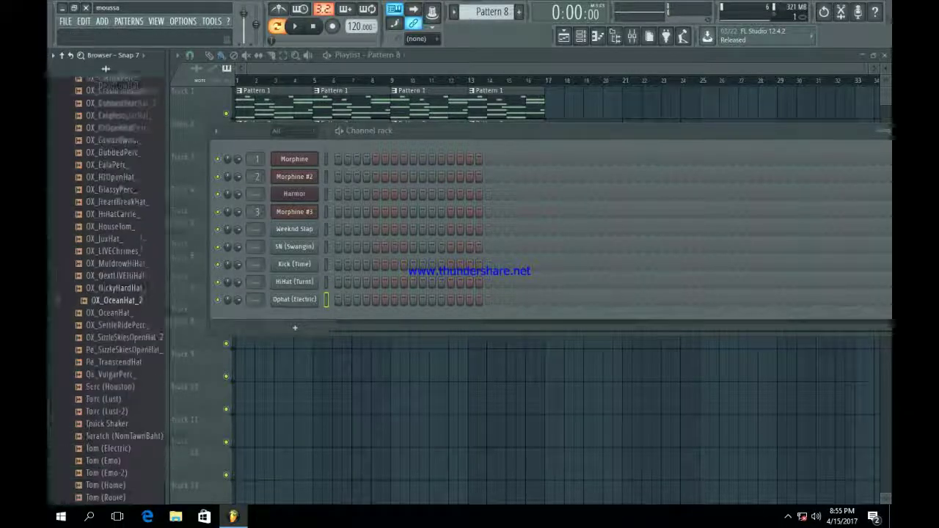
Step: Audition the Perc (Misc) samples one by one from OX_LIVEChrimes_ back up to OX_CarlickPerc_
left_click(119, 271)
key("Up")
key("Up")
key("Up")
key("Up")
key("Up")
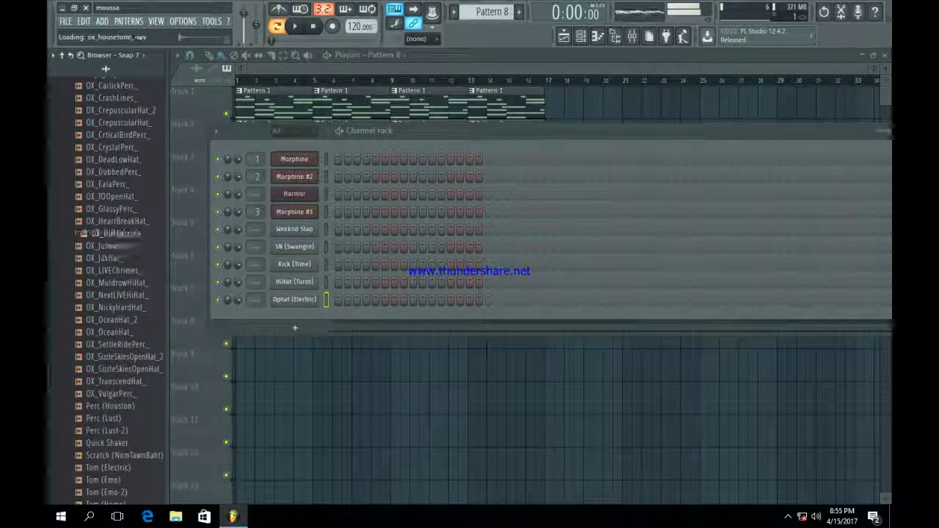
scroll(117, 286, "up", 4)
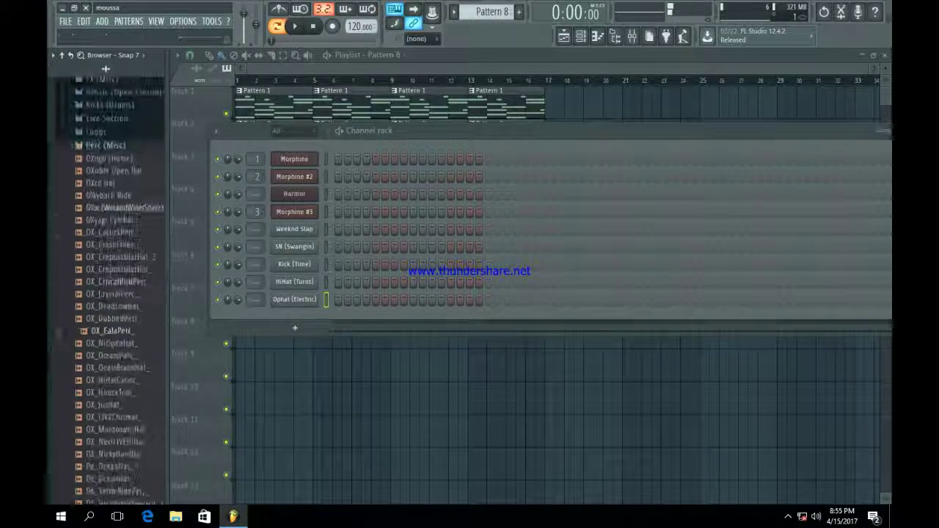
key("Up")
key("Up")
key("Up")
key("Up")
key("Up")
key("Up")
key("Up")
key("Up")
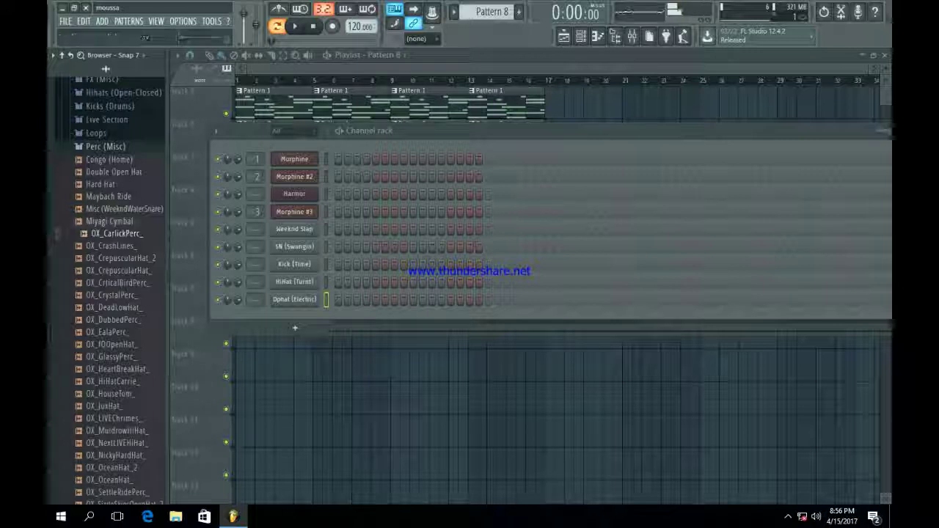
Step: Audition the remaining Perc (Misc) samples from Miyagi Cymbal up to Congo (Home)
key("Up")
key("Up")
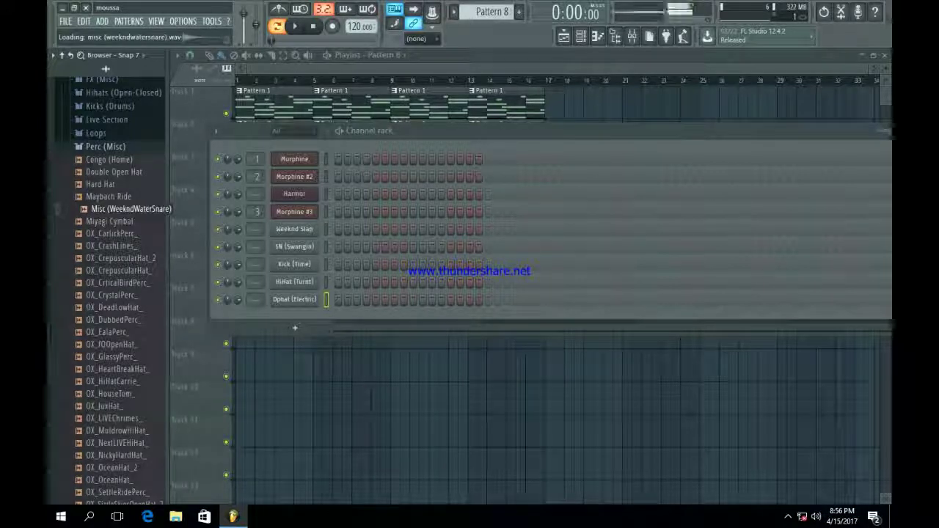
key("Up")
key("Up")
key("Up")
key("Up")
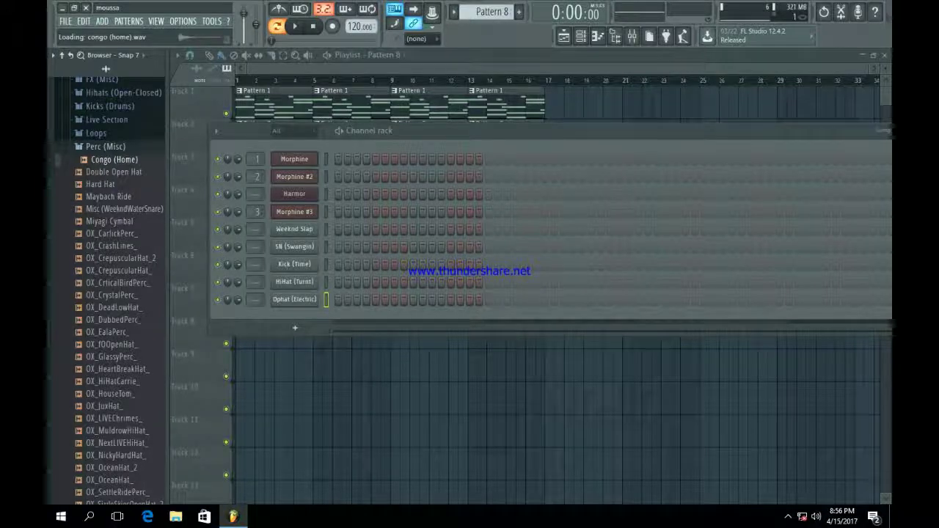
Step: Open Congo (Home) in a new channel and close its channel settings
right_click(117, 155)
left_click(136, 172)
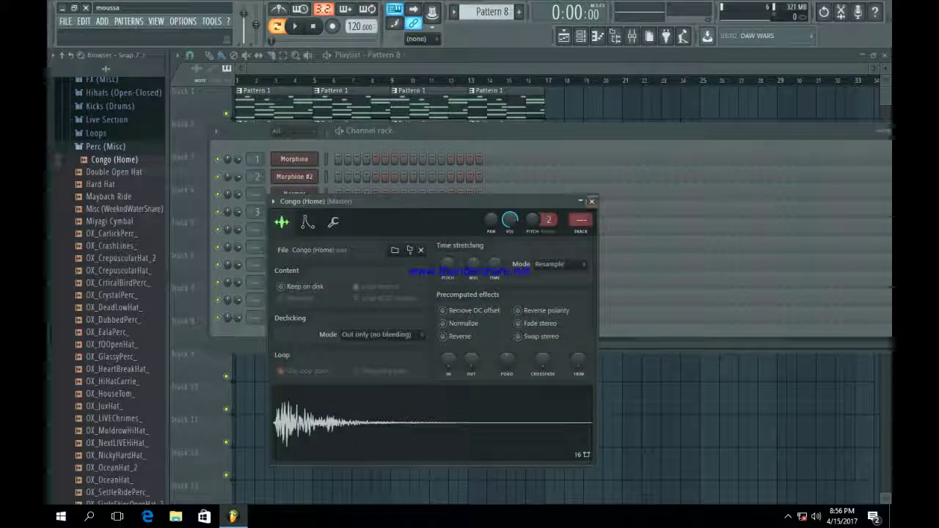
left_click(591, 201)
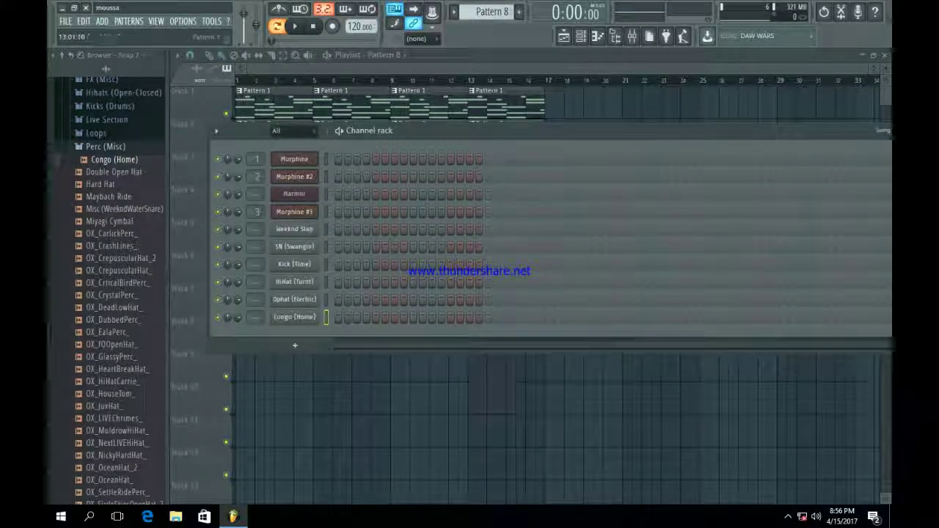
Step: Place Congo (Home) hits on steps 17 and 27 of Pattern 8, comparing against the drum hits in Patterns 5, 6 and 7
left_click(489, 317)
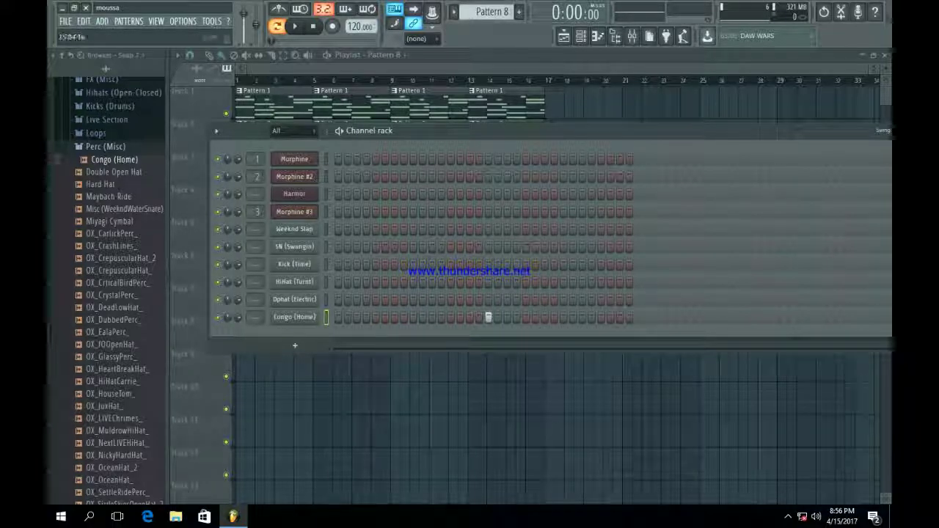
key("Left")
key("Left")
key("Right")
key("Right")
key("Right")
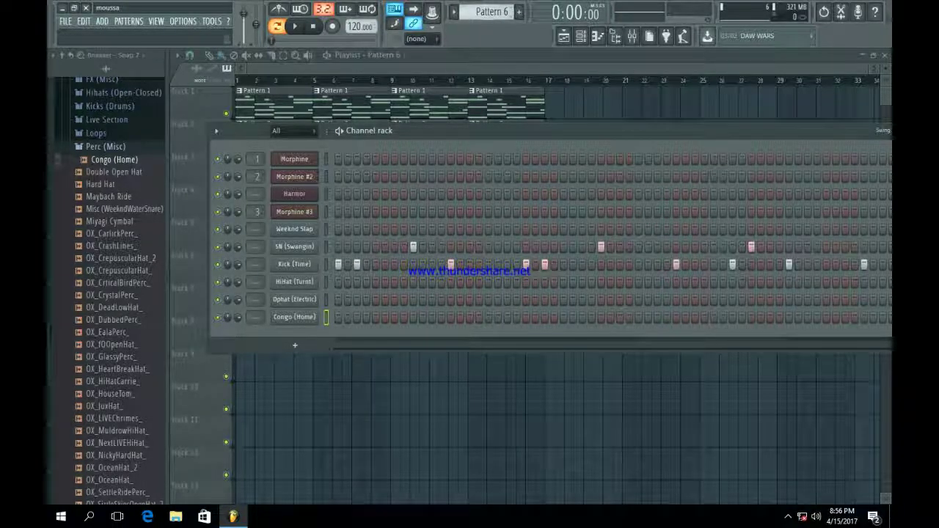
key("Left")
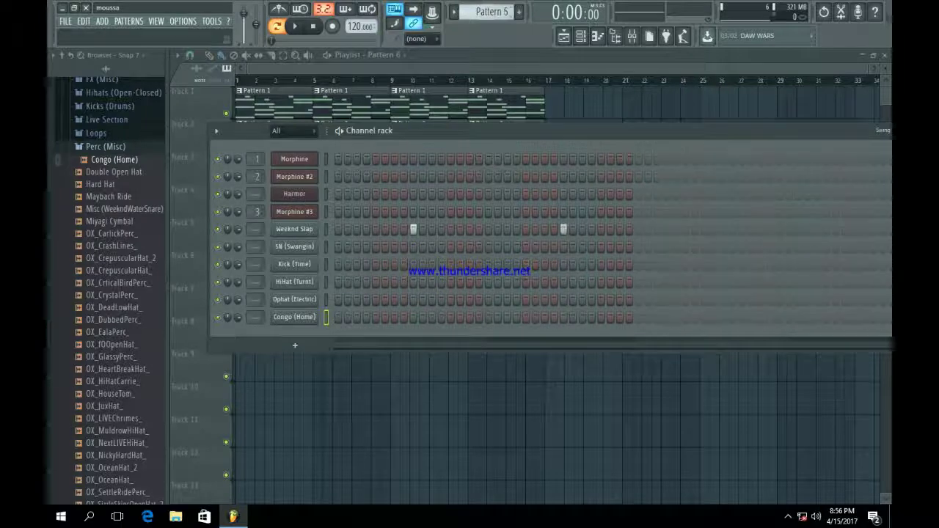
key("Left")
key("Right")
key("Right")
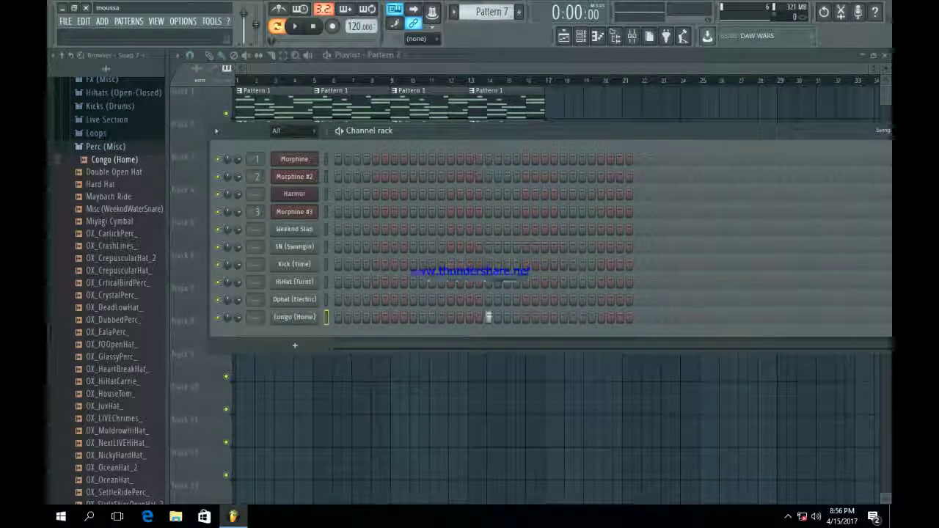
key("Left")
key("Left")
key("Left")
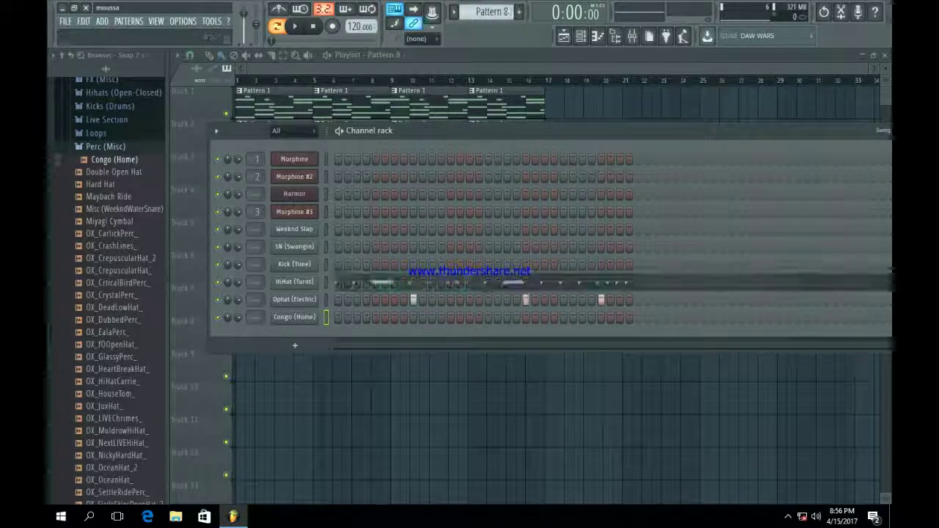
key("Right")
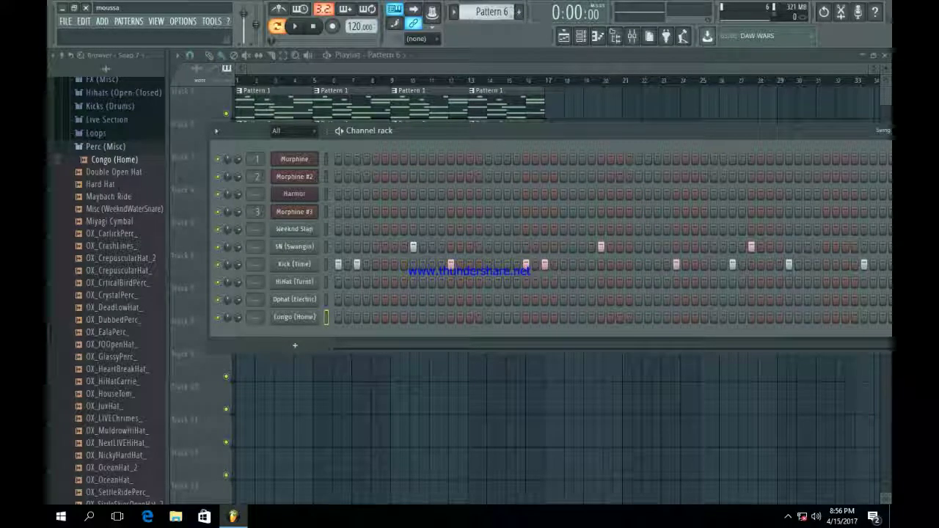
key("Right")
key("Right")
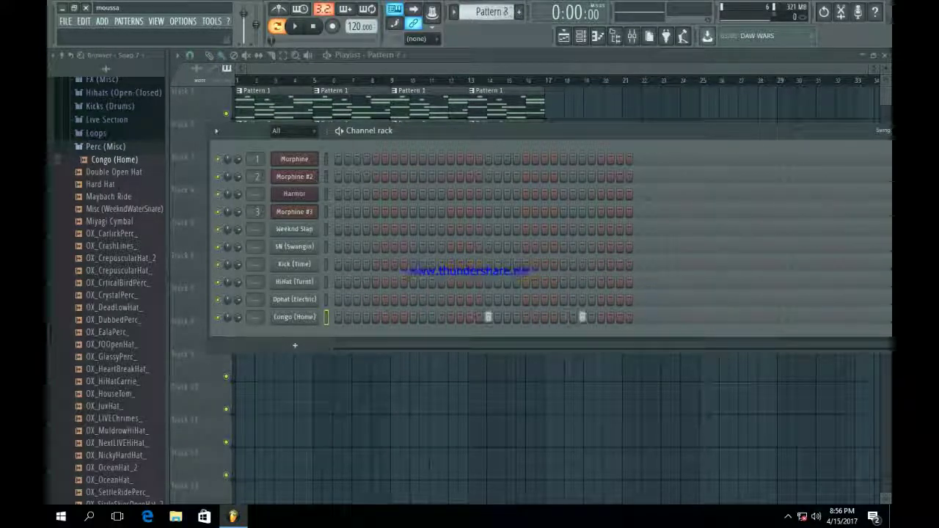
Step: Add Congo (Home) hits on steps 41 and 53 of Pattern 8, comparing against the kick and snare hits in Pattern 6
left_click_drag(645, 131, 365, 143)
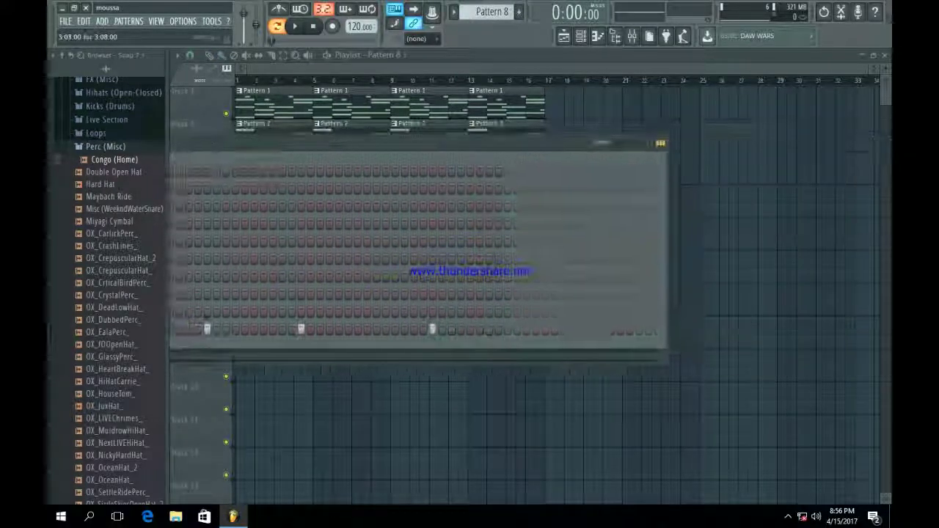
key("Left")
key("Left")
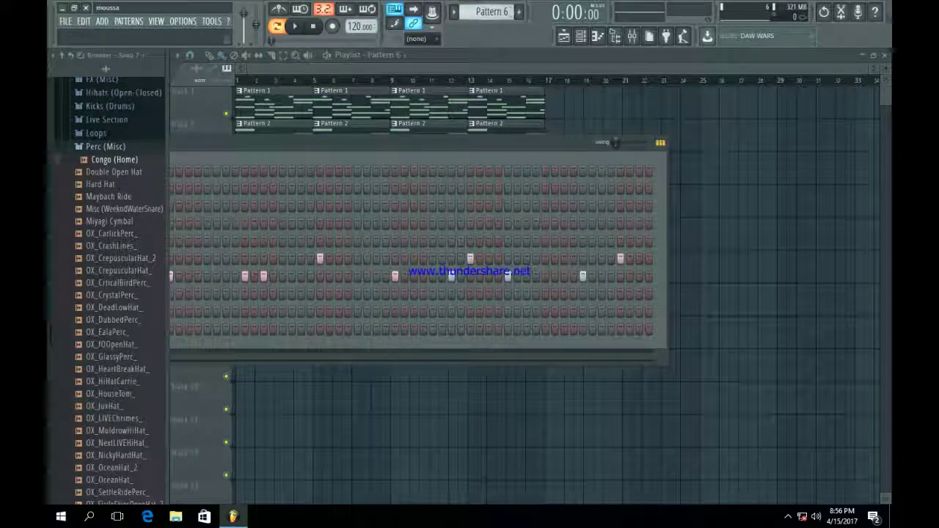
key("Right")
key("Right")
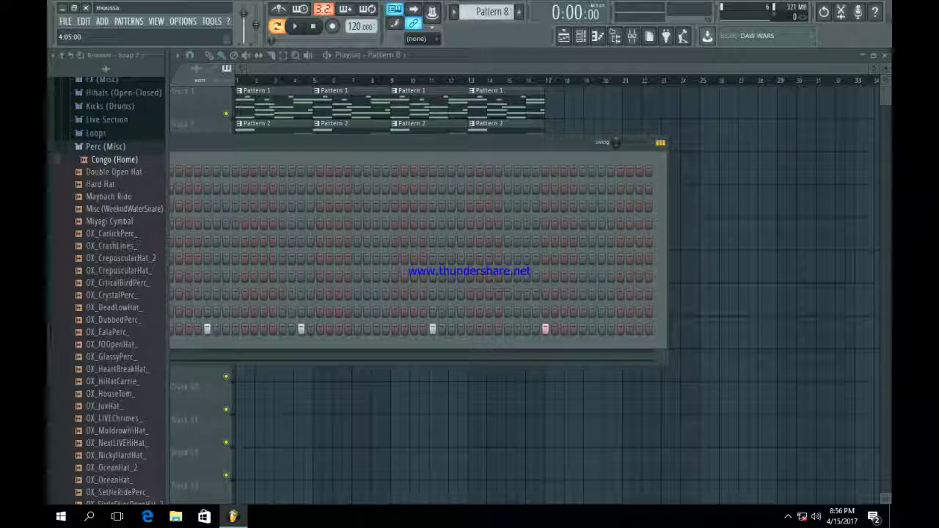
Step: Hide the channel rack and place four consecutive Pattern 8 clips on Track 8, covering bars 1 to 16
key("F6")
mouse_move(244, 334)
left_mouse_down()
mouse_move(480, 334)
mouse_move(472, 334)
left_mouse_up()
left_click(419, 400, "ctrl")
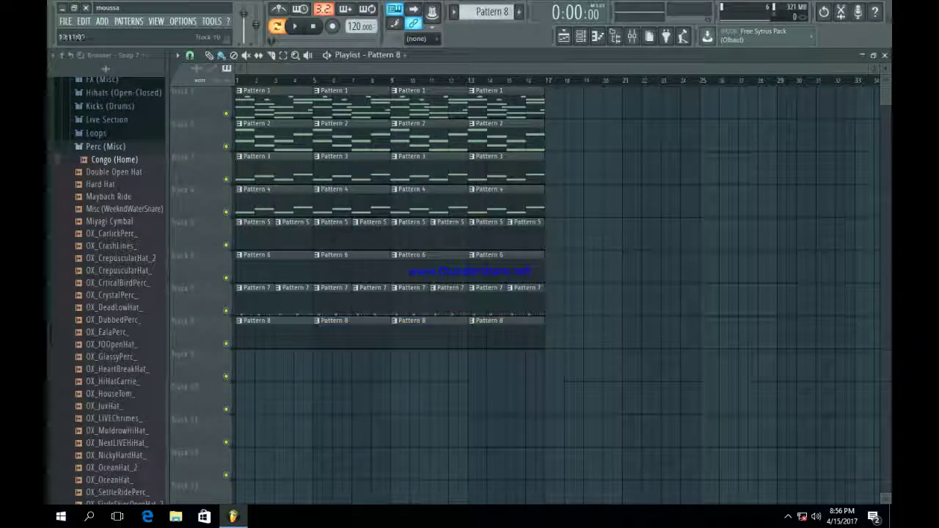
Step: Audition the Perc (Misc) samples in order from Double Open Hat down to OX_CrepuscularHat_
key("Down")
key("Down")
key("Down")
key("Down")
key("Down")
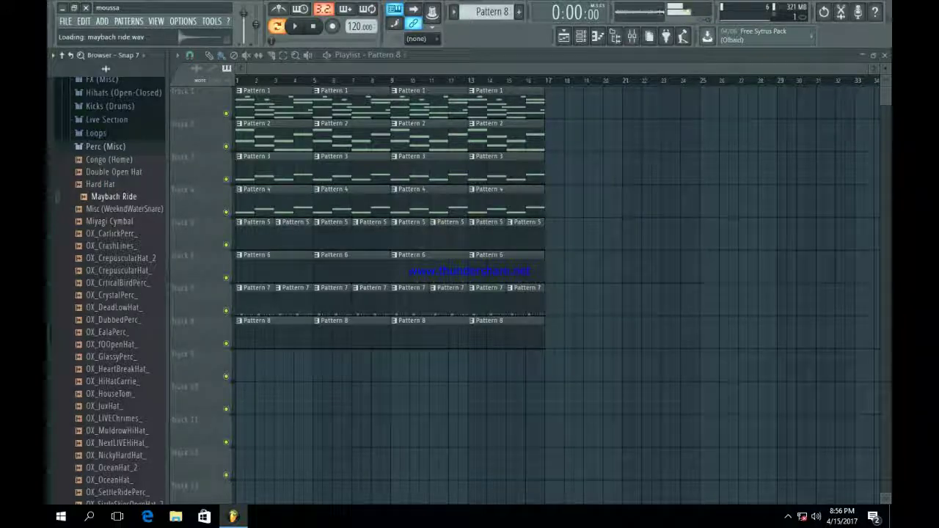
key("Down")
key("Down")
key("Down")
key("Down")
key("Down")
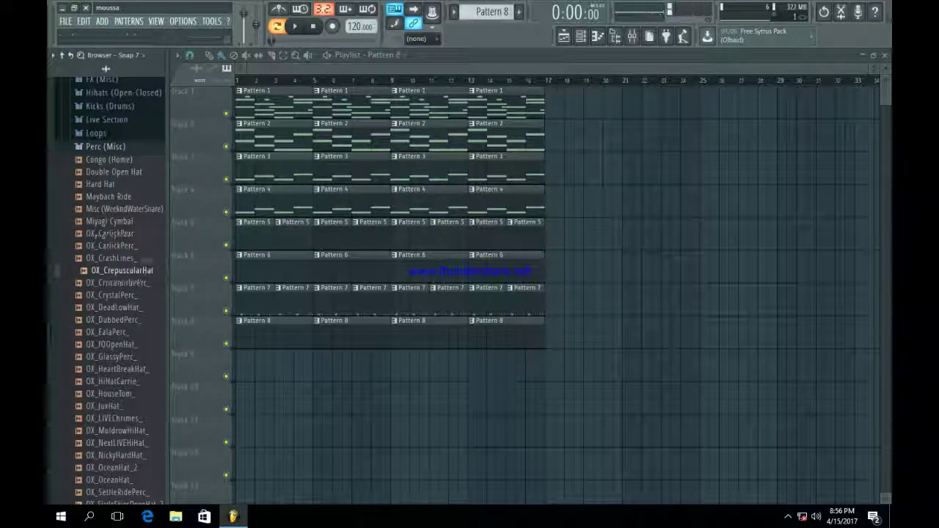
Step: Audition the remaining Perc (Misc) samples from OX_CrticalBirdPerc_ onward, and collapse the folder
key("Down")
key("Down")
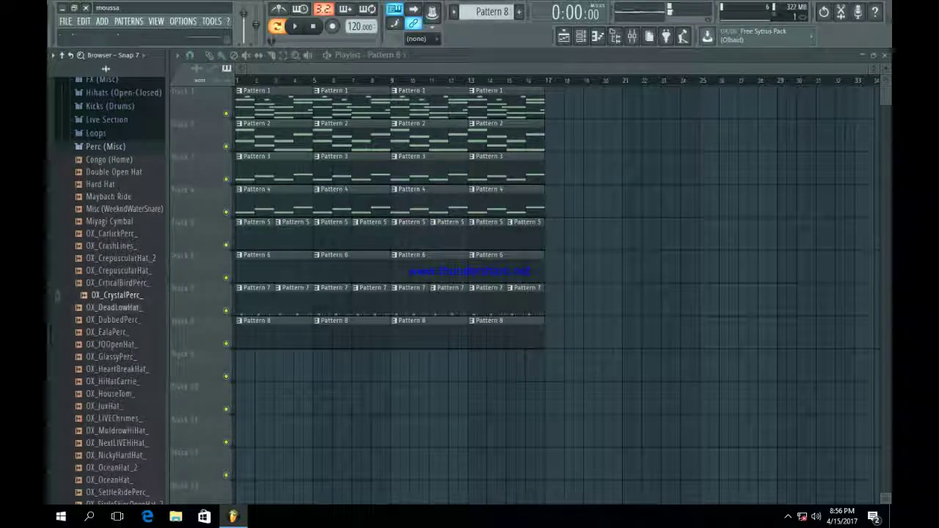
key("Down")
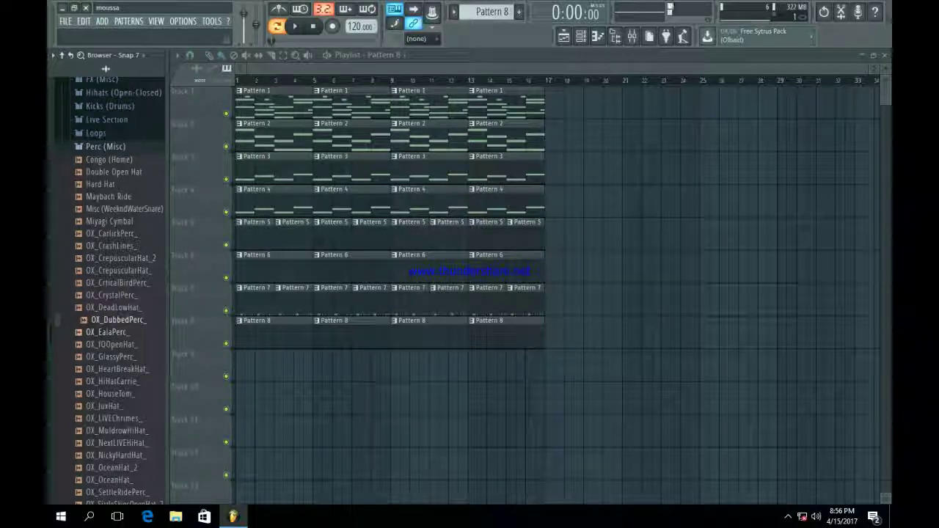
key("Down")
key("Down")
key("Down")
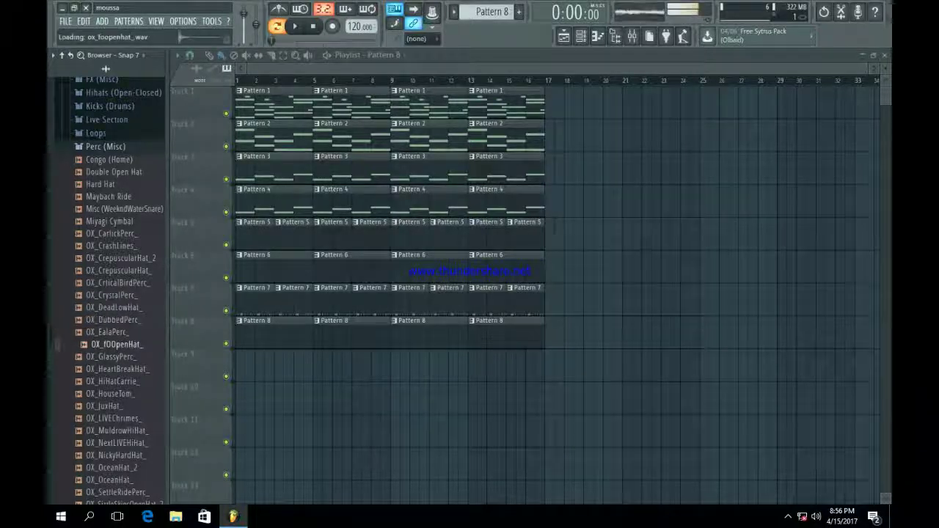
key("Up")
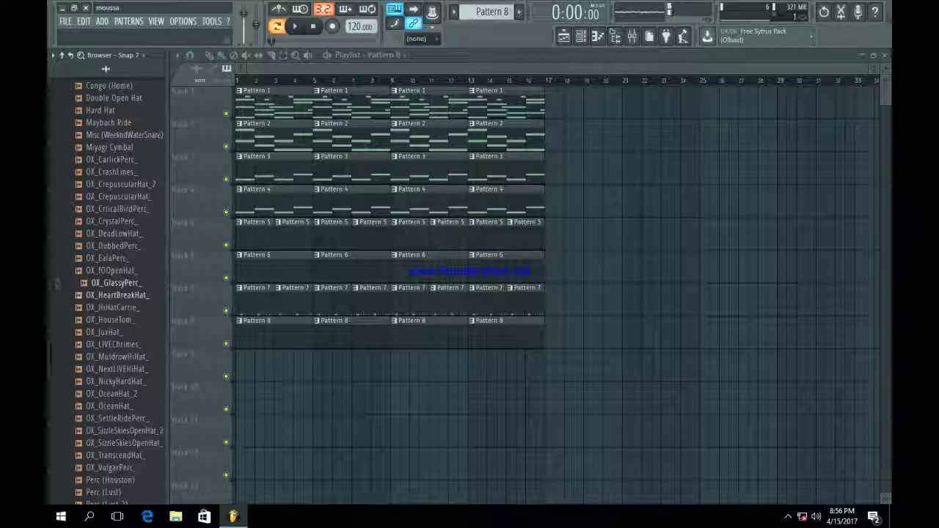
key("Down")
key("Down")
key("Down")
key("Down")
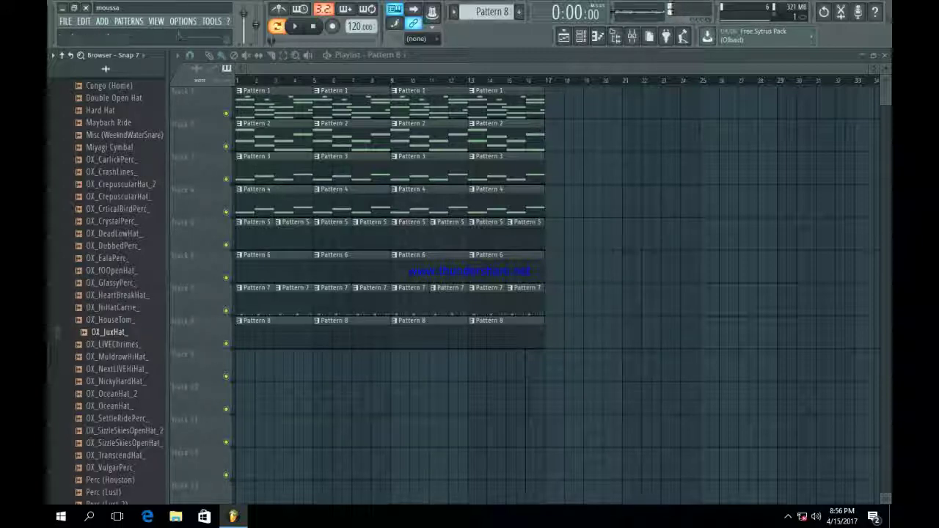
key("Down")
key("Down")
key("Down")
key("Down")
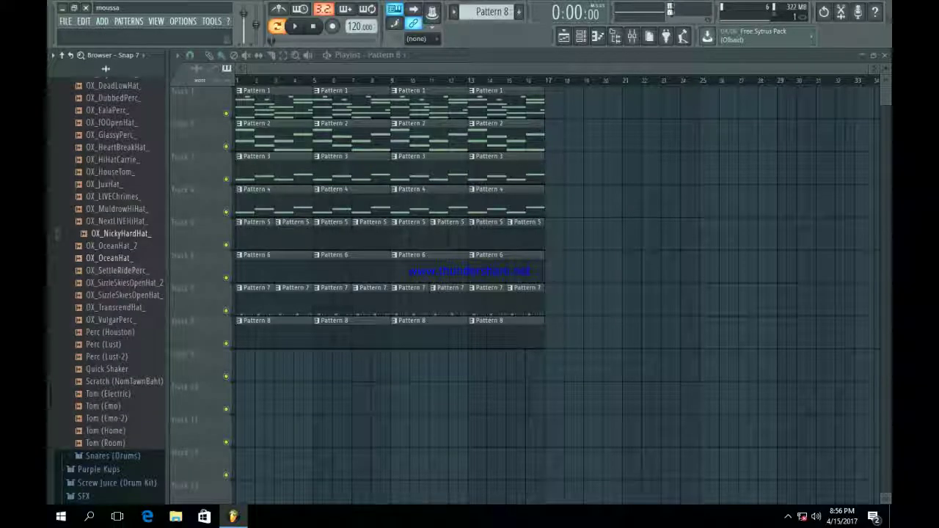
key("Down")
key("Down")
key("Down")
key("Down")
key("Down")
key("Down")
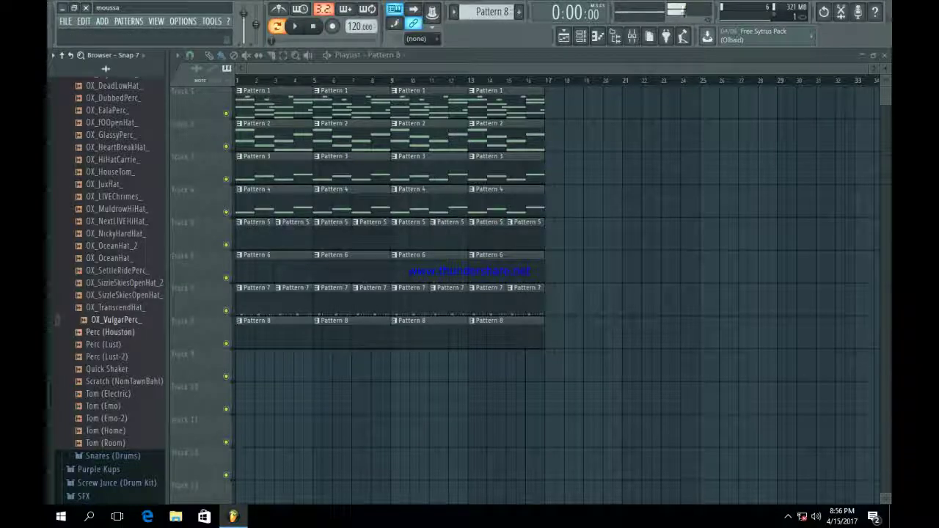
key("Down")
key("Down")
key("Down")
key("Down")
key("Down")
key("Down")
key("Down")
key("Down")
key("Left")
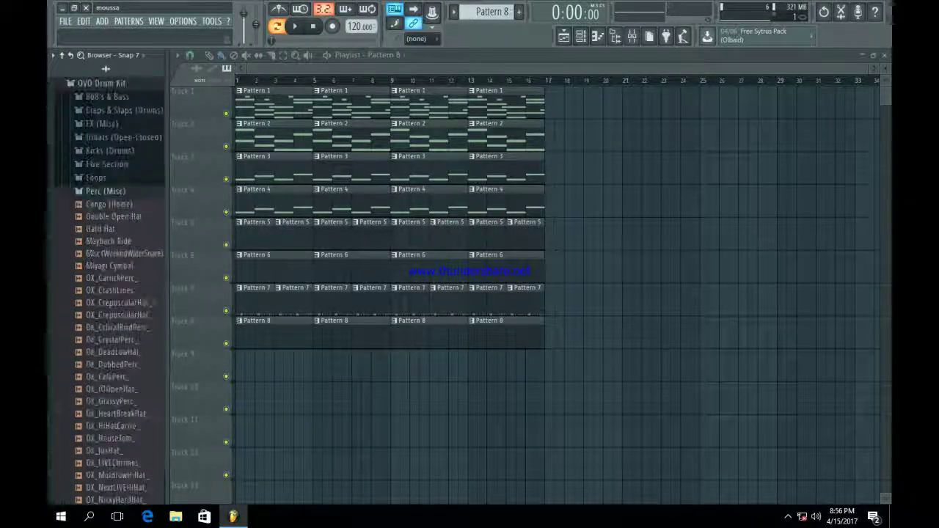
key("Left")
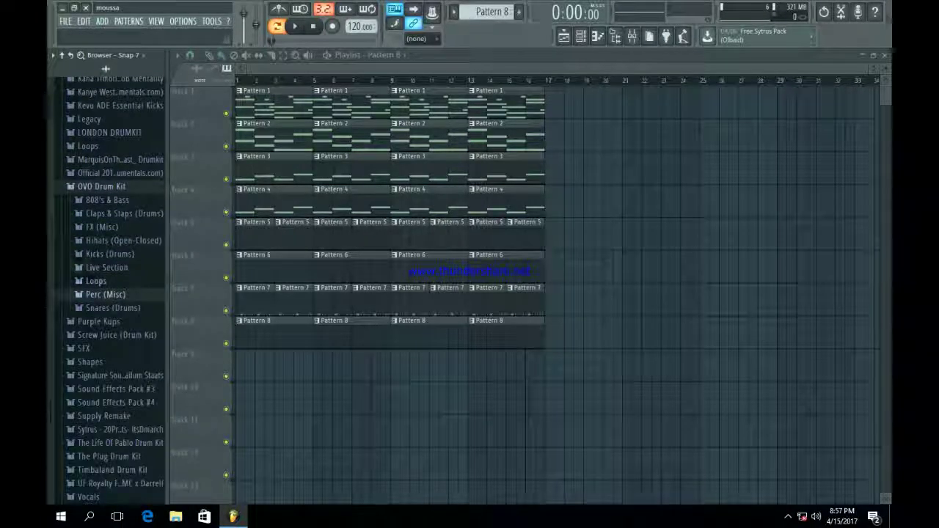
Step: Audition FX (Misc) samples including FlipMode Orch, 6ix Stomp, OX_RiseForKFX_ and OX_DurbanFlickerFX_, and collapse the folder
left_click(101, 227)
left_click(109, 265)
left_click(110, 252)
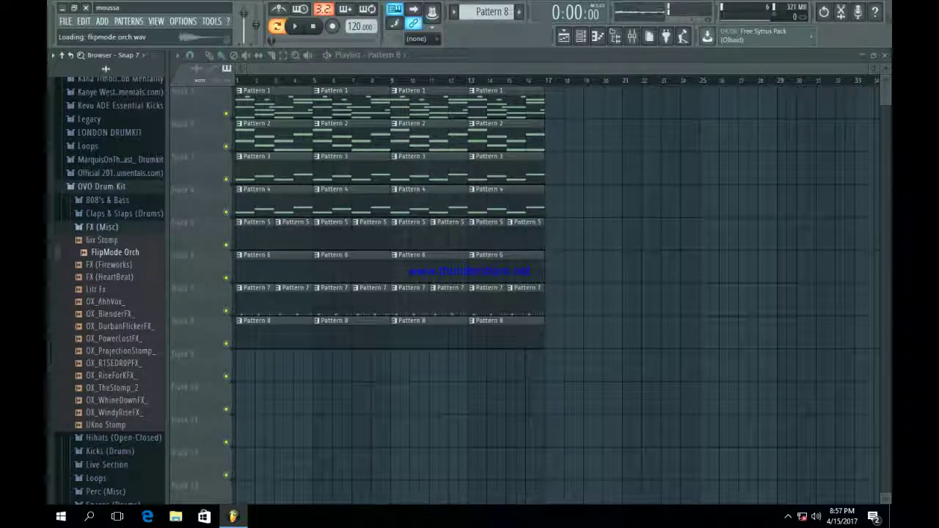
left_click(102, 240)
left_click(112, 388)
left_click(112, 375)
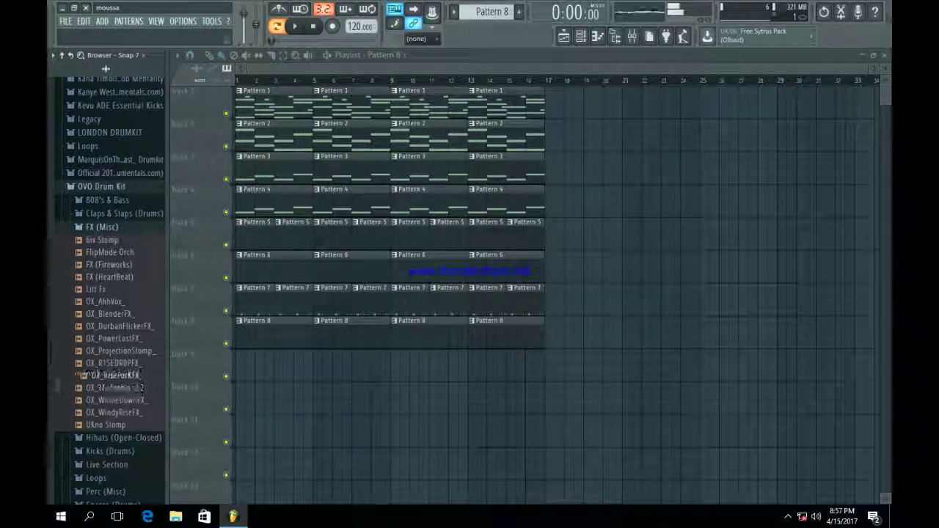
left_click(106, 425)
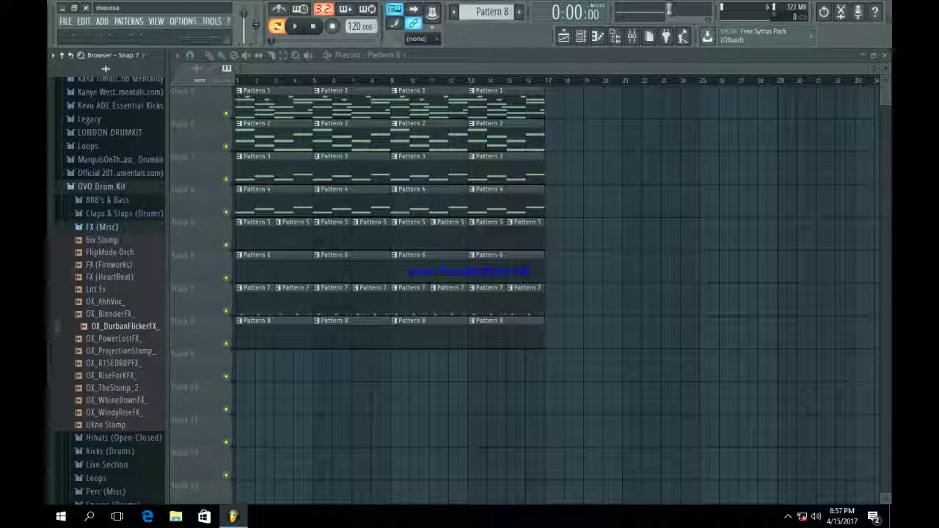
left_click(102, 228)
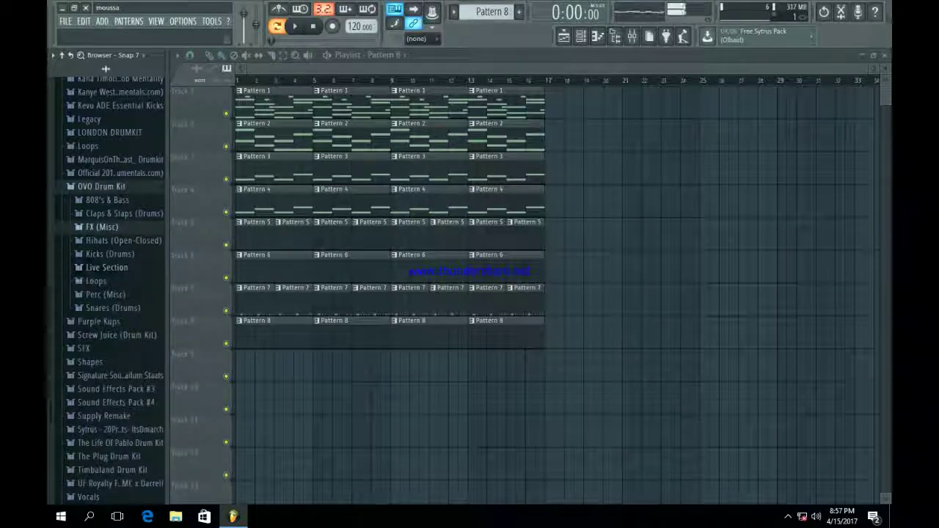
Step: Load OX_DubbedPerc_ from the Perc (Misc) folder as a new sampler channel and close its settings window
left_click(105, 295)
left_click(118, 320)
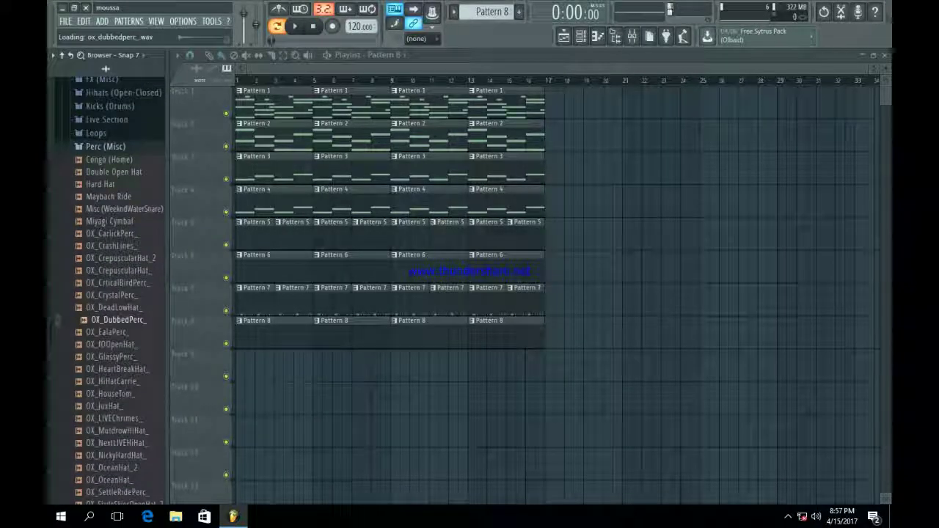
right_click(130, 318)
left_click(172, 331)
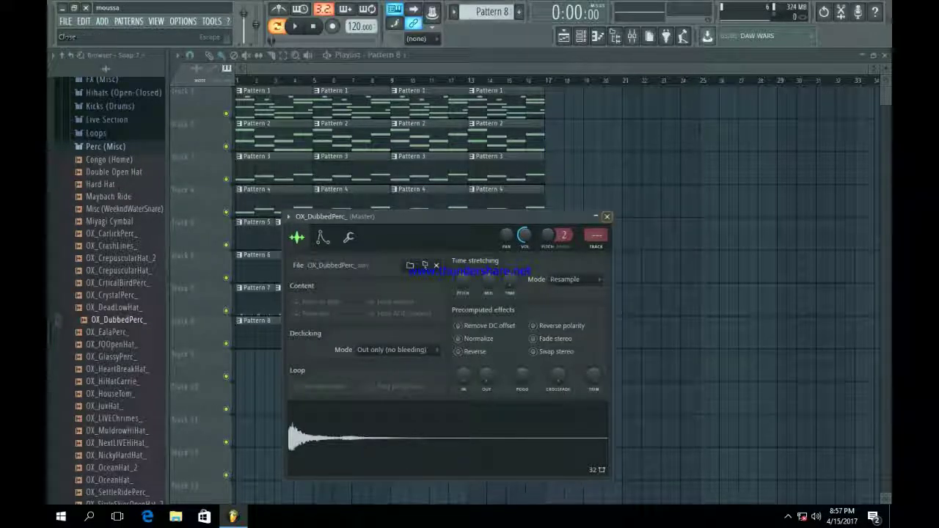
left_click(607, 217)
Step: Switch to Pattern 9, put an OX_DubbedPerc_ hit on step 1, and hide the channel rack
left_click(580, 36)
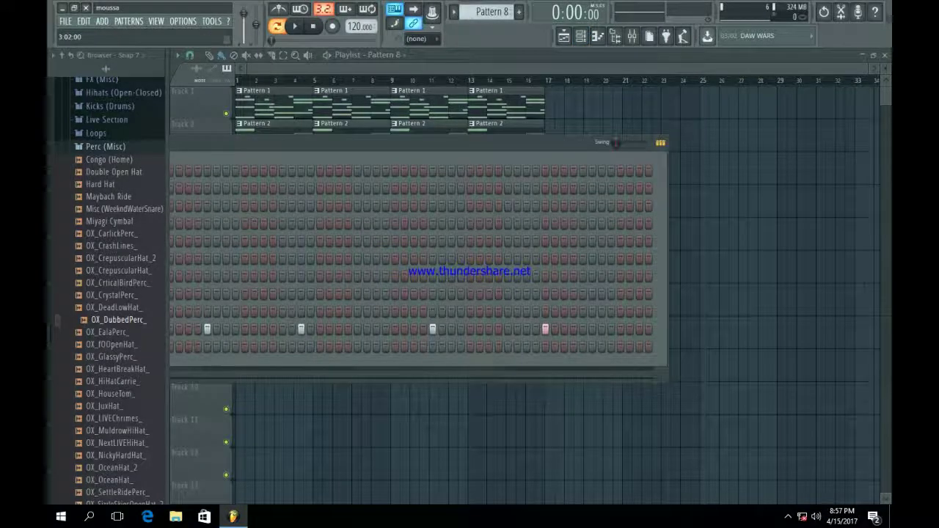
key("KP_Add")
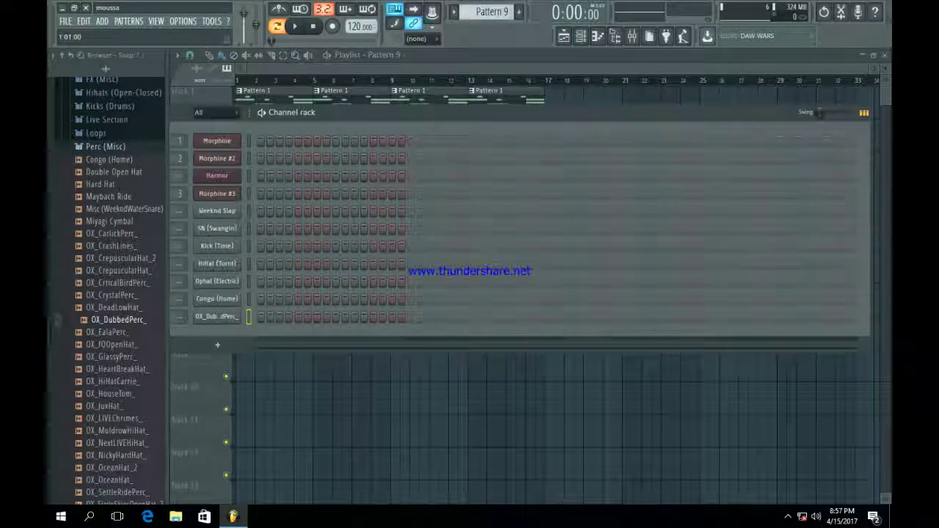
left_click(261, 317)
key("F6")
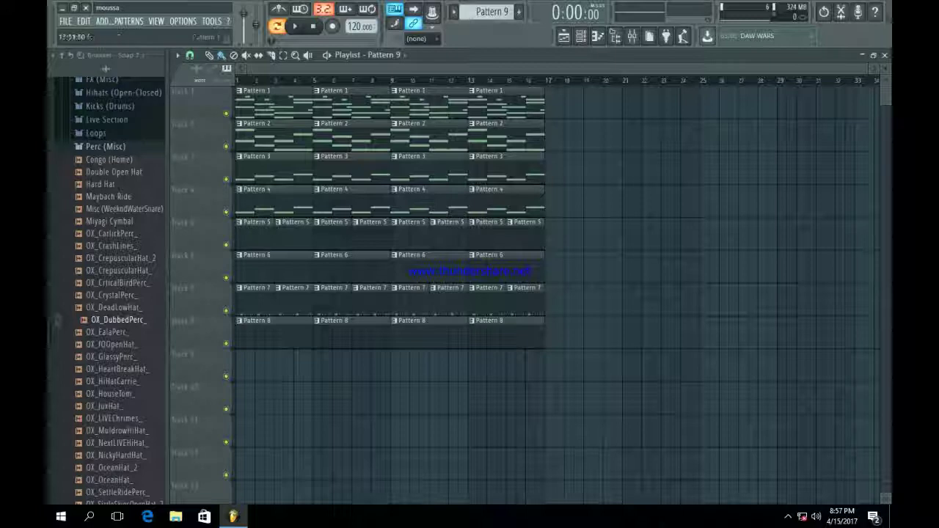
Step: Select all Pattern 3 to Pattern 8 clips on Tracks 3 to 8 and move them to bars 17 to 32
left_click_drag(600, 415, 239, 153)
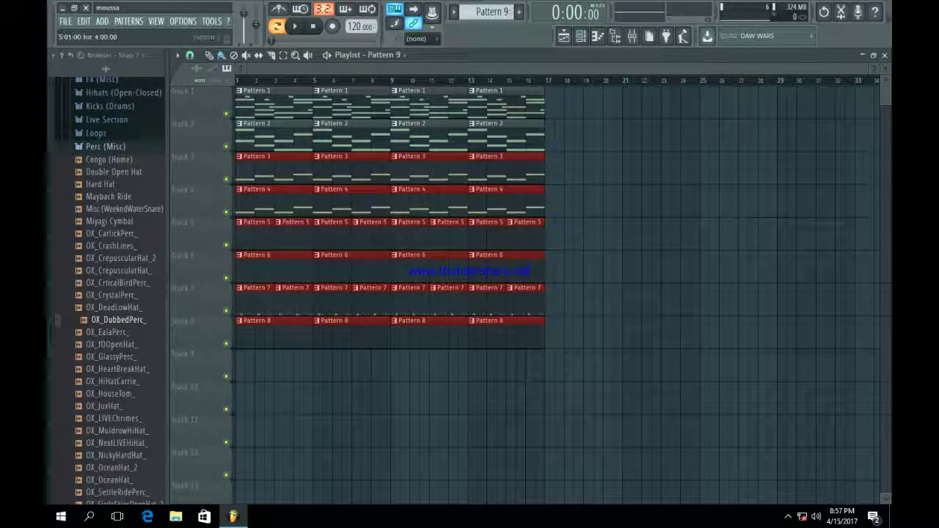
key("ctrl+b")
key("ctrl+d")
mouse_move(513, 168)
left_mouse_down()
mouse_move(330, 170)
mouse_move(257, 301)
mouse_move(367, 205)
mouse_move(455, 331)
mouse_move(524, 300)
mouse_move(515, 237)
mouse_move(448, 235)
left_mouse_up()
Step: Delete the four Pattern 1 clips from Track 1
left_click_drag(528, 106, 399, 103)
right_click(440, 107, "ctrl")
left_click_drag(517, 110, 299, 114)
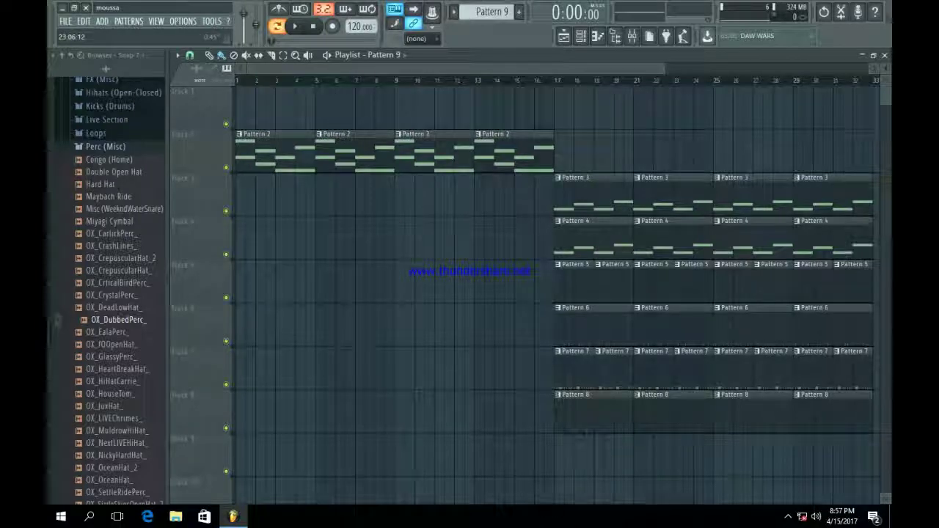
Step: Copy the Pattern 3 to Pattern 8 clips on Tracks 3 to 8 so the copies start at bar 9
left_click_drag(664, 68, 873, 69)
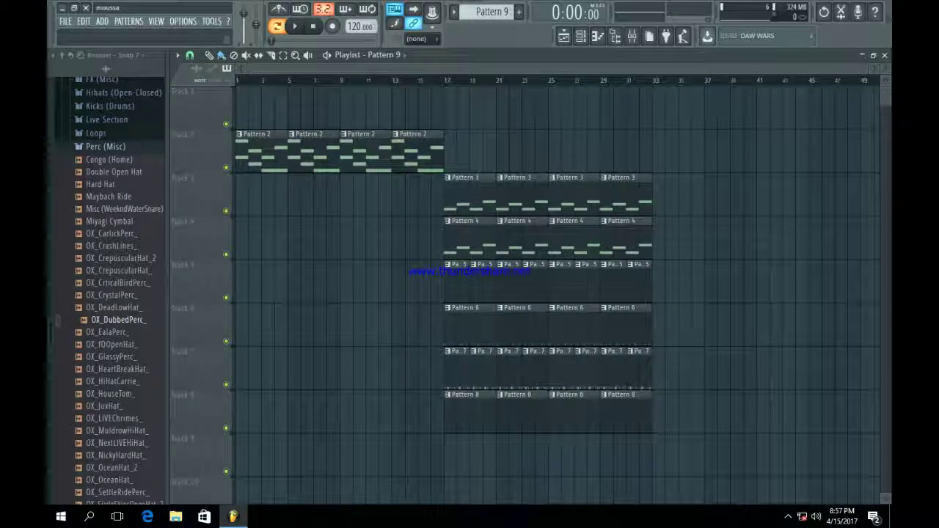
key("KP_Subtract")
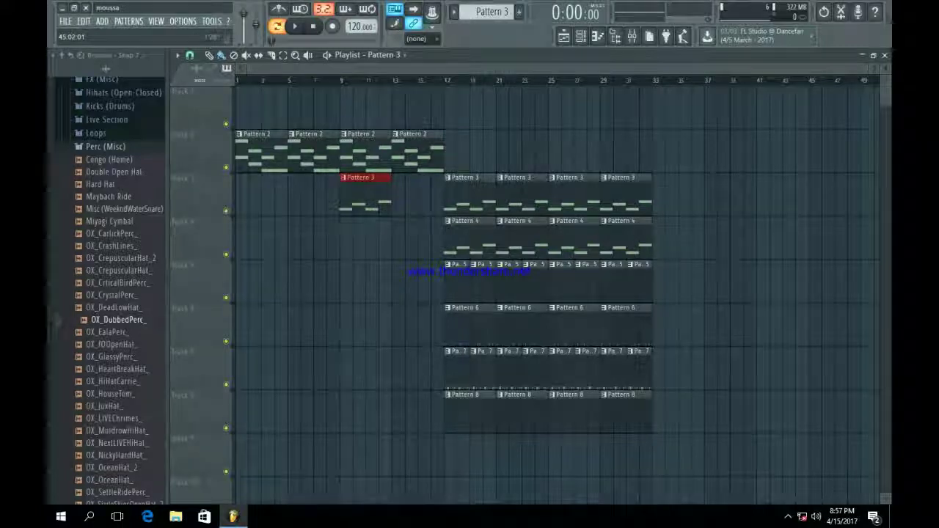
left_click_drag(869, 68, 430, 68)
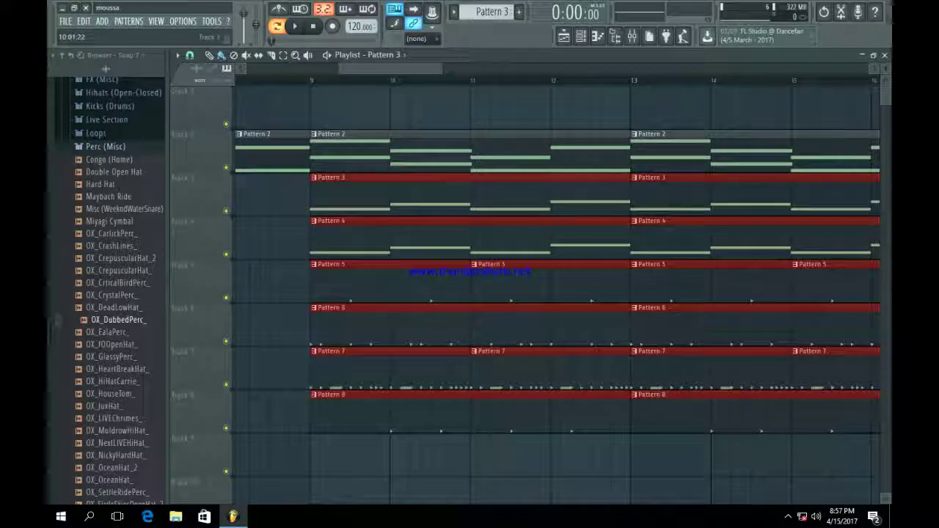
left_click_drag(340, 68, 719, 68)
left_click_drag(565, 68, 444, 68)
left_click_drag(320, 69, 247, 69)
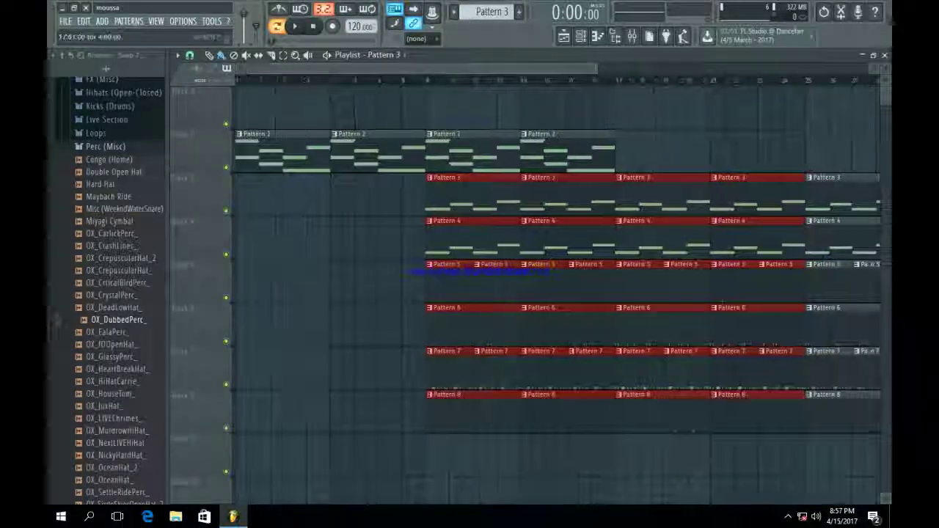
Step: Delete the Pattern 4 to Pattern 8 clips from bars 9 to 16, keeping the Pattern 3 clips on Track 3
right_click(659, 194)
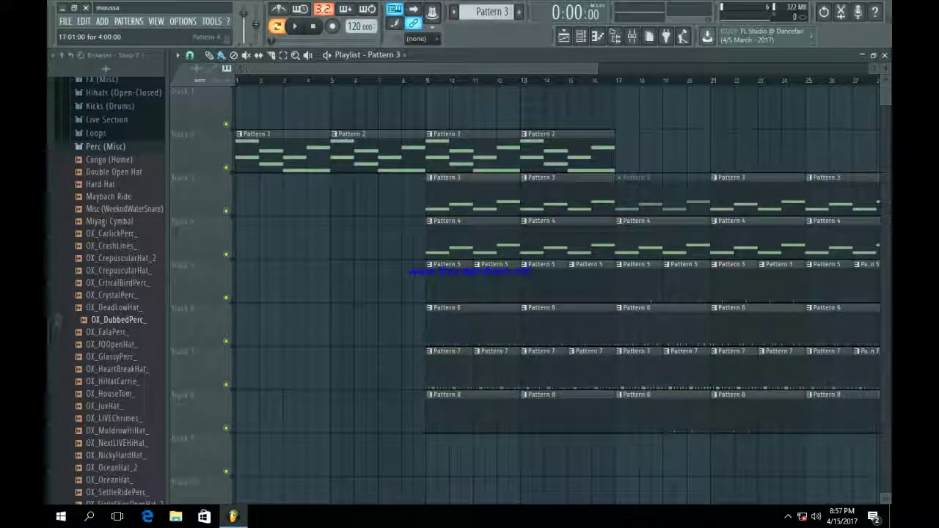
right_click(564, 234)
right_click(493, 237)
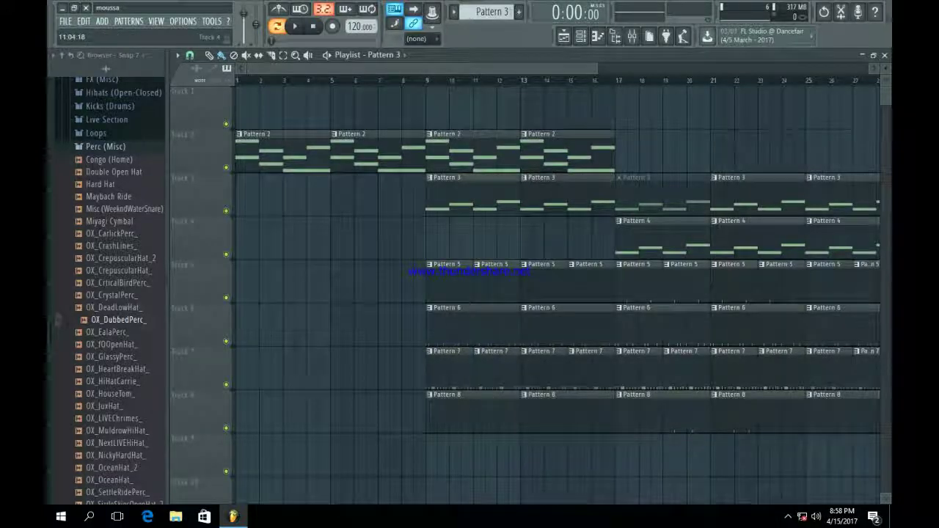
right_click(496, 283)
right_click(493, 326)
right_click(484, 415)
right_click(450, 370)
right_click(450, 283)
right_click(544, 371)
right_click(580, 283)
right_click(565, 415)
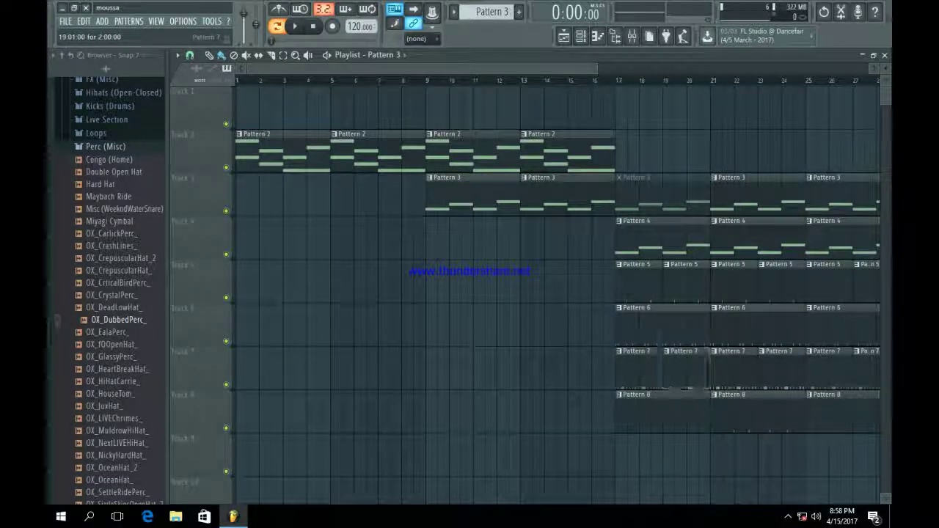
Step: Clear the Pattern 3 and Pattern 4 clips at bar 17 and place single new ones there on Tracks 3 and 4
right_click(661, 238)
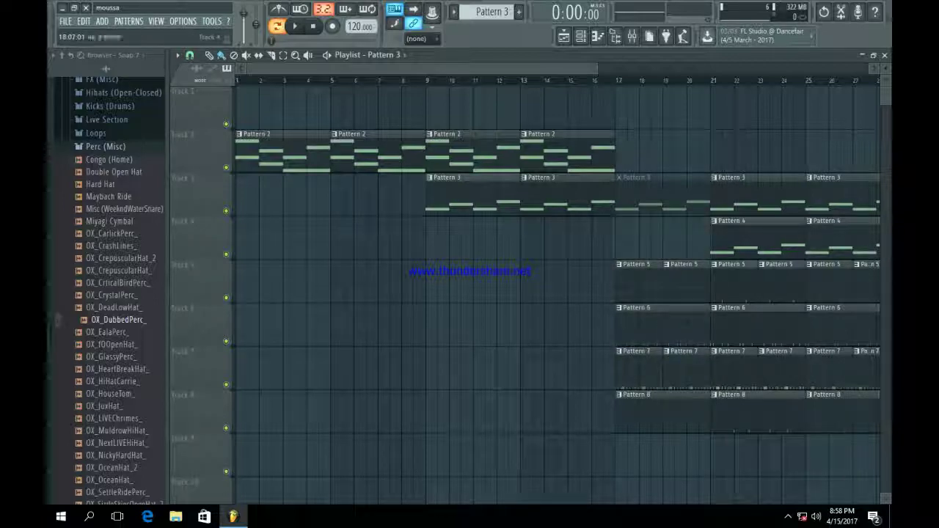
left_click_drag(597, 69, 808, 69)
right_click(505, 195)
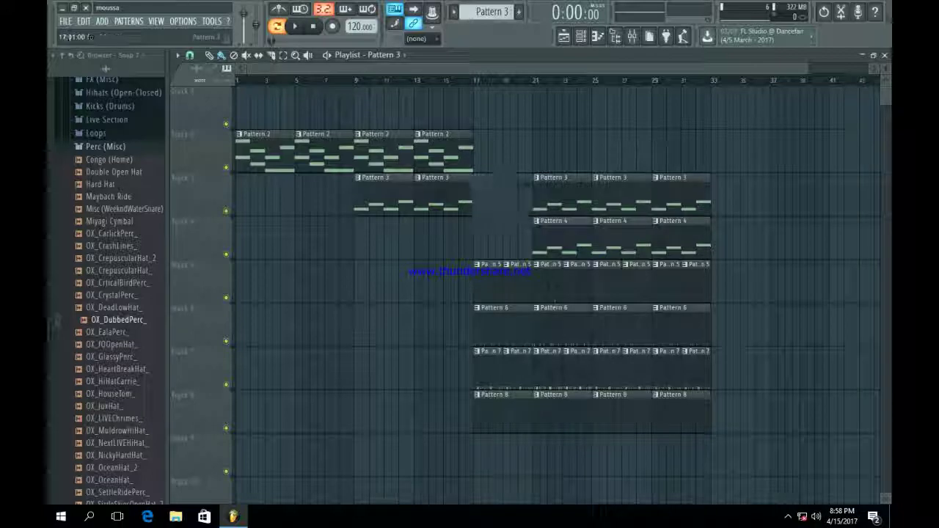
left_click(482, 195)
double_click(542, 240)
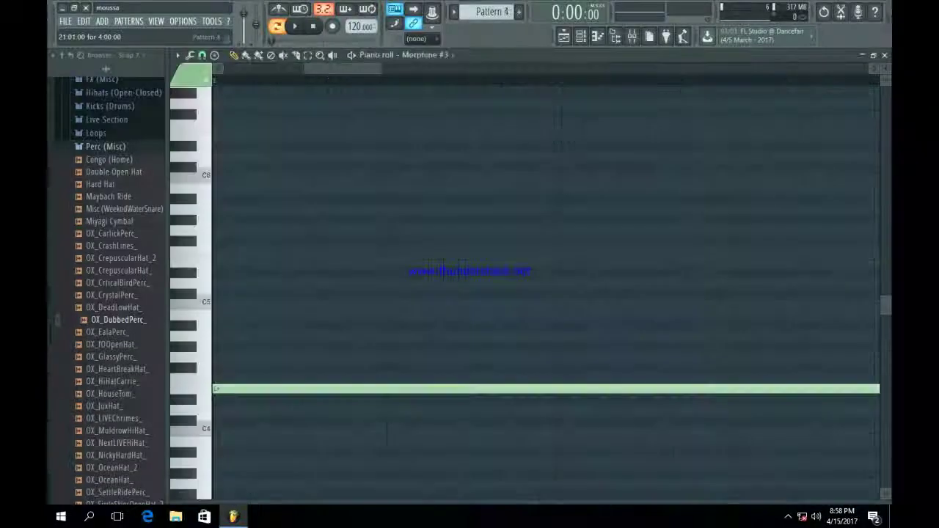
key("F5")
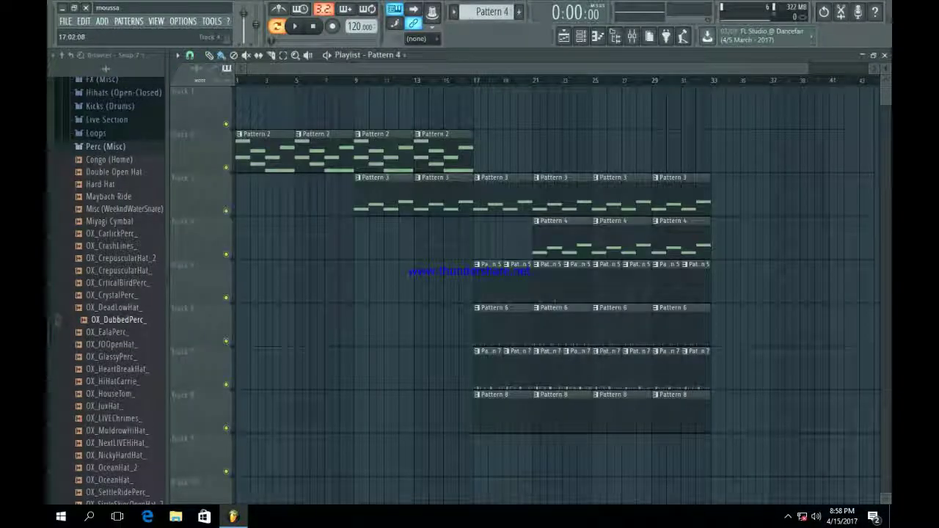
left_click_drag(400, 322, 504, 236)
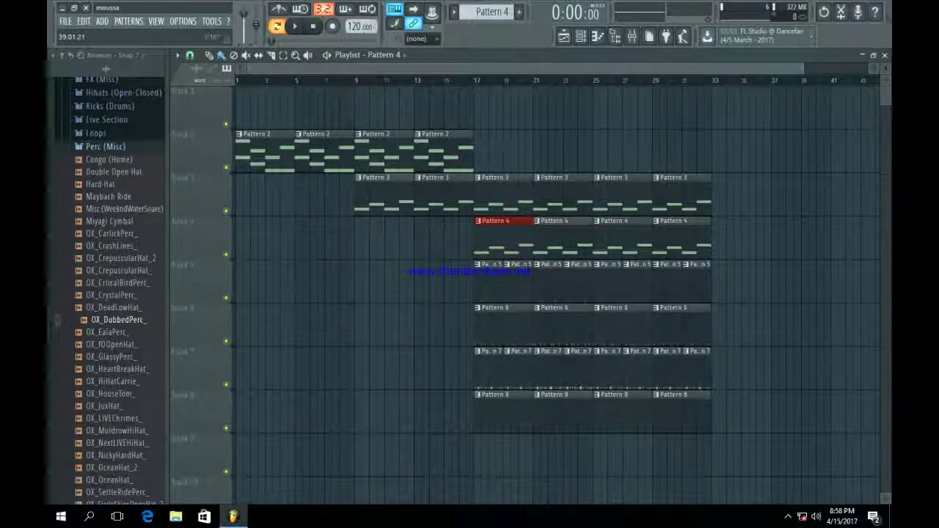
Step: Duplicate the four Pattern 2 clips on Track 2 so the copies fill bars 17 to 32
left_click_drag(806, 68, 617, 69)
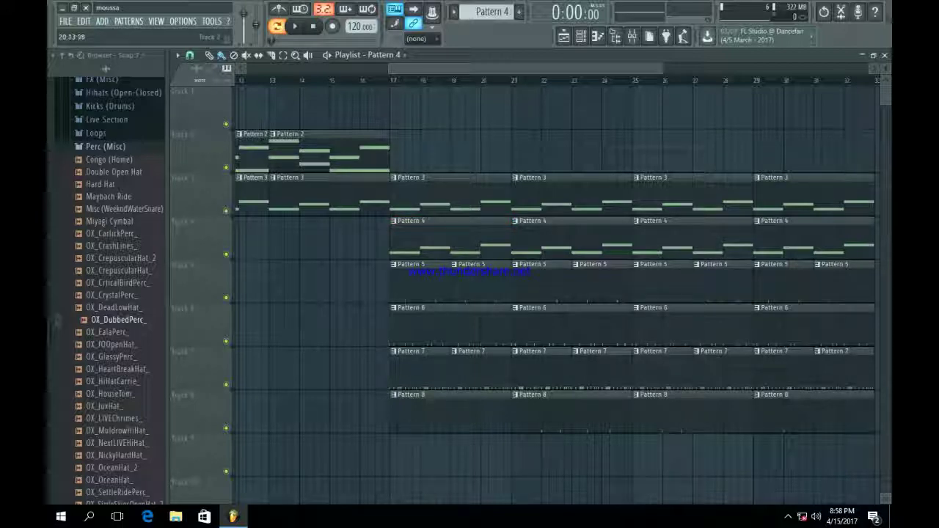
left_click_drag(661, 69, 697, 68)
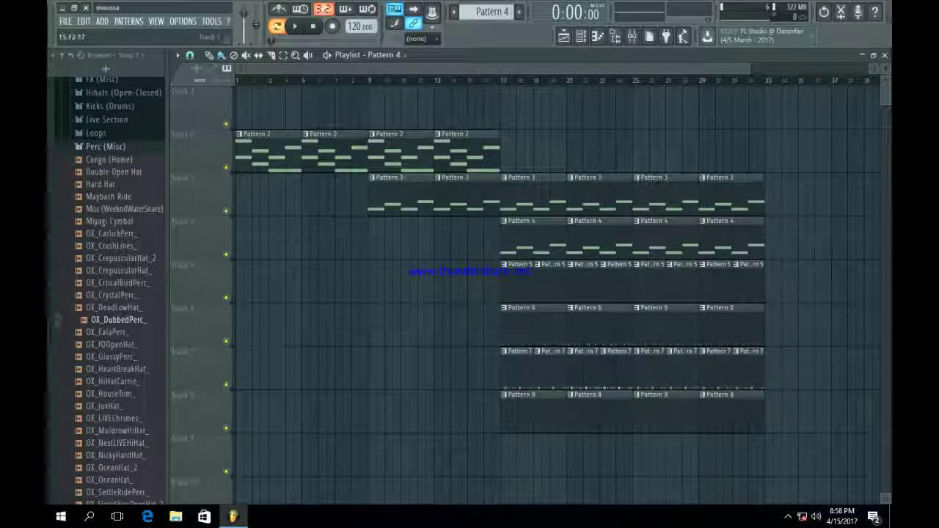
left_click_drag(540, 150, 253, 153)
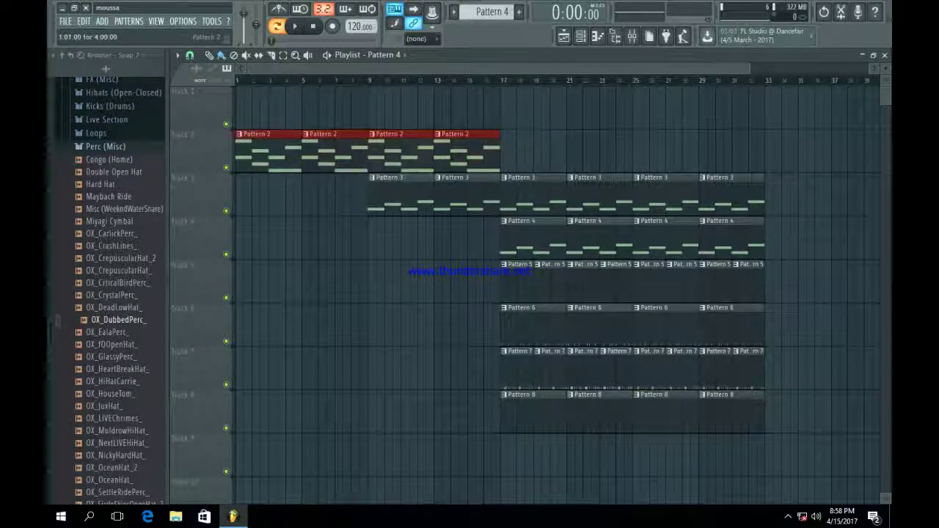
key("ctrl+b")
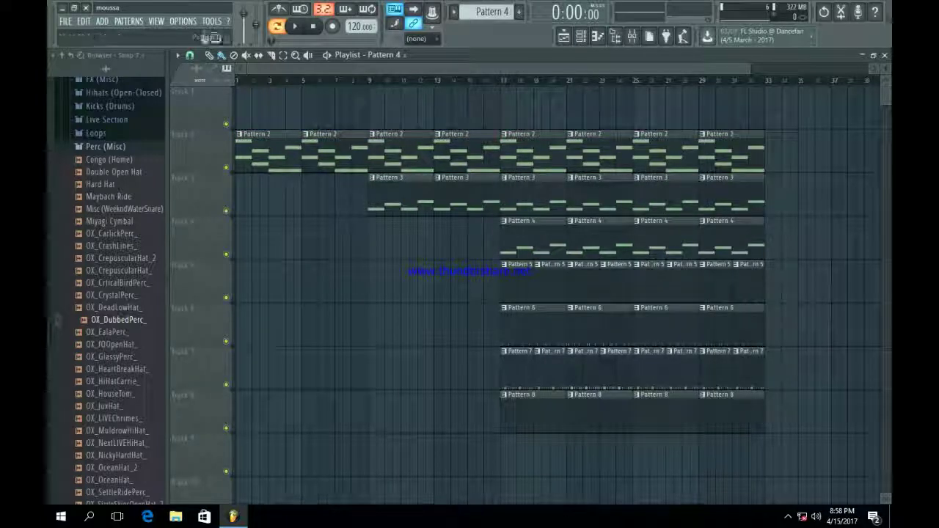
Step: Choose Pattern 1 and paint four clips of it on Track 1 across bars 17 to 32
left_click(581, 36)
scroll(493, 12, "up", 1)
scroll(493, 11, "down", 2)
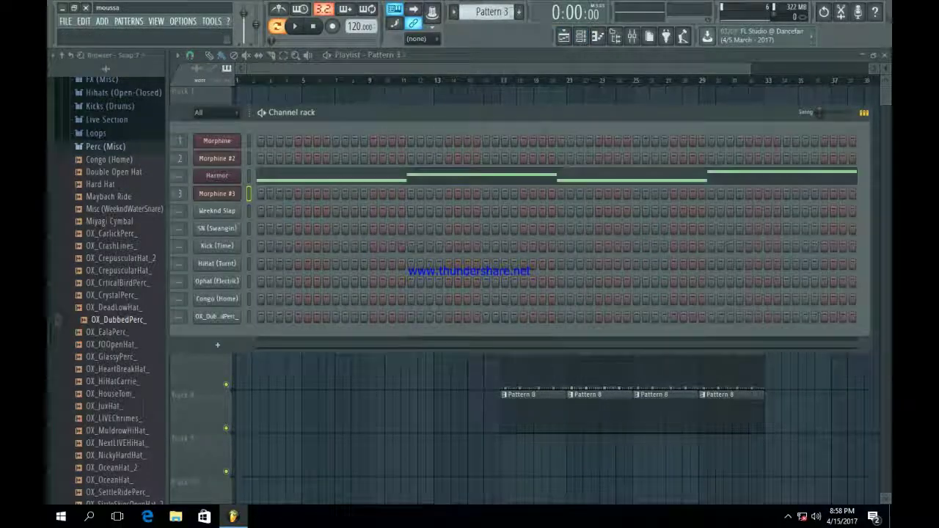
scroll(493, 11, "down", 1)
scroll(493, 12, "down", 1)
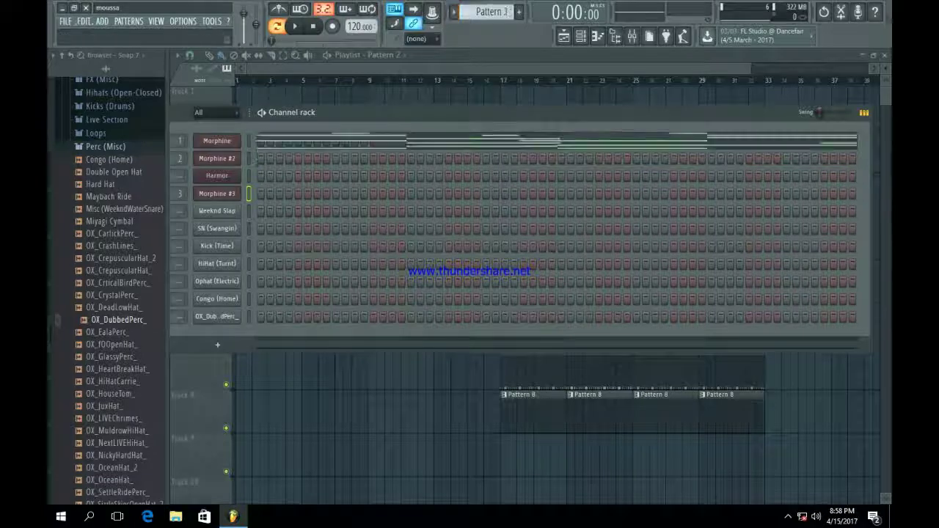
left_click(563, 36)
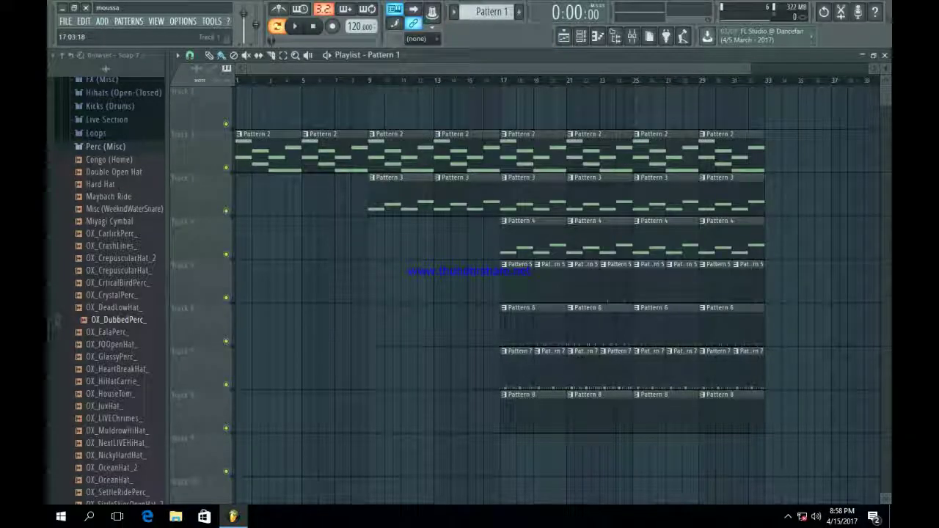
left_click_drag(505, 109, 715, 109)
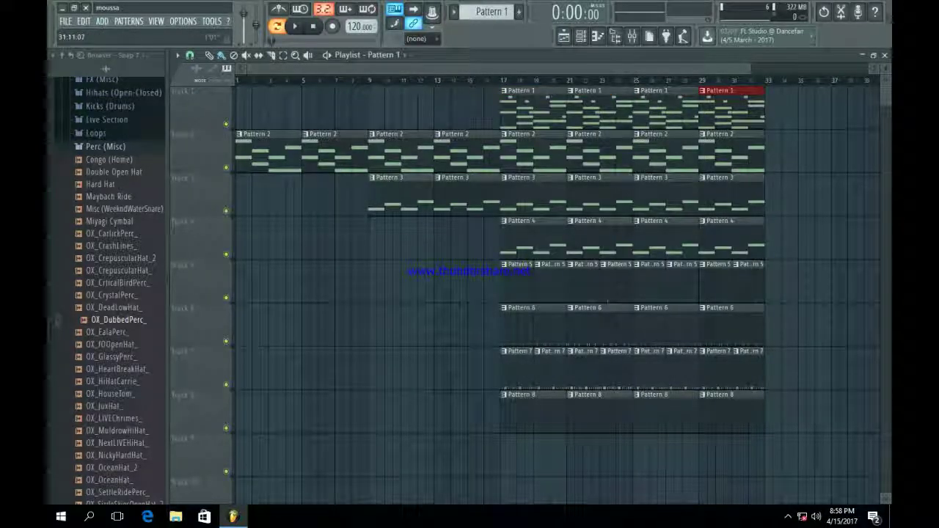
Step: Choose Pattern 9 and place a single clip of it on Track 9 at bar 17
left_click_drag(749, 68, 868, 68)
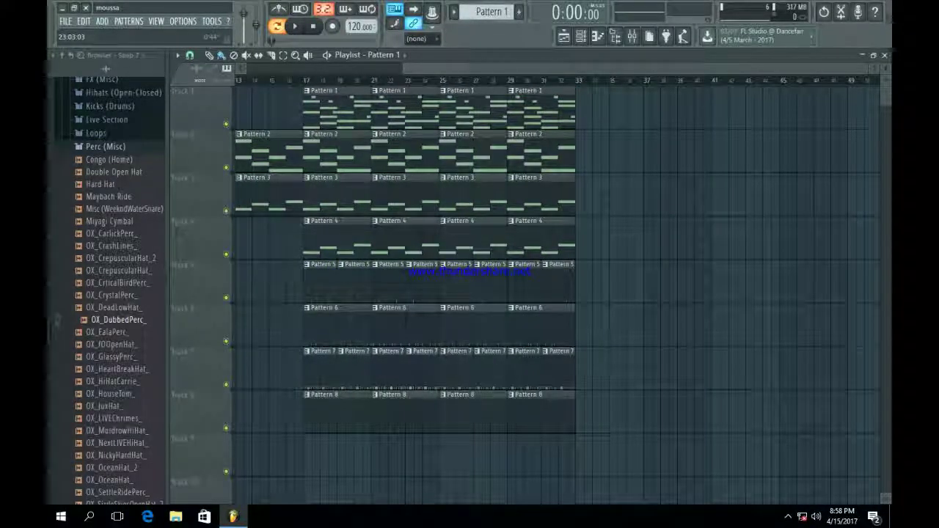
left_click_drag(403, 68, 245, 68)
left_click(580, 35)
scroll(492, 12, "down", 5)
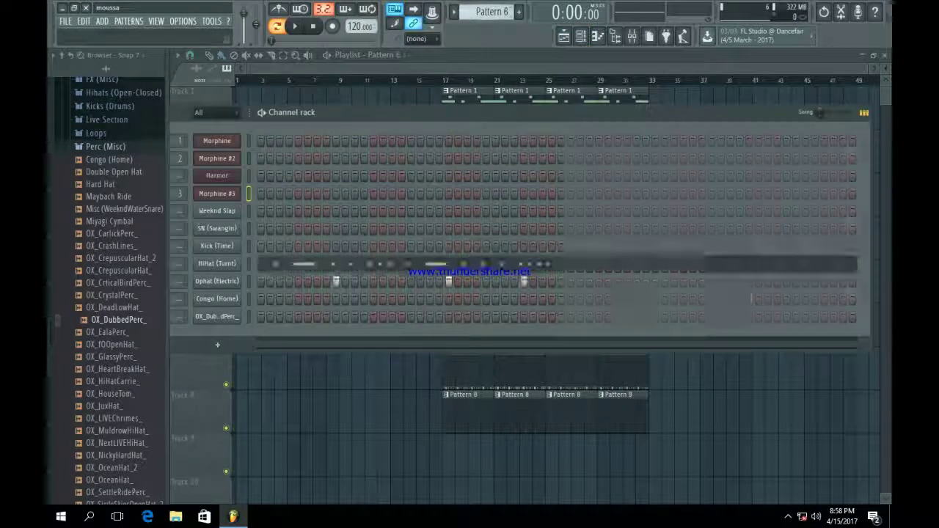
scroll(491, 11, "down", 3)
left_click(564, 36)
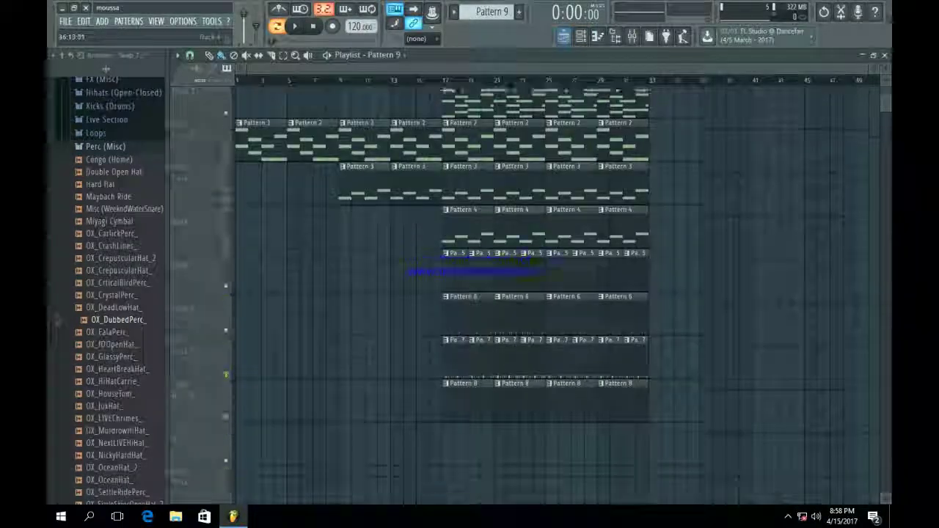
left_click_drag(885, 96, 886, 135)
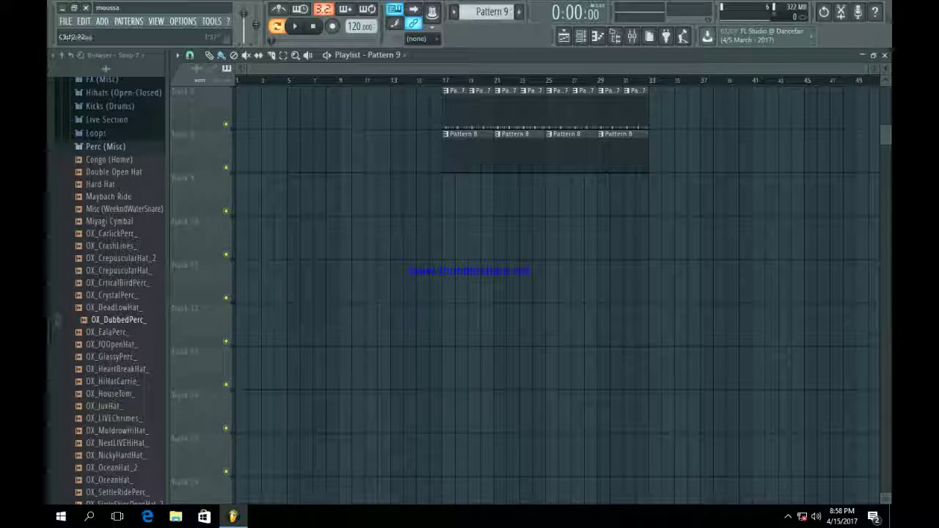
left_click_drag(868, 68, 528, 68)
left_click(460, 215)
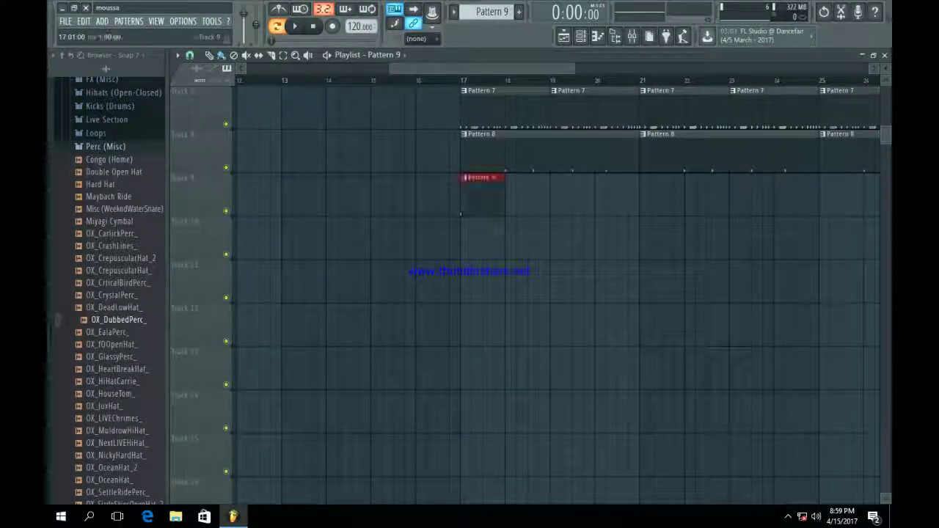
Step: Duplicate the Pattern 1 and Pattern 8 clips of bars 17 to 32 into bars 33 to 48
scroll(511, 194, "up", 6)
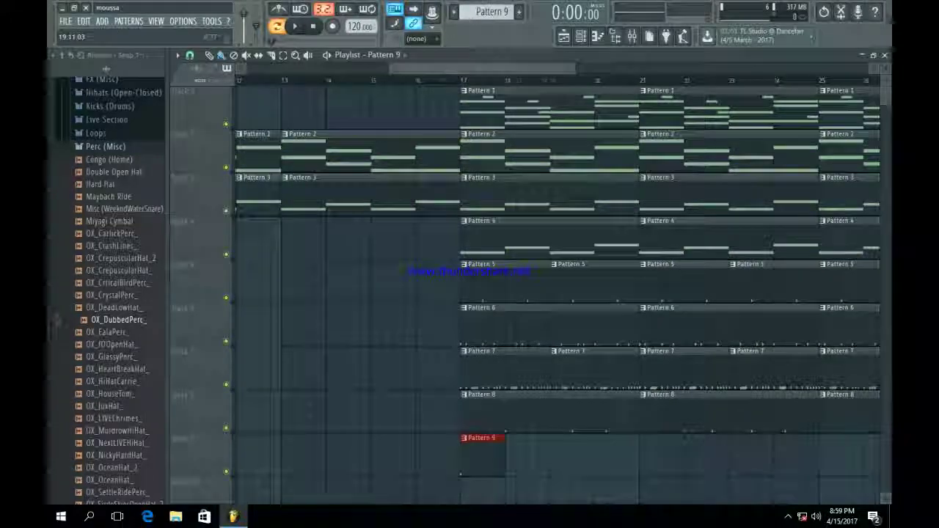
left_click_drag(574, 68, 865, 68)
left_click_drag(629, 84, 321, 125)
key("ctrl+b")
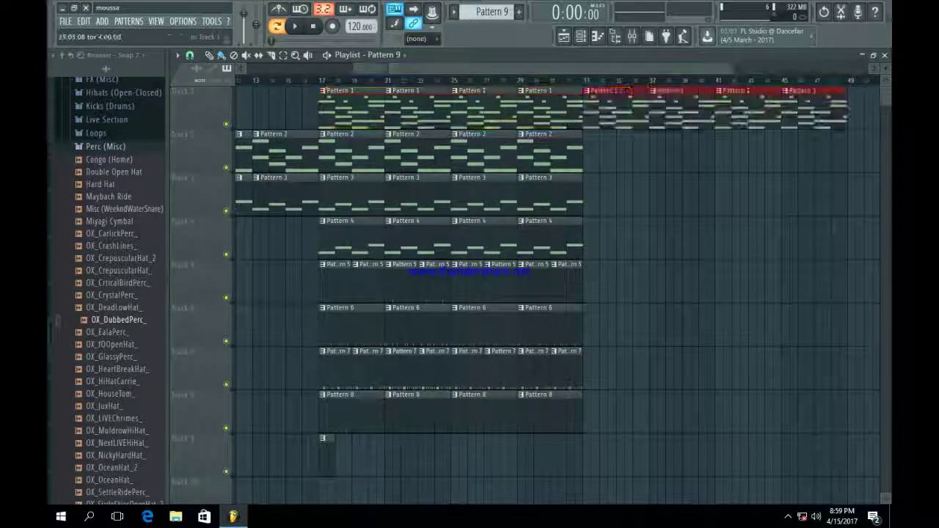
left_click_drag(579, 432, 352, 389)
key("ctrl+b")
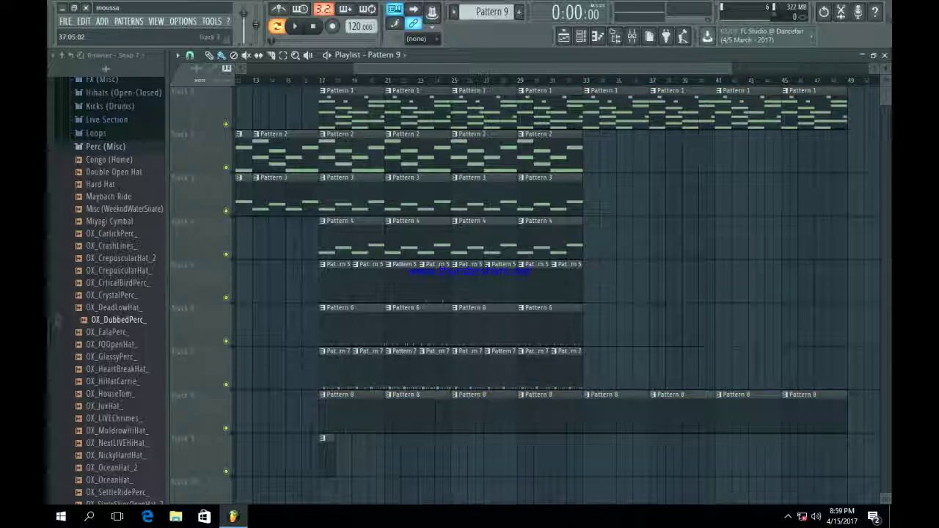
Step: Duplicate the Pattern 2, Pattern 4 and Pattern 6 clips of bars 17 to 32 into bars 33 to 48
left_click_drag(632, 129, 341, 175)
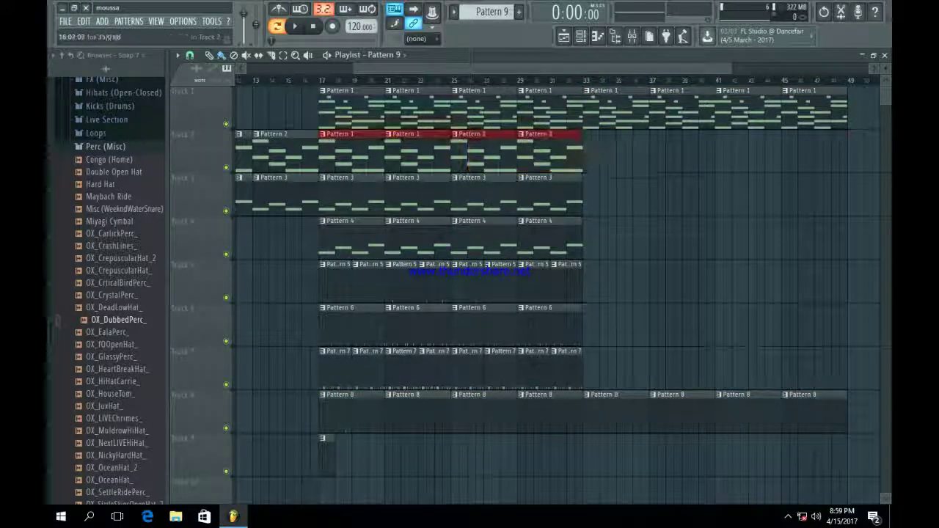
key("ctrl+b")
left_click_drag(629, 214, 318, 258)
key("ctrl+b")
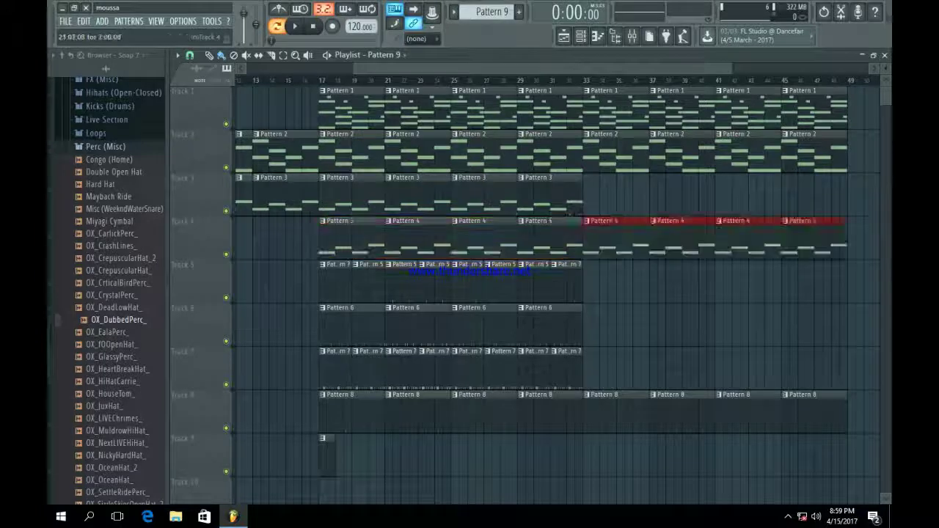
left_click_drag(628, 303, 301, 346)
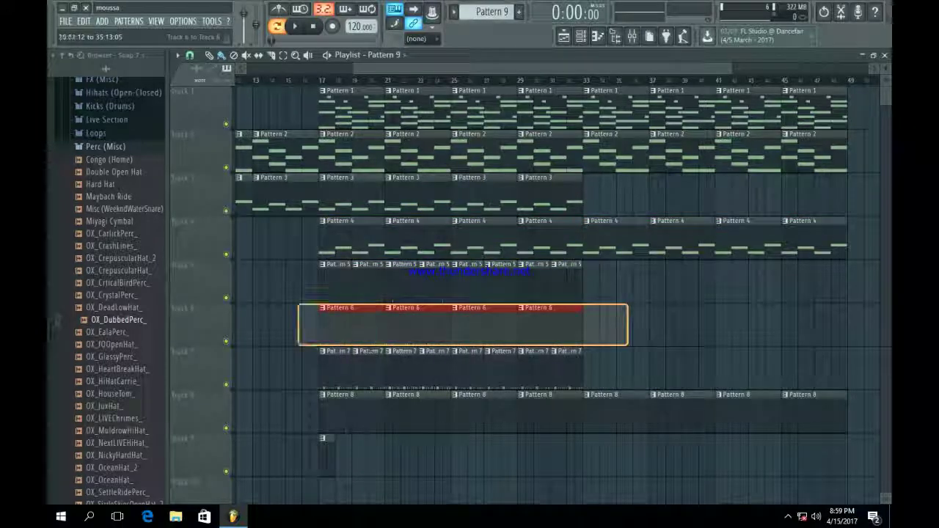
key("ctrl+b")
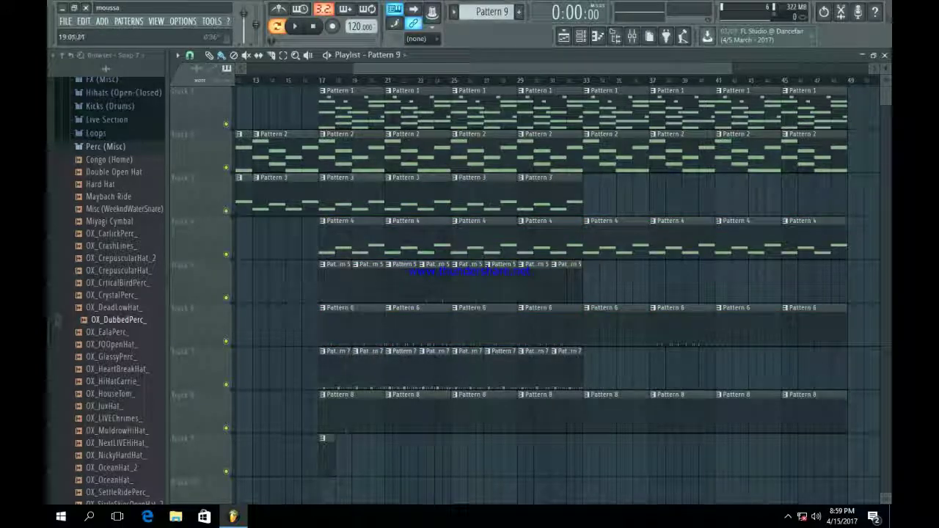
Step: Play the whole arrangement from bar 1 to listen to the new sections
left_click_drag(354, 68, 245, 68)
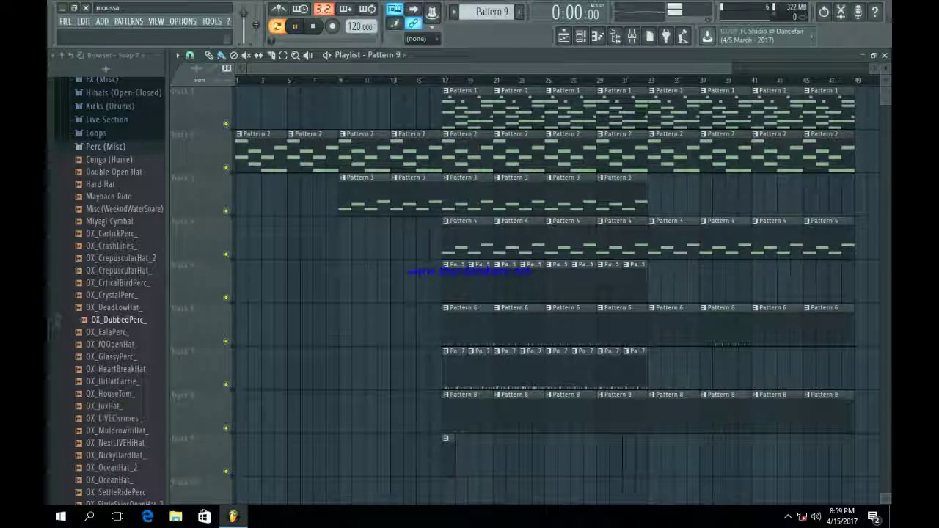
key("space")
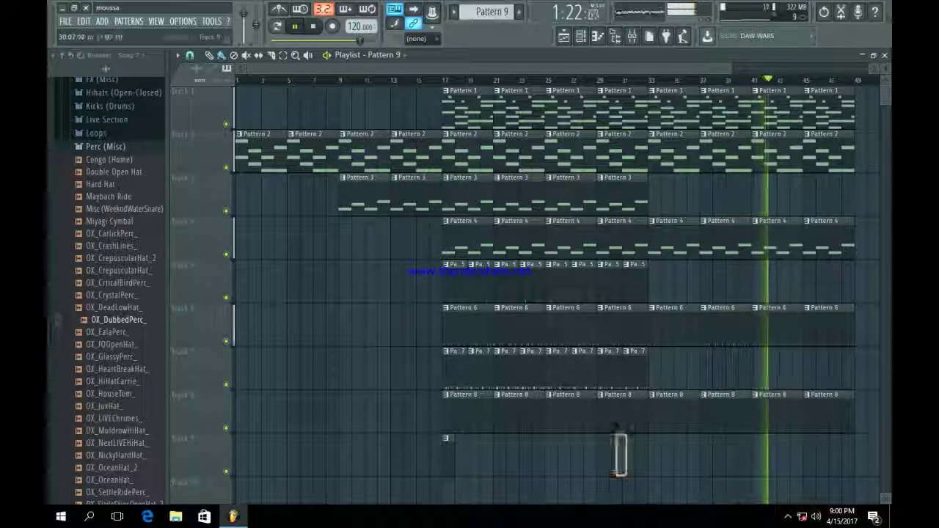
Step: Duplicate all clips of bars 17 to 32 on Tracks 1 to 9 so the copies start at bar 49, and deselect them
left_click_drag(629, 480, 448, 86)
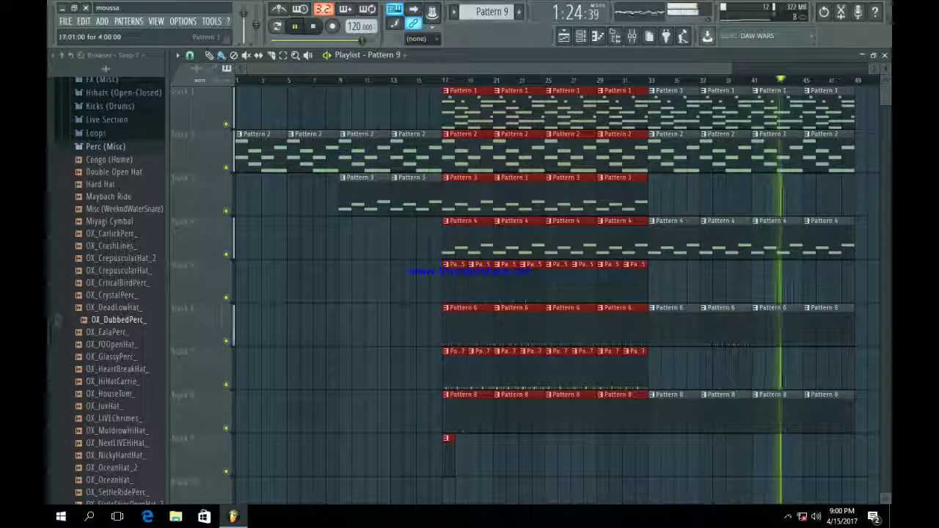
key("ctrl+b")
left_click_drag(675, 94, 772, 95)
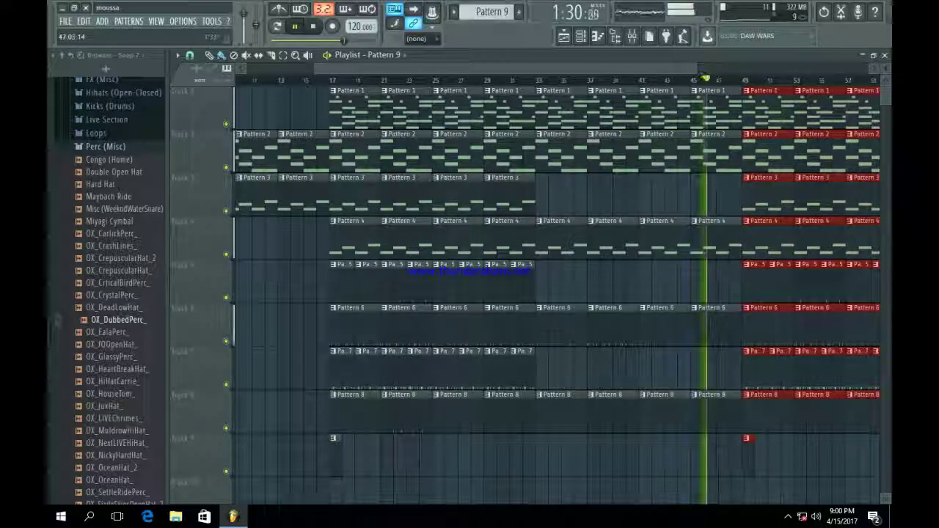
left_click_drag(697, 68, 662, 69)
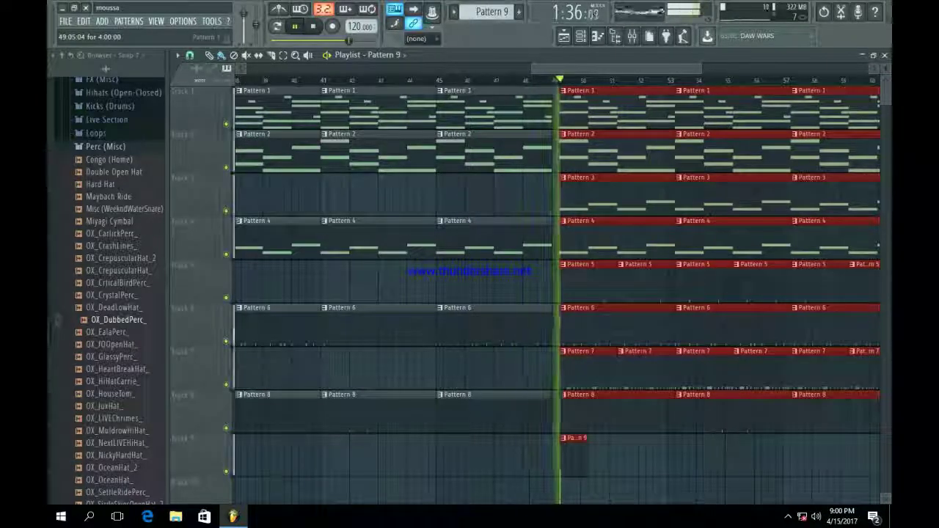
left_click_drag(700, 68, 857, 68)
key("ctrl+d")
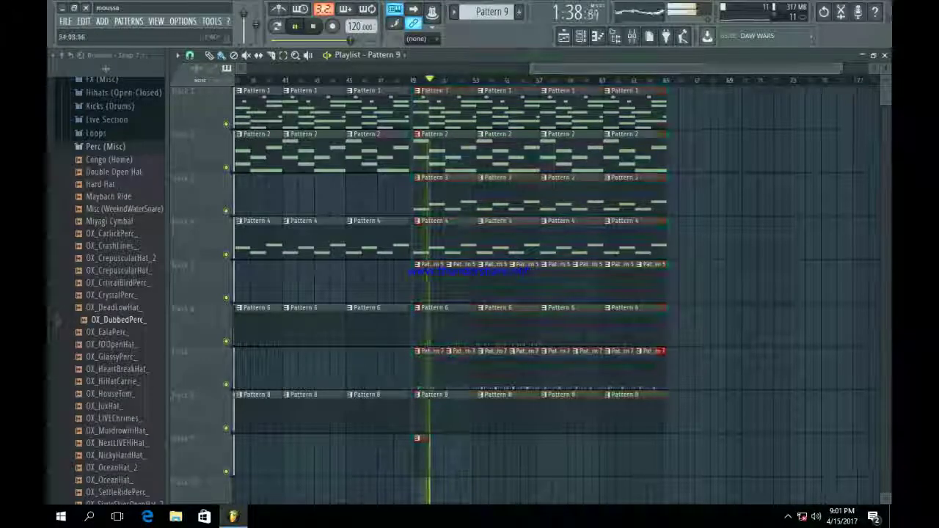
left_click_drag(524, 69, 229, 68)
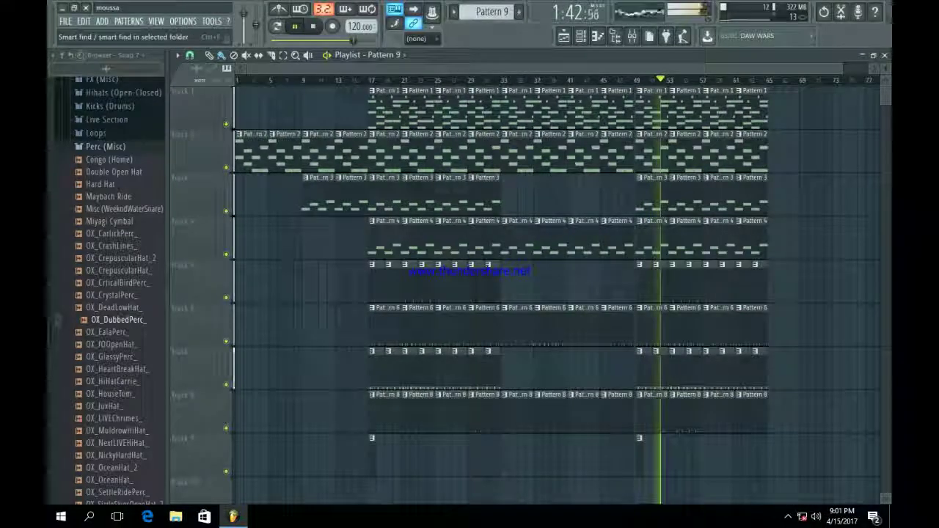
Step: Collapse the open sample folders in the browser to its top-level folder list
left_click(62, 56)
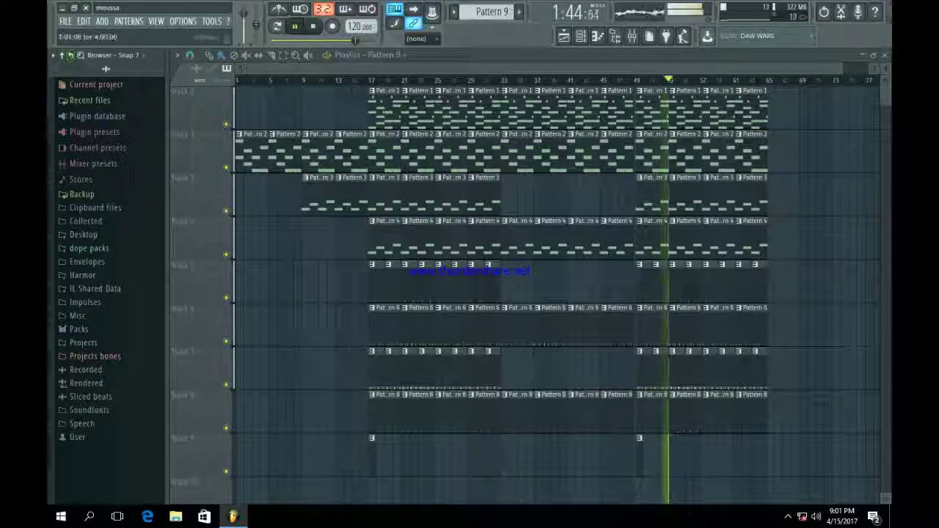